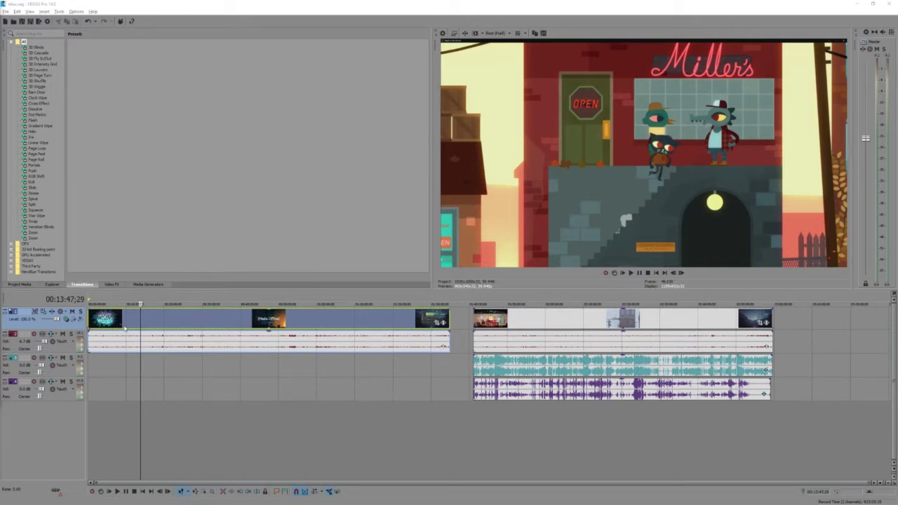
Trim about one minute off the start of the first gameplay clip and preview frames along it.
{"action": "left_click", "coordinate": [152, 334]}
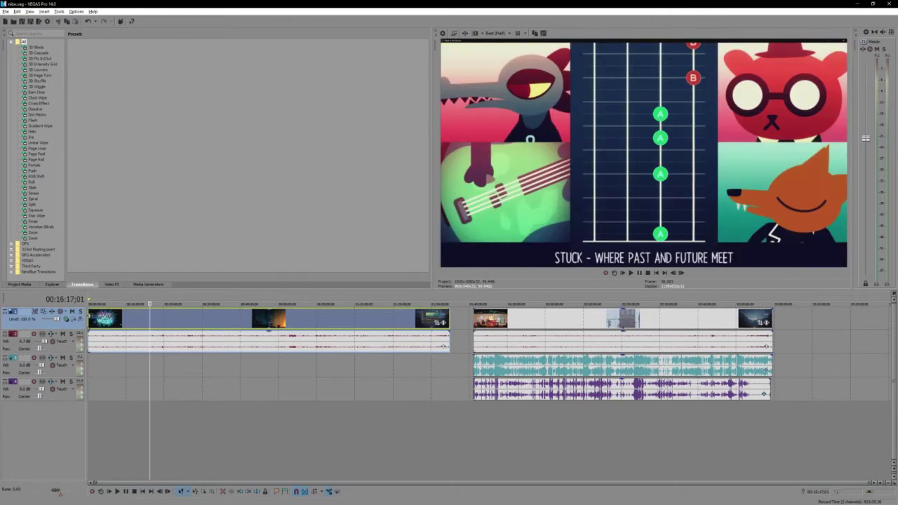
{"action": "left_click_drag", "start_coordinate": [89, 317], "coordinate": [93, 317]}
{"action": "left_click", "coordinate": [173, 324]}
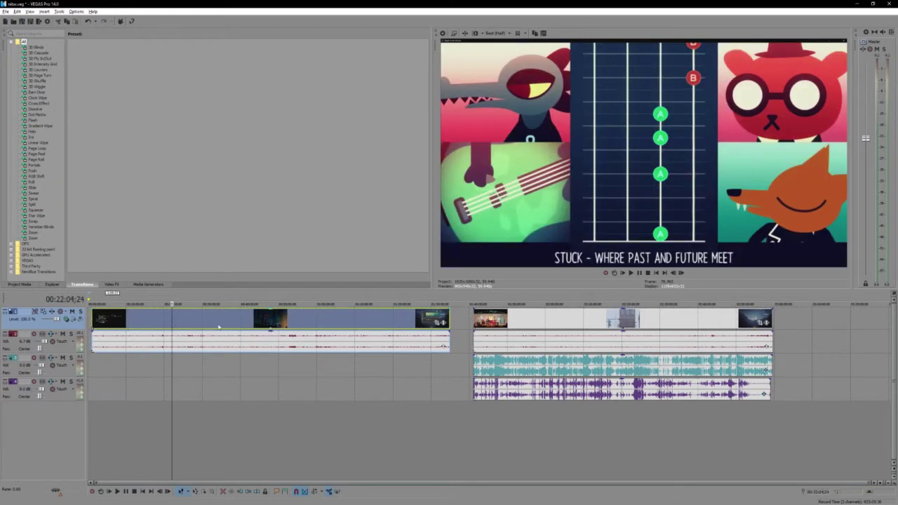
{"action": "left_click", "coordinate": [228, 325]}
{"action": "left_click", "coordinate": [306, 328]}
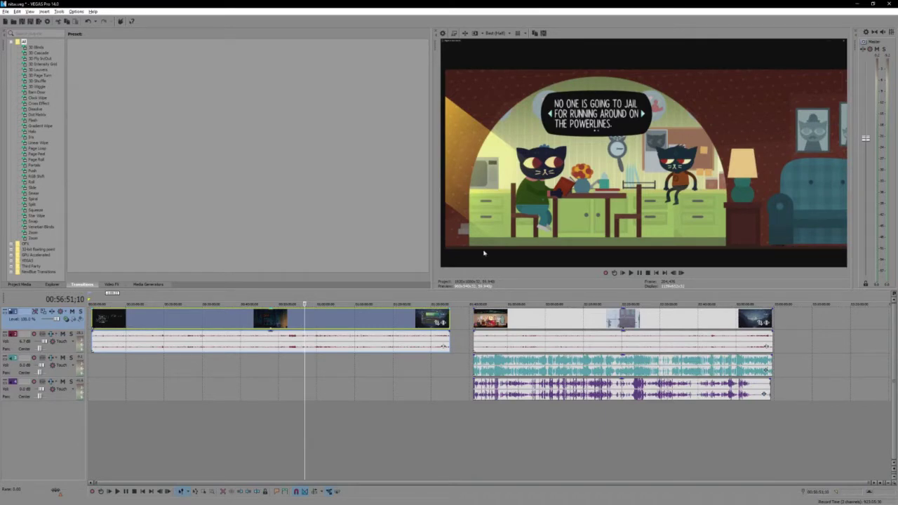
Open the event pan/crop of the first gameplay clip and magnify the window title bar in the frame's upper corner.
{"action": "left_click", "coordinate": [437, 324]}
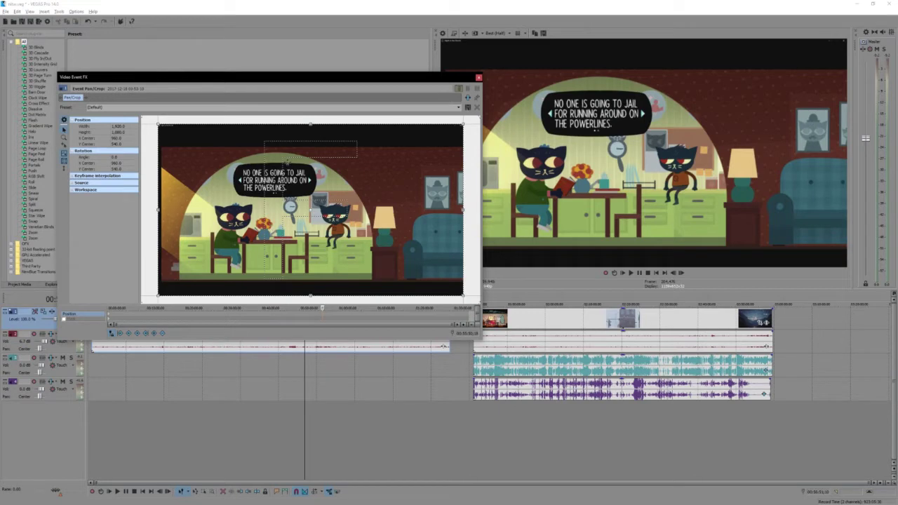
{"action": "scroll", "coordinate": [311, 208], "scroll_direction": "up", "scroll_amount": 2}
{"action": "scroll", "coordinate": [298, 168], "scroll_direction": "down", "scroll_amount": 2}
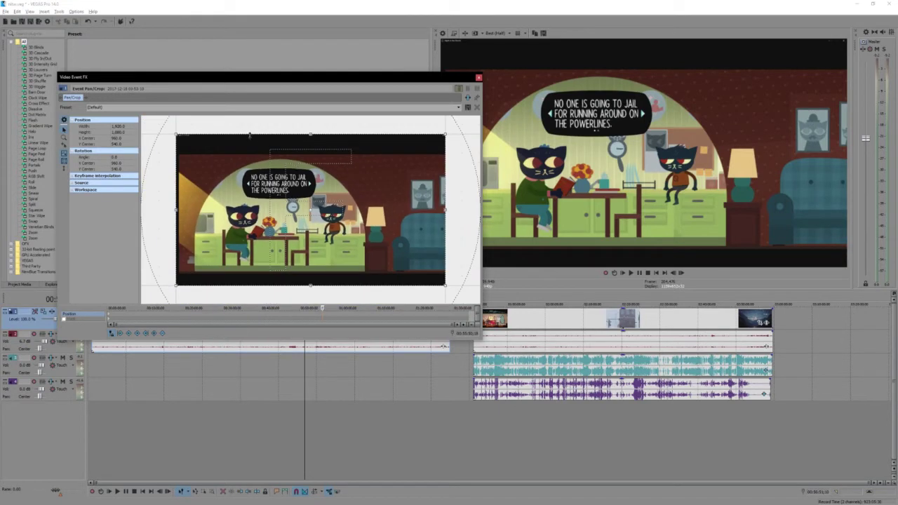
{"action": "left_click_drag", "start_coordinate": [158, 124], "coordinate": [208, 219]}
{"action": "scroll", "coordinate": [274, 261], "scroll_direction": "up", "scroll_amount": 3}
{"action": "left_click_drag", "start_coordinate": [155, 170], "coordinate": [270, 108]}
{"action": "scroll", "coordinate": [265, 214], "scroll_direction": "up", "scroll_amount": 1}
{"action": "scroll", "coordinate": [265, 214], "scroll_direction": "up", "scroll_amount": 2}
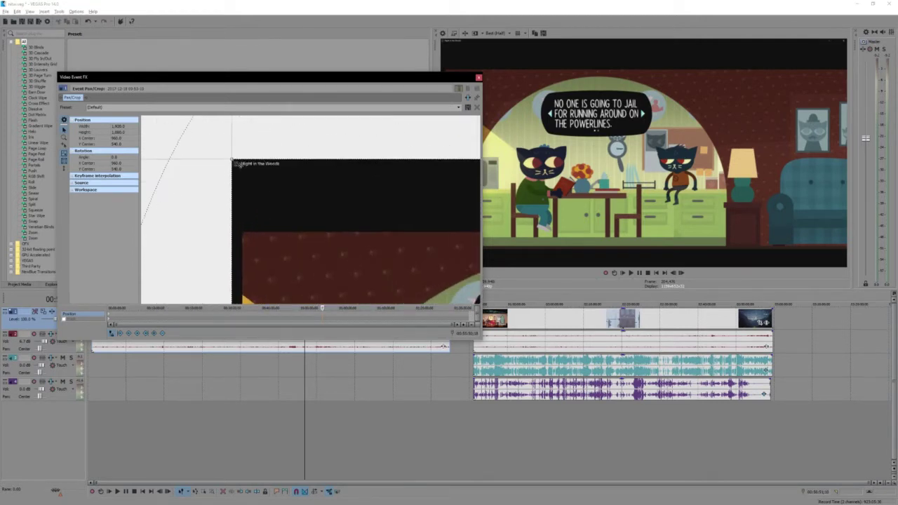
{"action": "scroll", "coordinate": [224, 183], "scroll_direction": "up", "scroll_amount": 1}
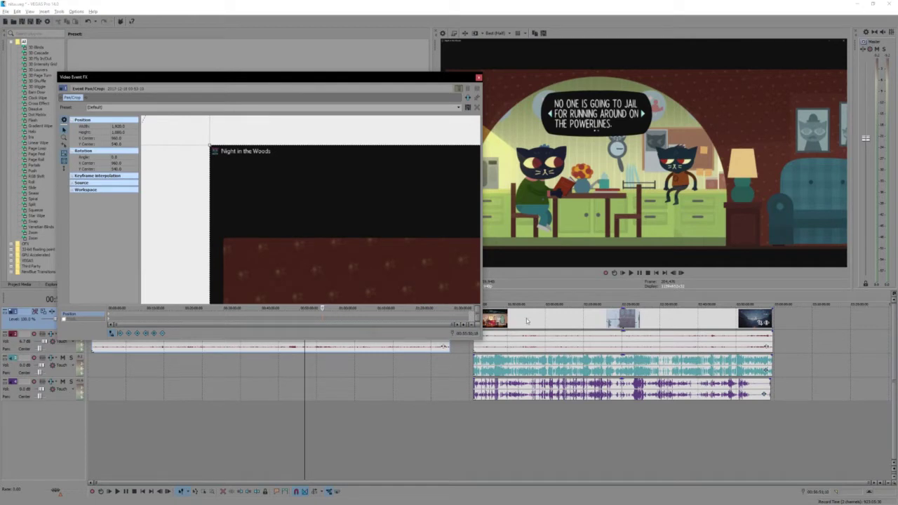
Examine frames at several points of the clip for how far the window title bar extends into the picture.
{"action": "left_click", "coordinate": [273, 346]}
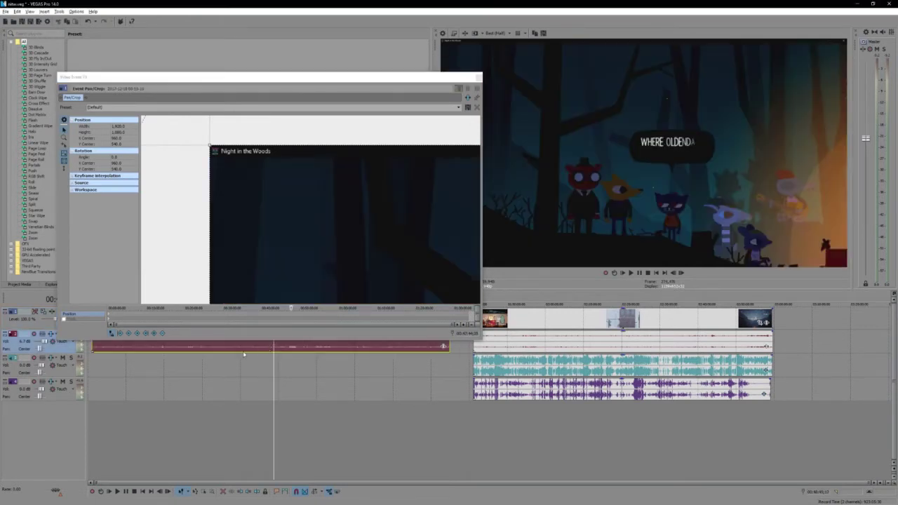
{"action": "left_click", "coordinate": [240, 346]}
{"action": "left_click", "coordinate": [223, 341]}
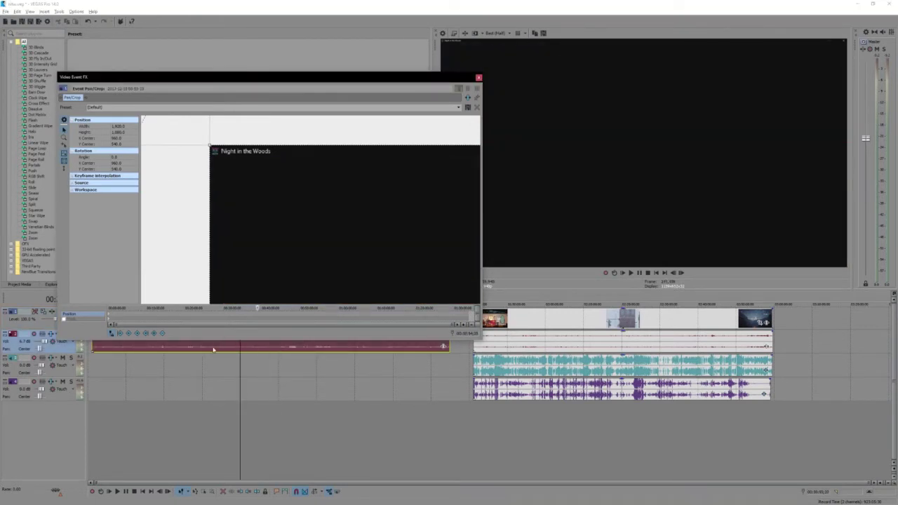
{"action": "left_click", "coordinate": [214, 349]}
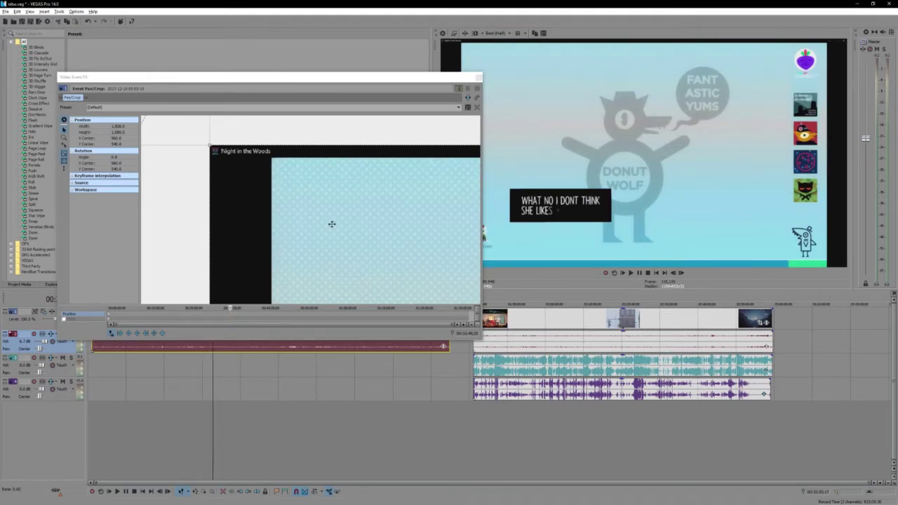
{"action": "left_click", "coordinate": [185, 349]}
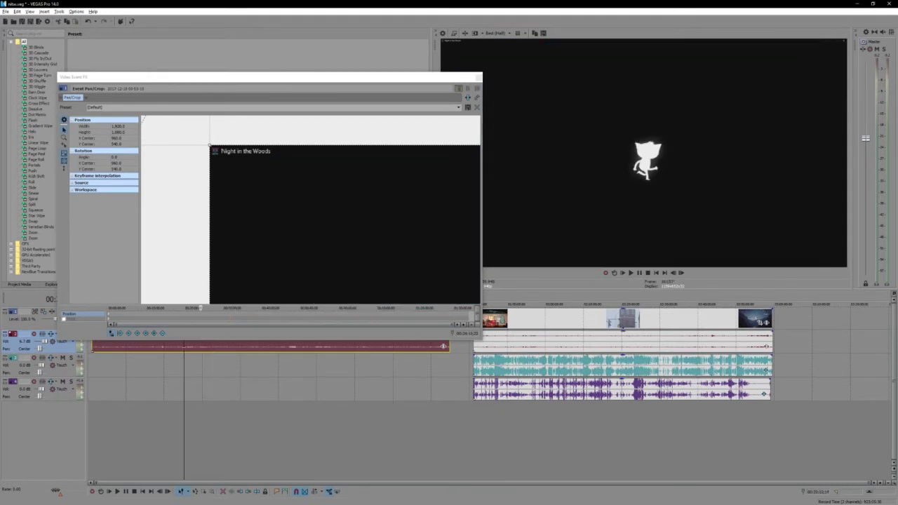
{"action": "left_click", "coordinate": [173, 349]}
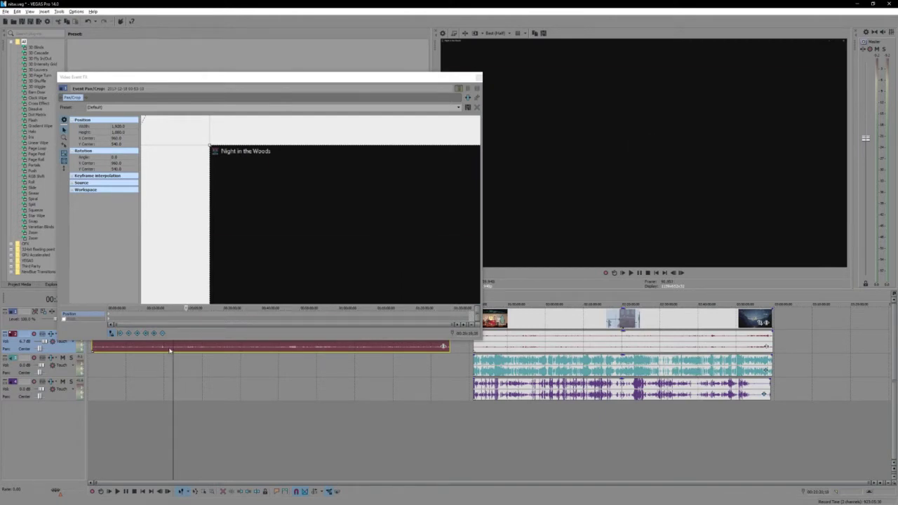
{"action": "left_click", "coordinate": [169, 350]}
{"action": "left_click", "coordinate": [156, 349]}
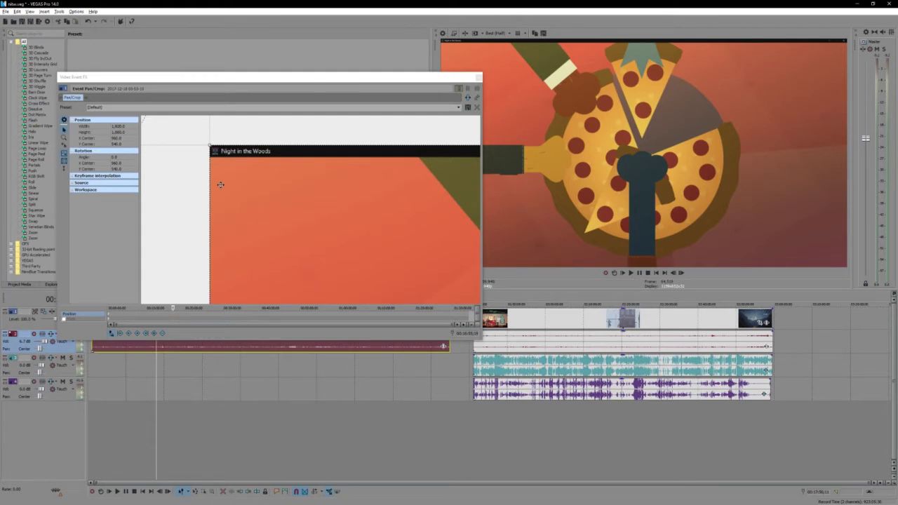
Unlock the crop's aspect ratio, crop the window title bar off the frame's upper edge to a height of about 1,060, and close pan/crop.
{"action": "left_click", "coordinate": [64, 160]}
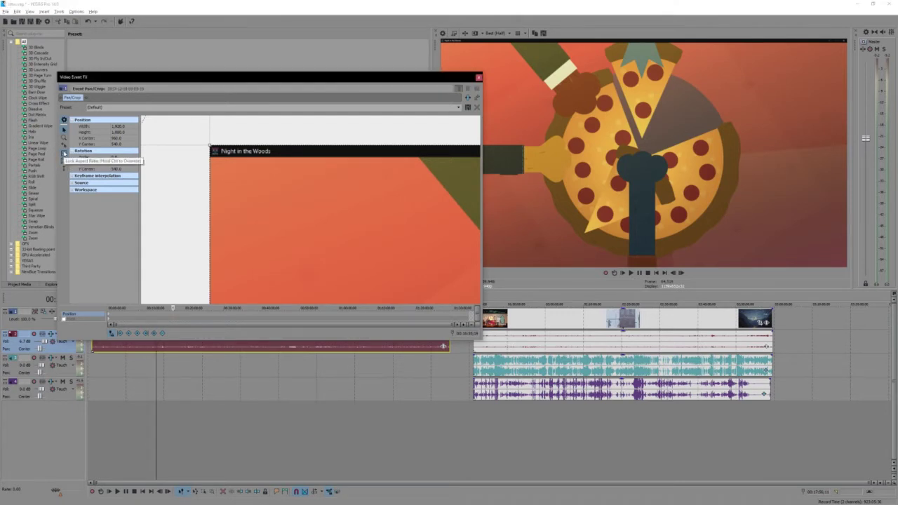
{"action": "left_click_drag", "start_coordinate": [245, 144], "coordinate": [268, 157]}
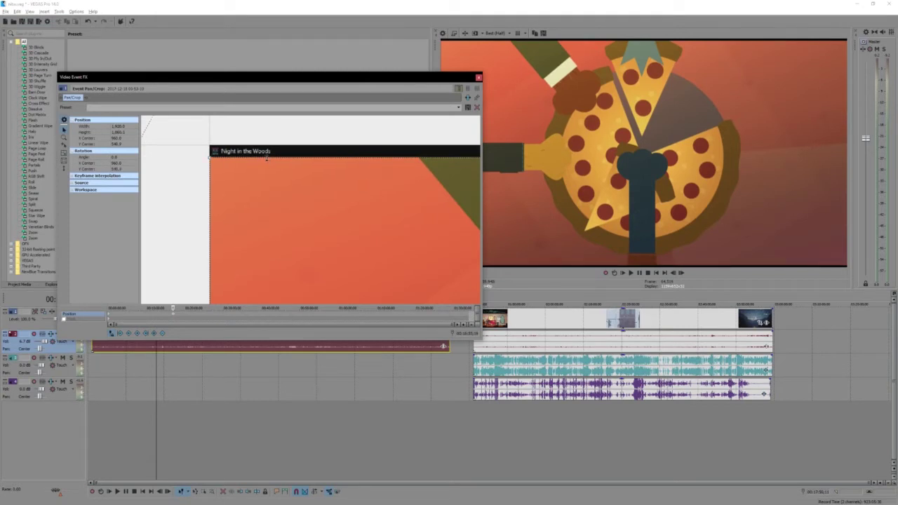
{"action": "scroll", "coordinate": [170, 237], "scroll_direction": "down", "scroll_amount": 4}
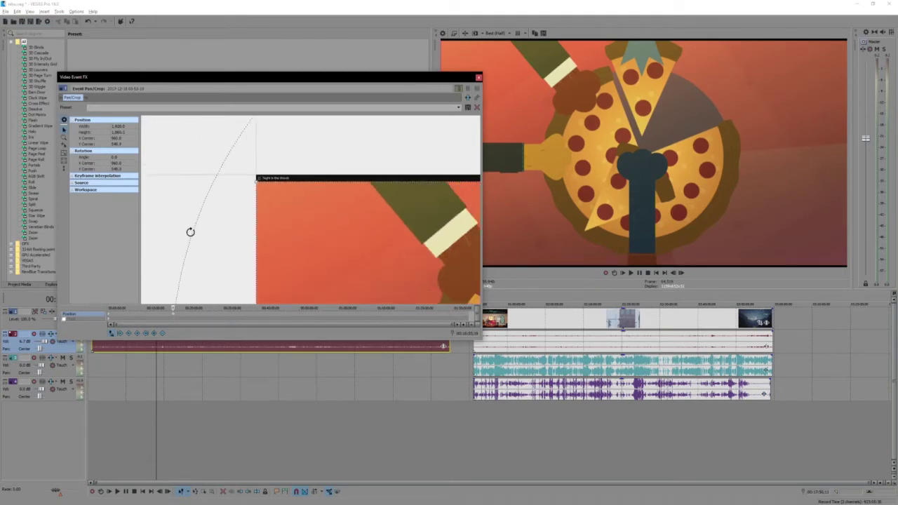
{"action": "scroll", "coordinate": [190, 232], "scroll_direction": "down", "scroll_amount": 1}
{"action": "left_click_drag", "start_coordinate": [191, 224], "coordinate": [172, 215]}
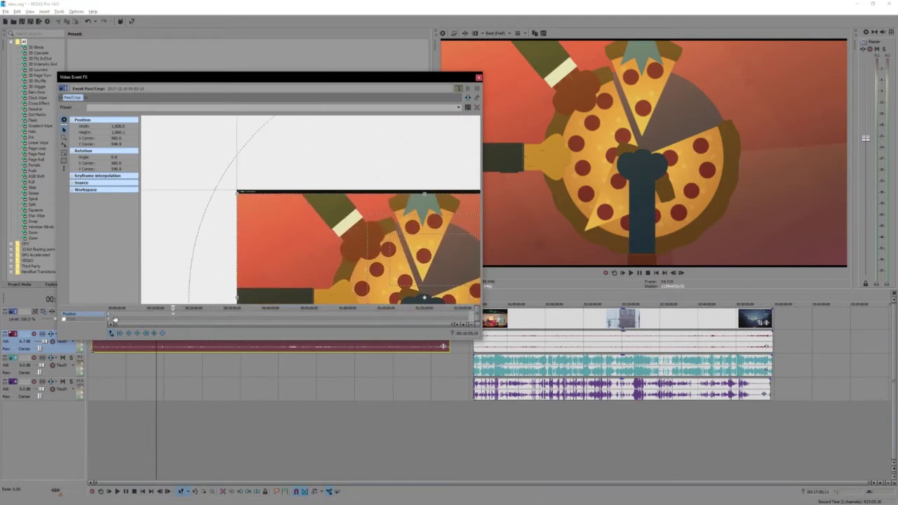
{"action": "left_click", "coordinate": [156, 321]}
{"action": "left_click", "coordinate": [172, 319]}
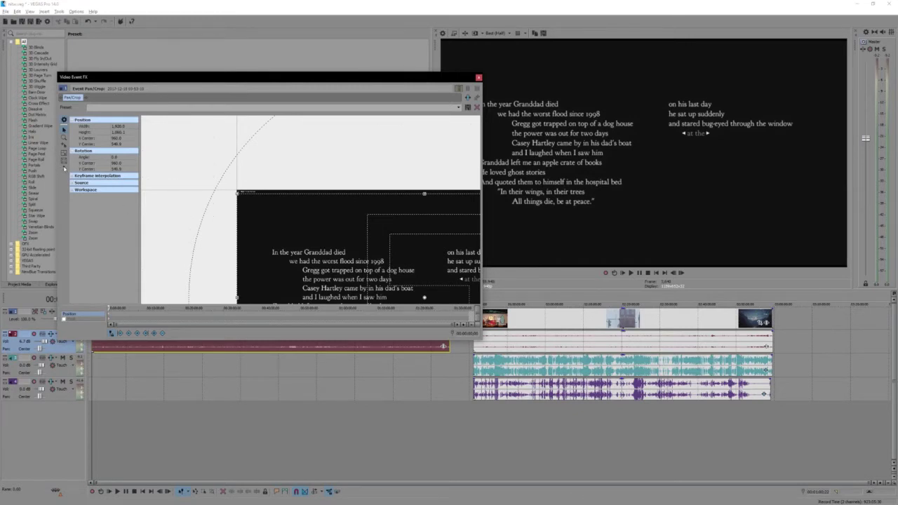
{"action": "left_click", "coordinate": [479, 79]}
Turn off Maintain Aspect Ratio for the first gameplay clip and preview a frame further along it.
{"action": "left_click", "coordinate": [260, 324]}
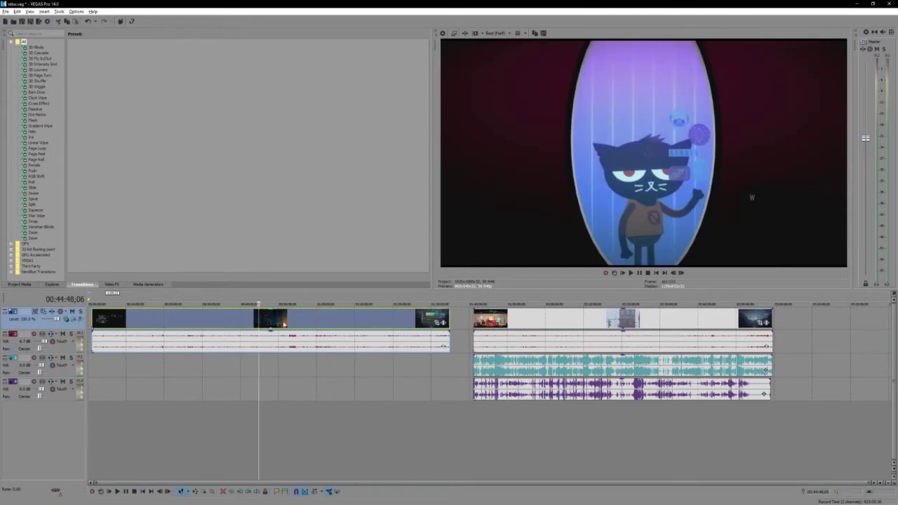
{"action": "right_click", "coordinate": [322, 321]}
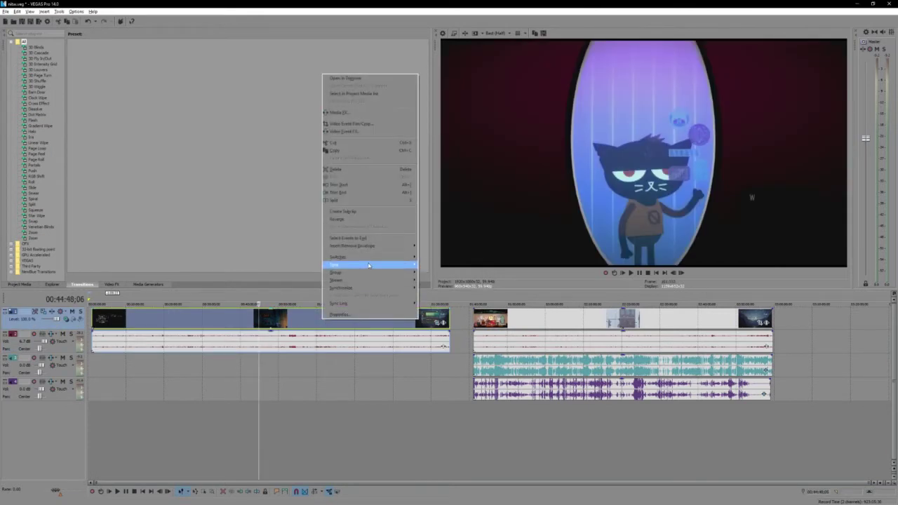
{"action": "mouse_move", "coordinate": [368, 259]}
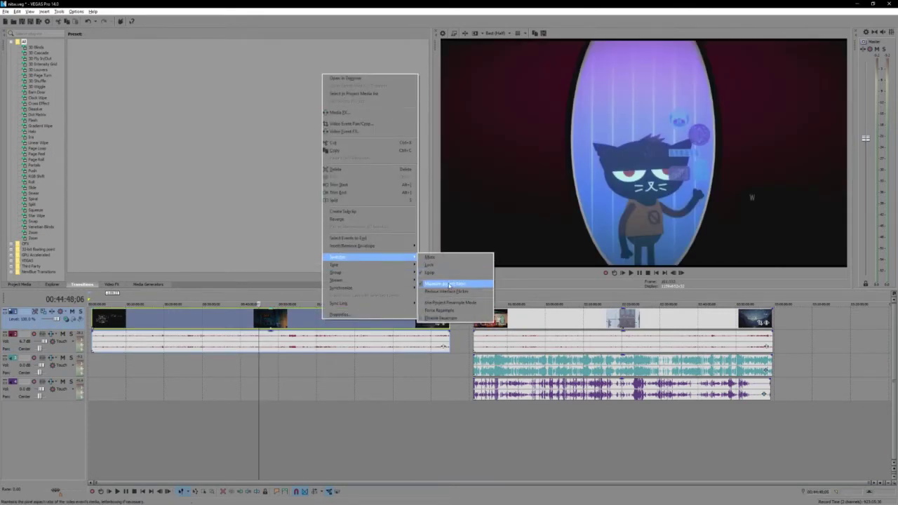
{"action": "left_click", "coordinate": [449, 285]}
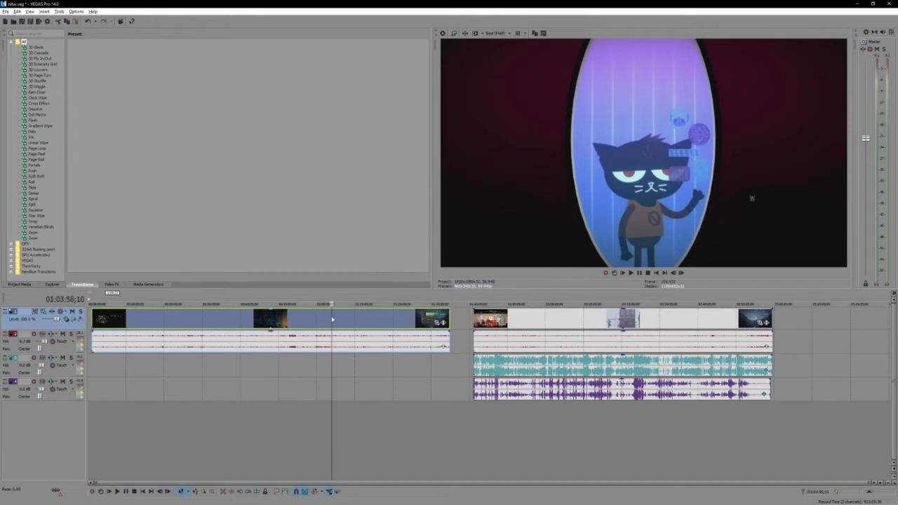
{"action": "left_click", "coordinate": [331, 315]}
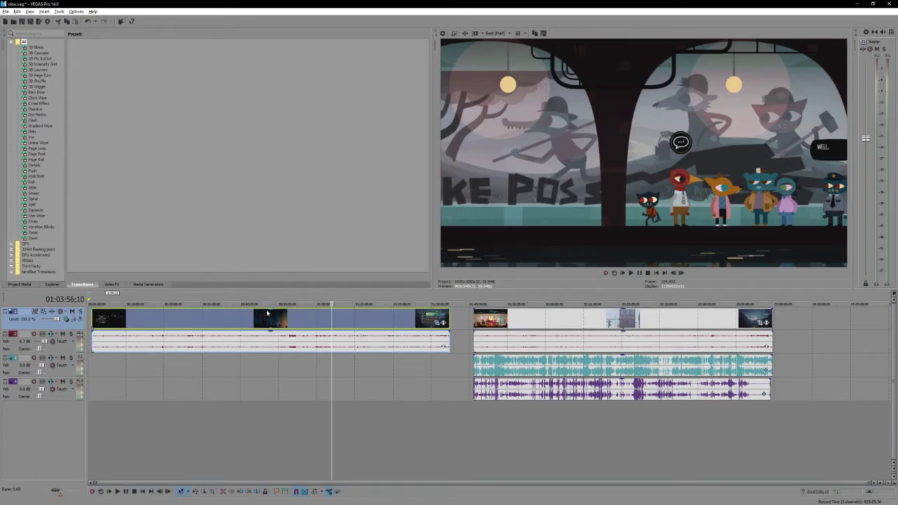
Find the fade to black near the end of the first gameplay clip and trim the clip's end to about 01:34:10.
{"action": "mouse_move", "coordinate": [264, 312]}
{"action": "left_click", "coordinate": [96, 320]}
{"action": "left_click", "coordinate": [447, 322]}
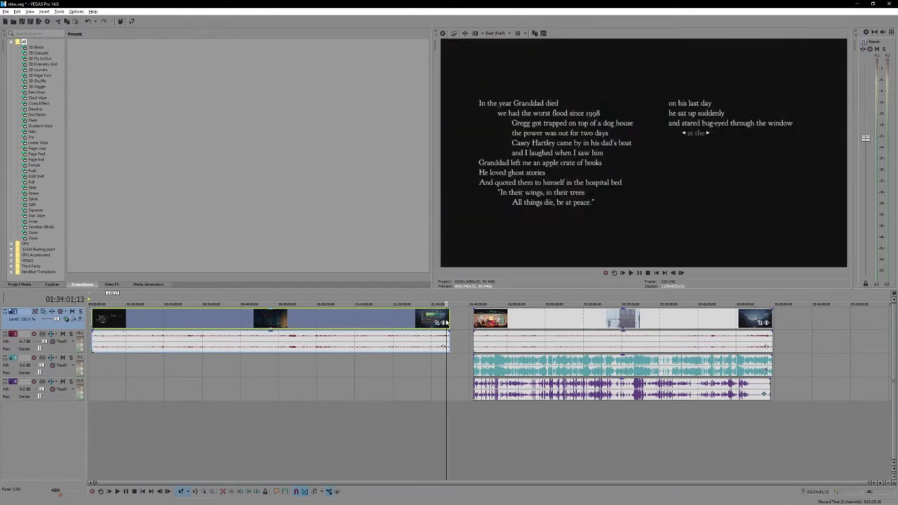
{"action": "scroll", "coordinate": [447, 322], "scroll_direction": "up", "scroll_amount": 5}
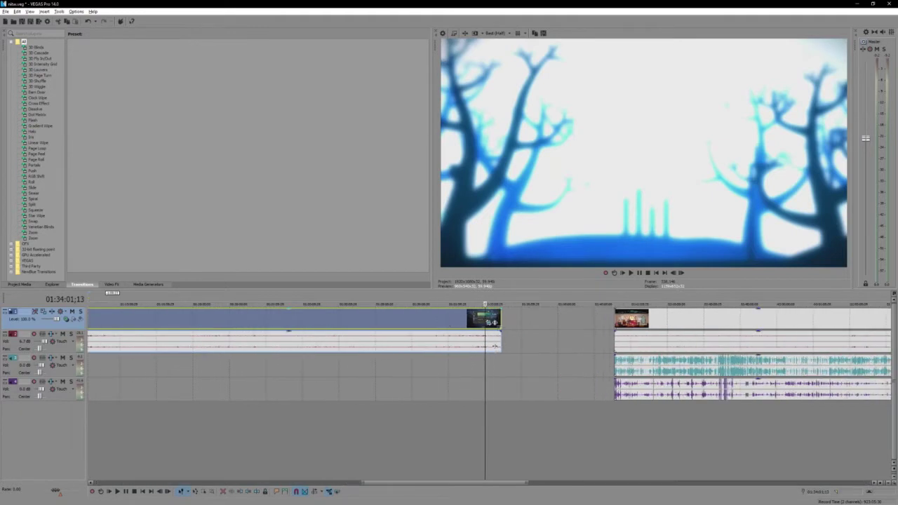
{"action": "left_click", "coordinate": [494, 323]}
{"action": "left_click", "coordinate": [498, 317]}
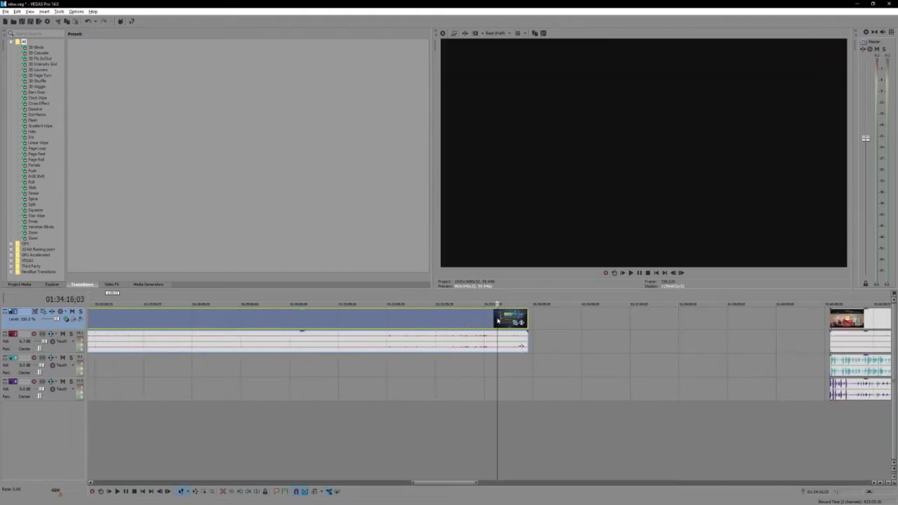
{"action": "left_click", "coordinate": [501, 318]}
{"action": "left_click", "coordinate": [498, 321]}
{"action": "key", "text": "Left"}
{"action": "key", "text": "Left"}
{"action": "key", "text": "Left"}
{"action": "key", "text": "Left"}
{"action": "key", "text": "Left"}
{"action": "key", "text": "Left"}
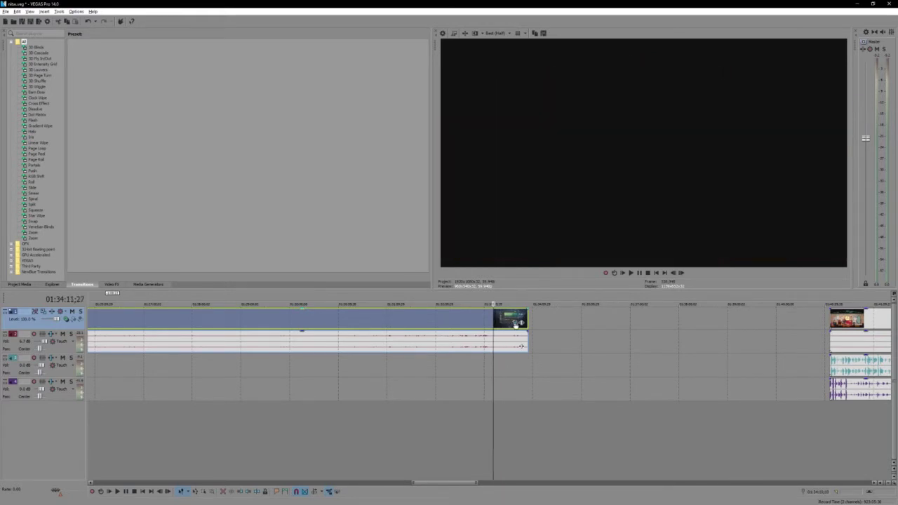
{"action": "left_click_drag", "start_coordinate": [526, 324], "coordinate": [491, 329]}
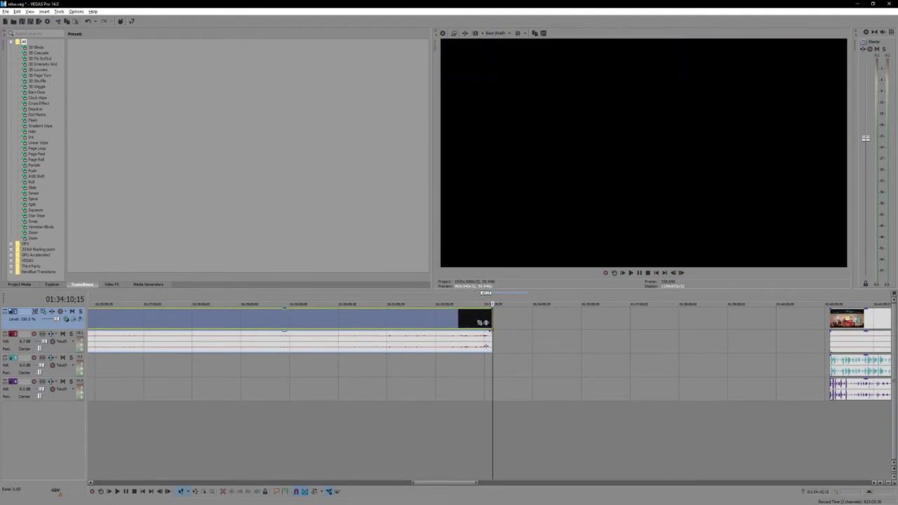
{"action": "scroll", "coordinate": [445, 339], "scroll_direction": "down", "scroll_amount": 6}
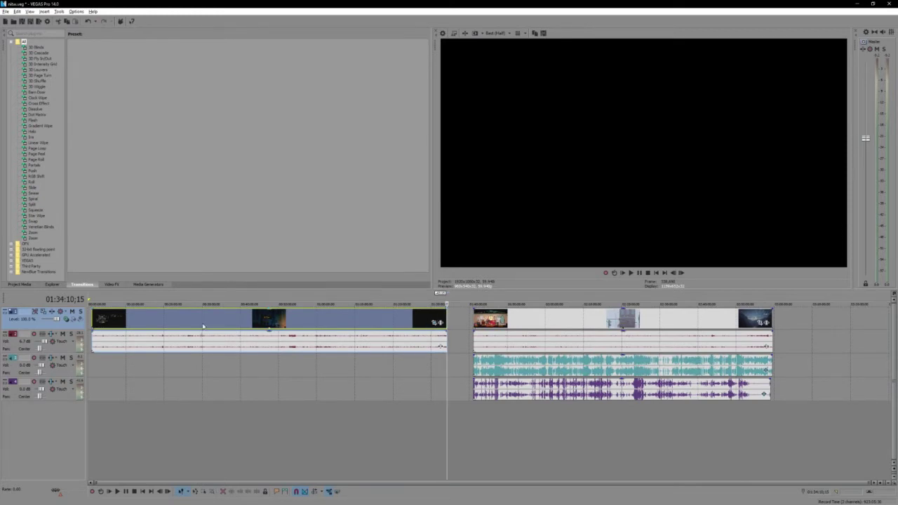
Try to shift the first gameplay clip to the beginning of the timeline, and undo the move.
{"action": "left_click_drag", "start_coordinate": [137, 324], "coordinate": [132, 323]}
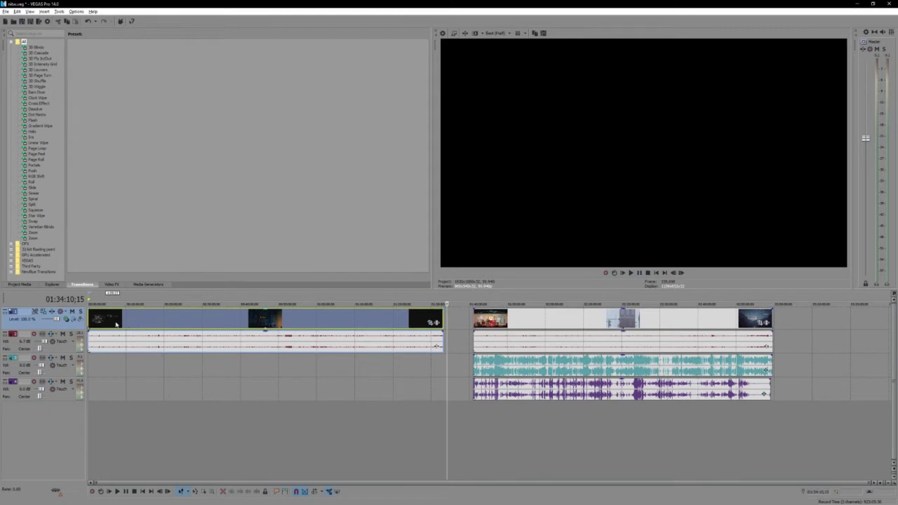
{"action": "key", "text": "ctrl+z"}
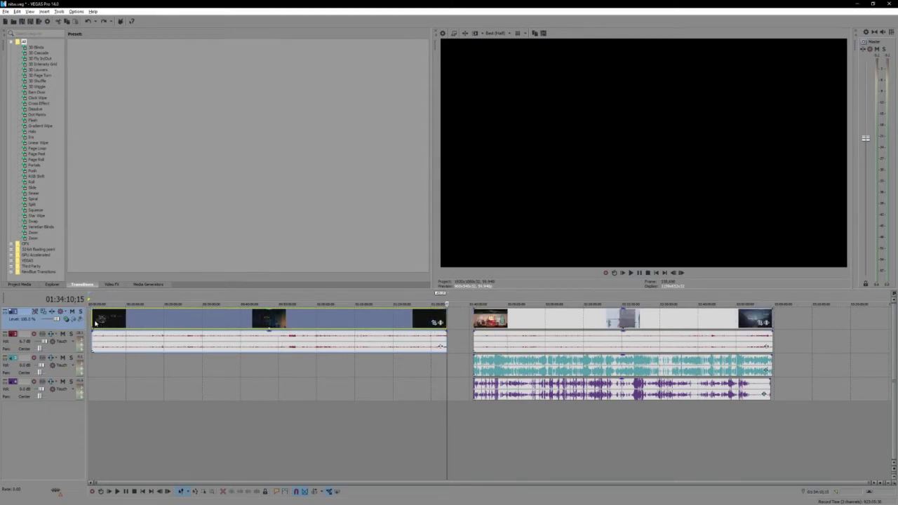
Extend the start of the first gameplay clip to the beginning of the timeline and preview frames along it.
{"action": "left_click", "coordinate": [94, 321]}
{"action": "scroll", "coordinate": [164, 312], "scroll_direction": "up", "scroll_amount": 4}
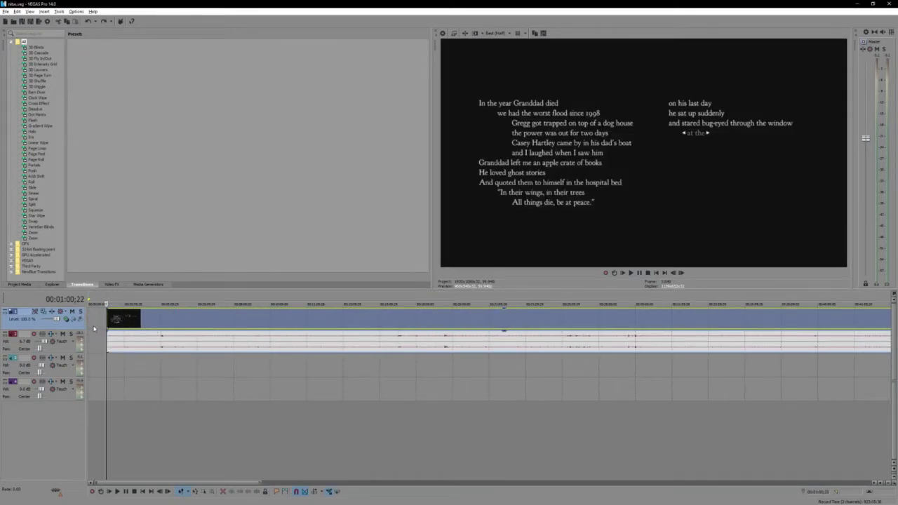
{"action": "left_click_drag", "start_coordinate": [108, 325], "coordinate": [89, 324]}
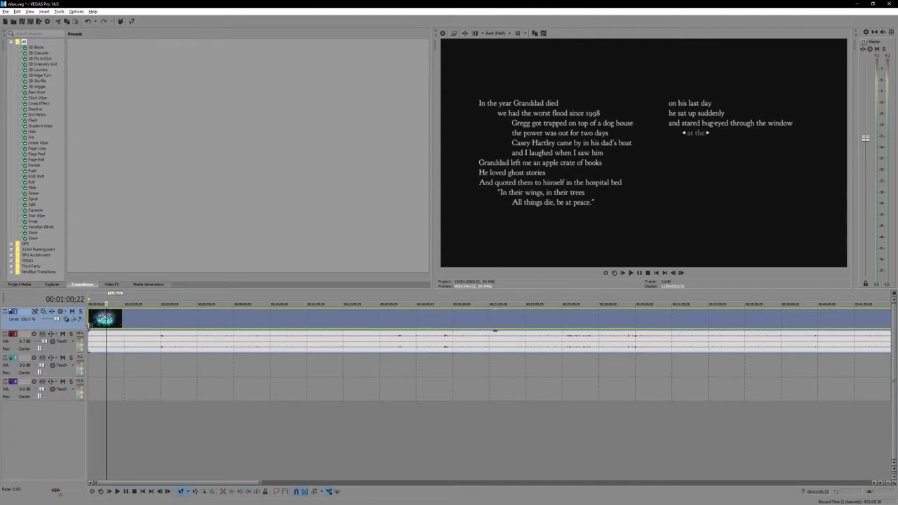
{"action": "left_click", "coordinate": [90, 324]}
{"action": "left_click", "coordinate": [109, 323]}
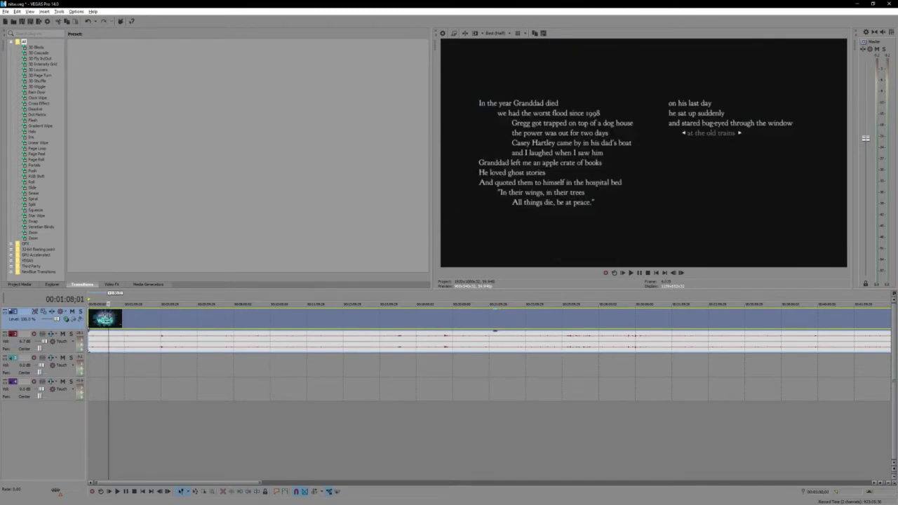
{"action": "left_click", "coordinate": [287, 326]}
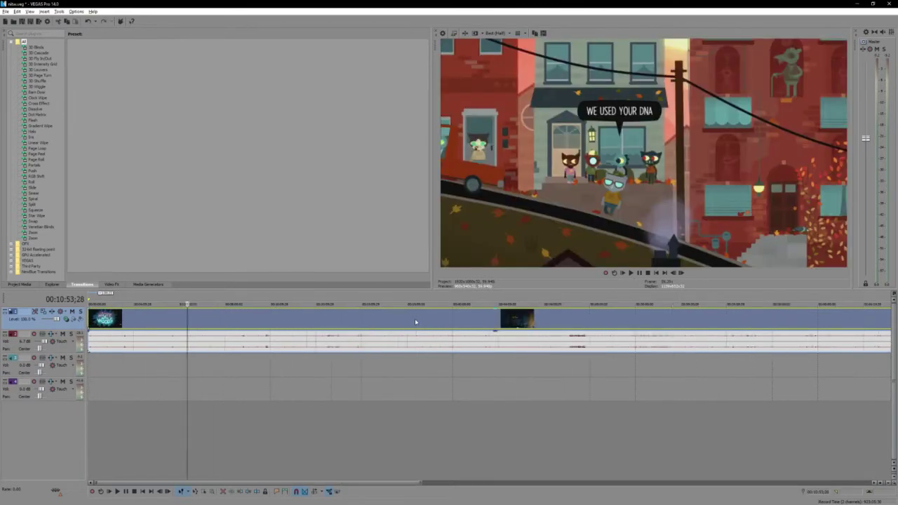
Preview frames in the early part of the first gameplay clip and at the start of the second gameplay clip.
{"action": "scroll", "coordinate": [414, 319], "scroll_direction": "down", "scroll_amount": 5}
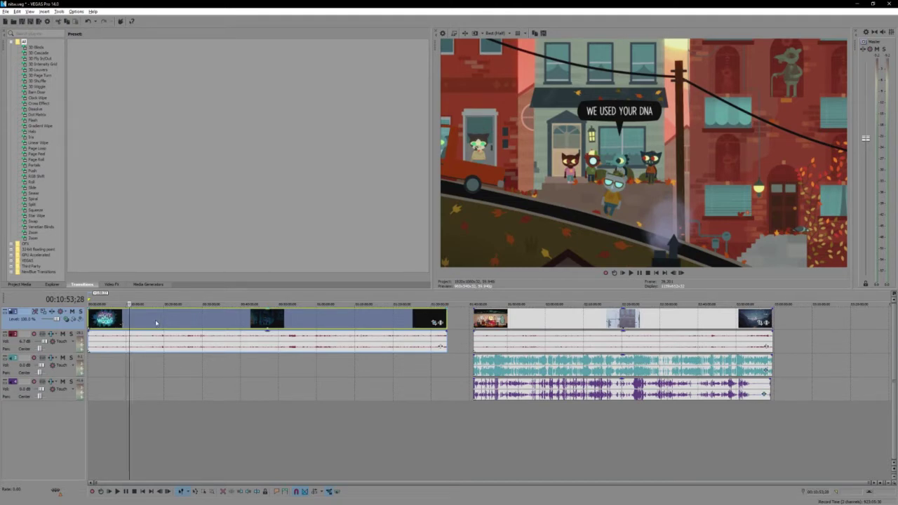
{"action": "left_click", "coordinate": [148, 323]}
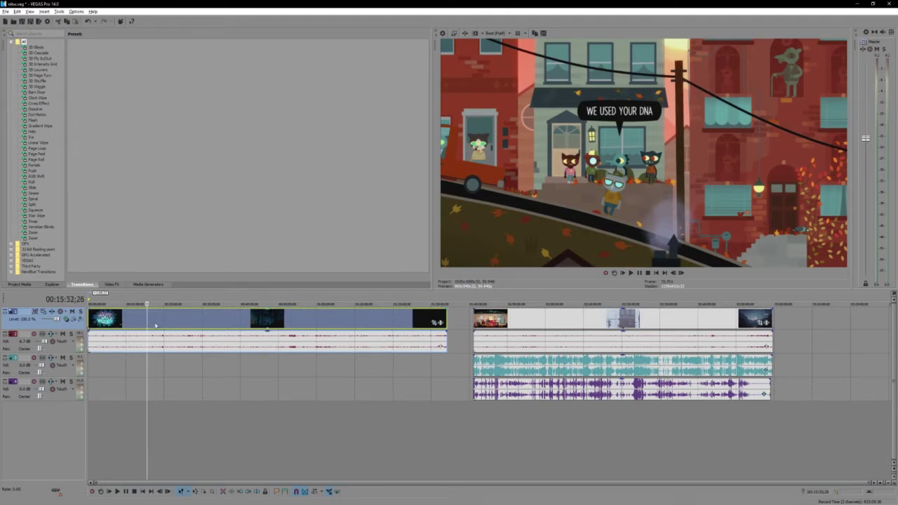
{"action": "left_click", "coordinate": [143, 322]}
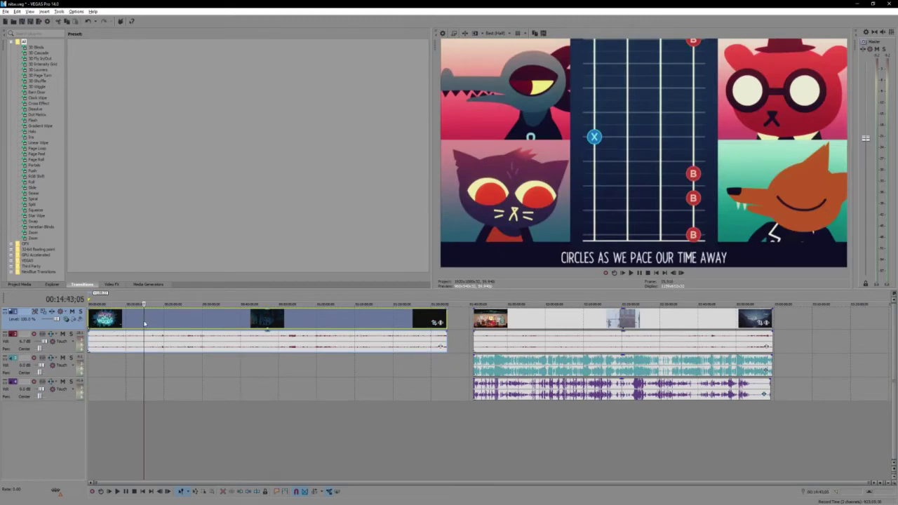
{"action": "left_click", "coordinate": [141, 322]}
{"action": "left_click", "coordinate": [480, 324]}
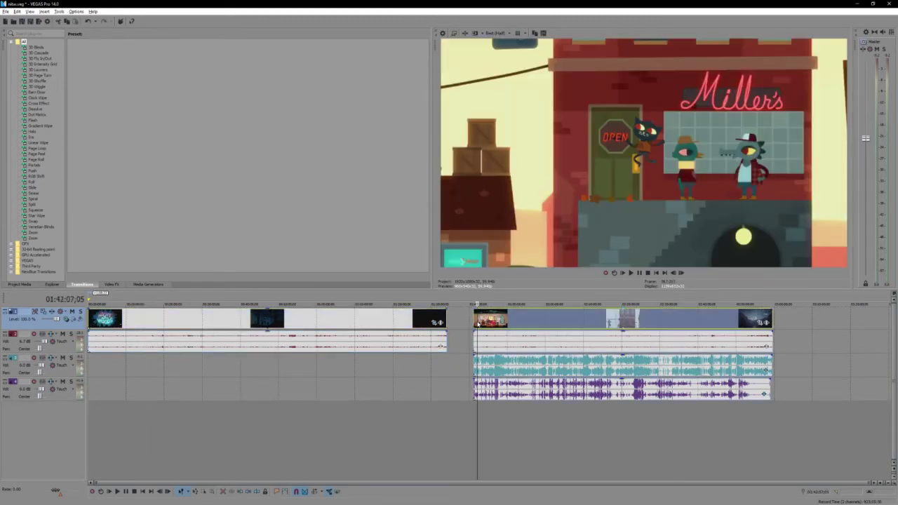
{"action": "scroll", "coordinate": [480, 324], "scroll_direction": "up", "scroll_amount": 5}
{"action": "left_click", "coordinate": [471, 323]}
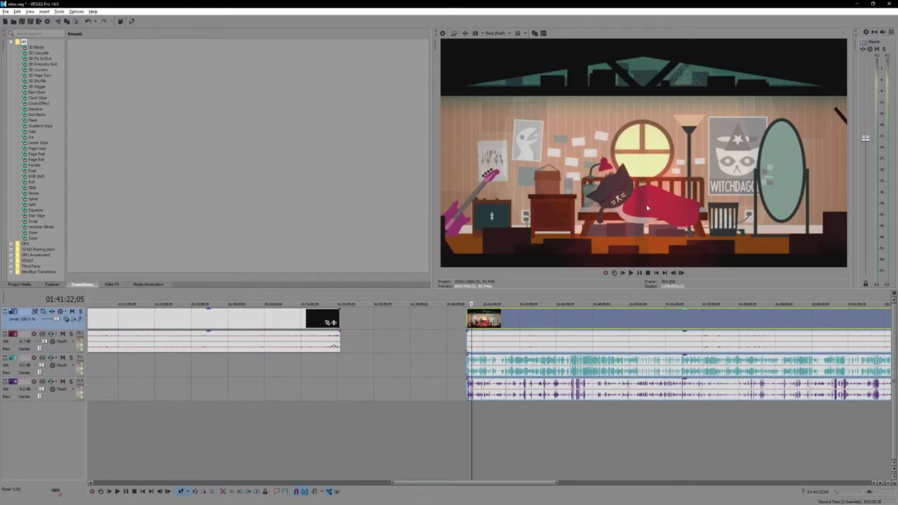
{"action": "scroll", "coordinate": [481, 359], "scroll_direction": "down", "scroll_amount": 5}
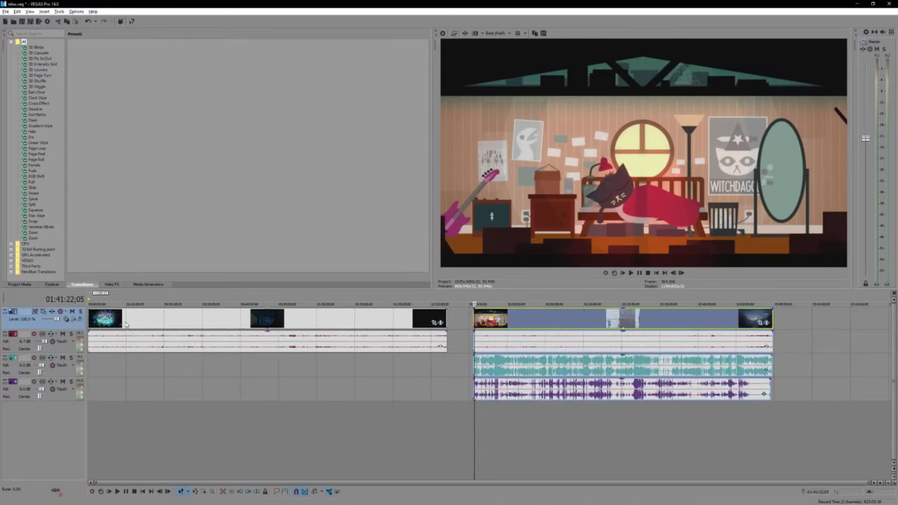
{"action": "left_click", "coordinate": [96, 322]}
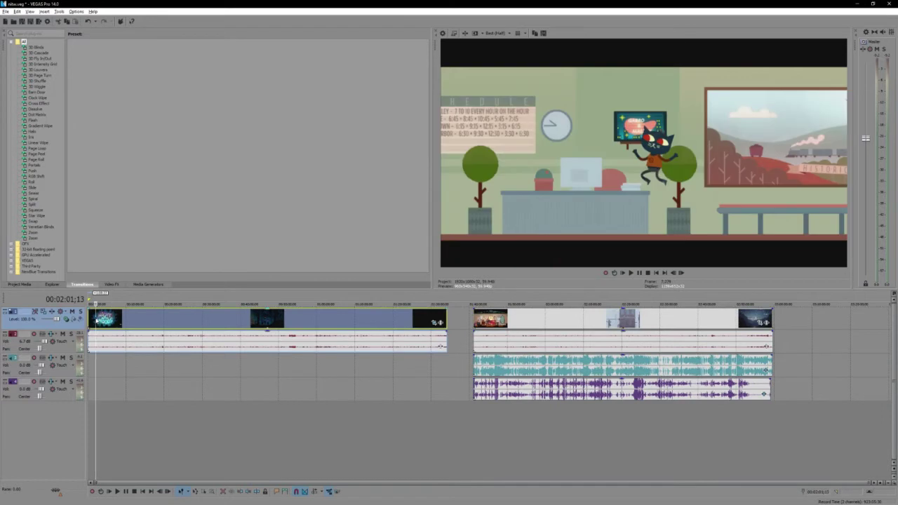
{"action": "left_click", "coordinate": [99, 325]}
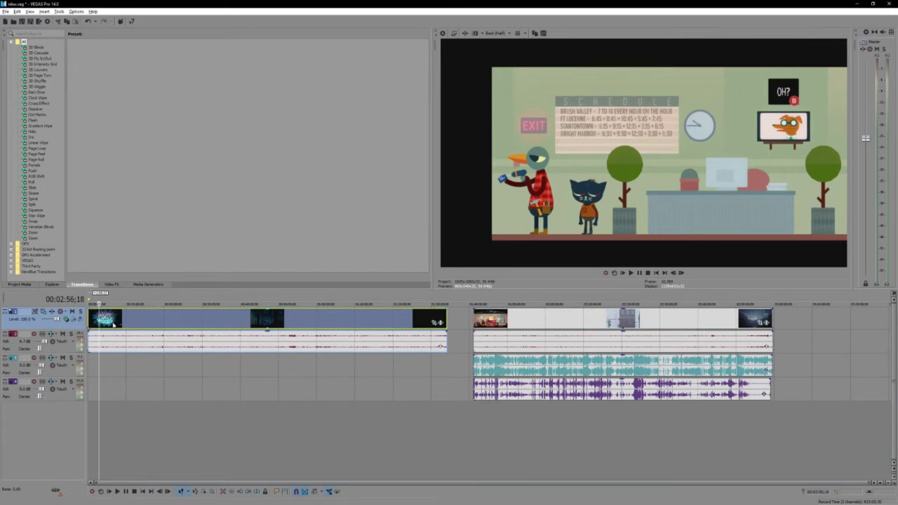
Find the start of the severed-arm scene in the first gameplay clip and split the clip there, at 00:19:32;16.
{"action": "left_click", "coordinate": [171, 325]}
{"action": "scroll", "coordinate": [106, 342], "scroll_direction": "up", "scroll_amount": 1}
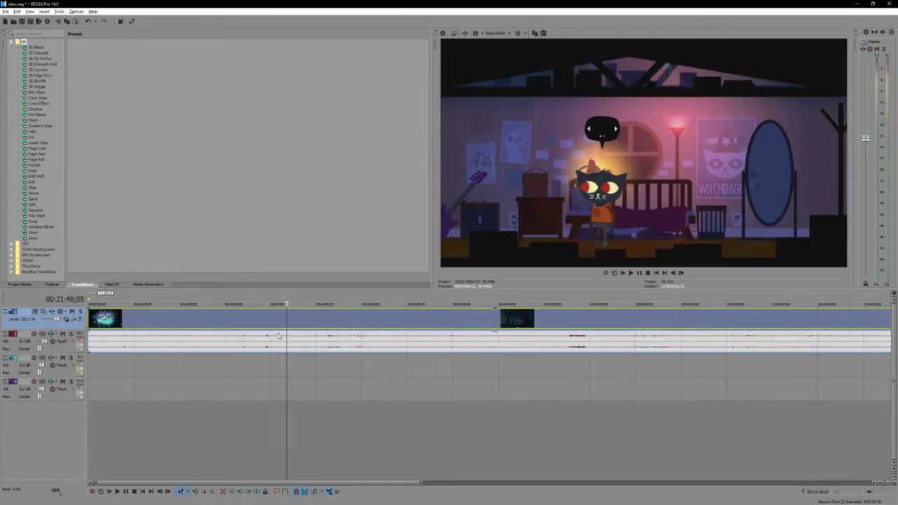
{"action": "left_click", "coordinate": [177, 323]}
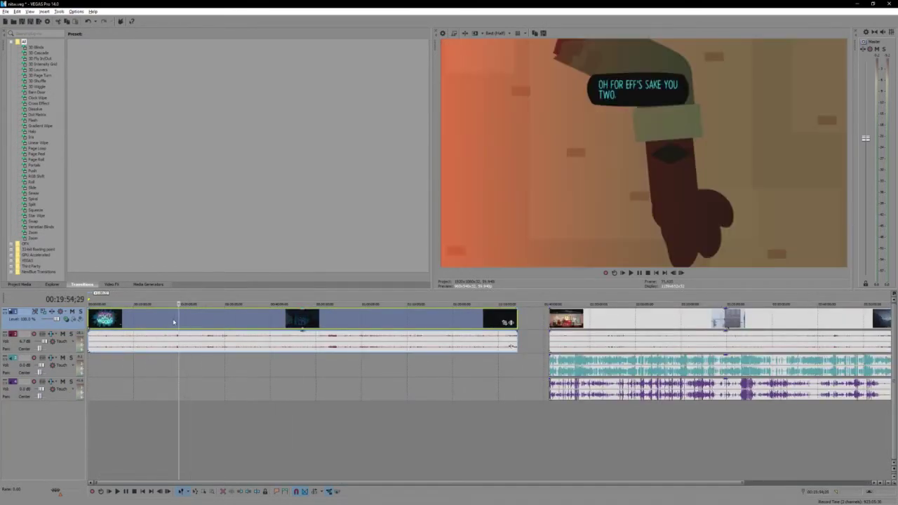
{"action": "scroll", "coordinate": [317, 341], "scroll_direction": "up", "scroll_amount": 5}
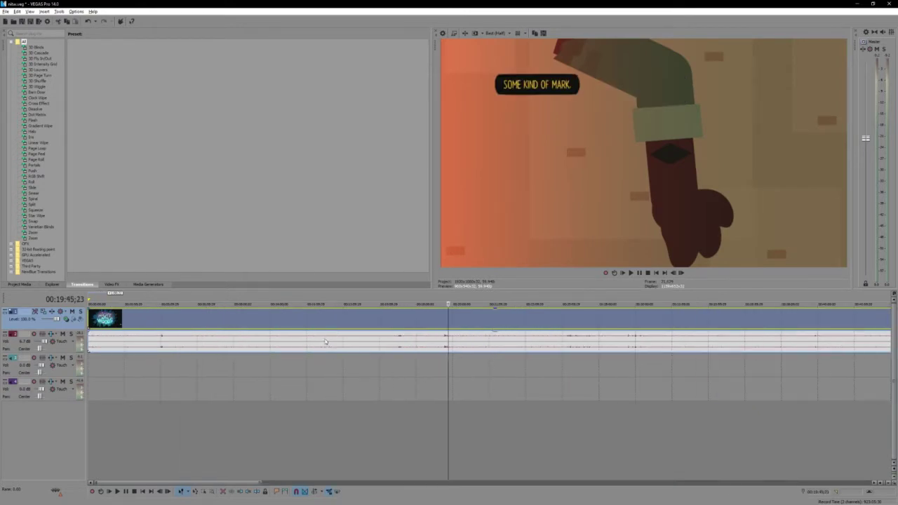
{"action": "key", "text": "Left"}
{"action": "key", "text": "Left"}
{"action": "key", "text": "Left"}
{"action": "key", "text": "Left"}
{"action": "key", "text": "Left"}
{"action": "key", "text": "Left"}
{"action": "key", "text": "Left"}
{"action": "key", "text": "Left"}
{"action": "key", "text": "Left"}
{"action": "key", "text": "Left"}
{"action": "key", "text": "Right"}
{"action": "key", "text": "Right"}
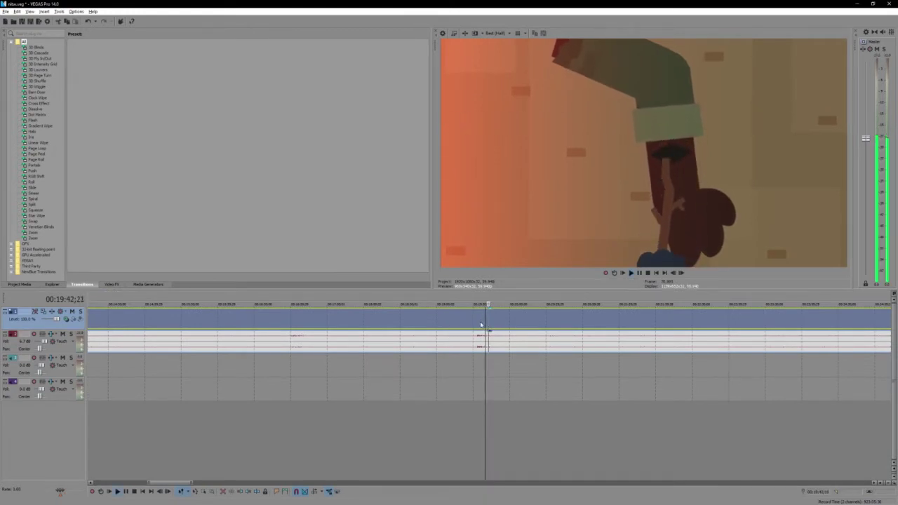
{"action": "left_click", "coordinate": [483, 323]}
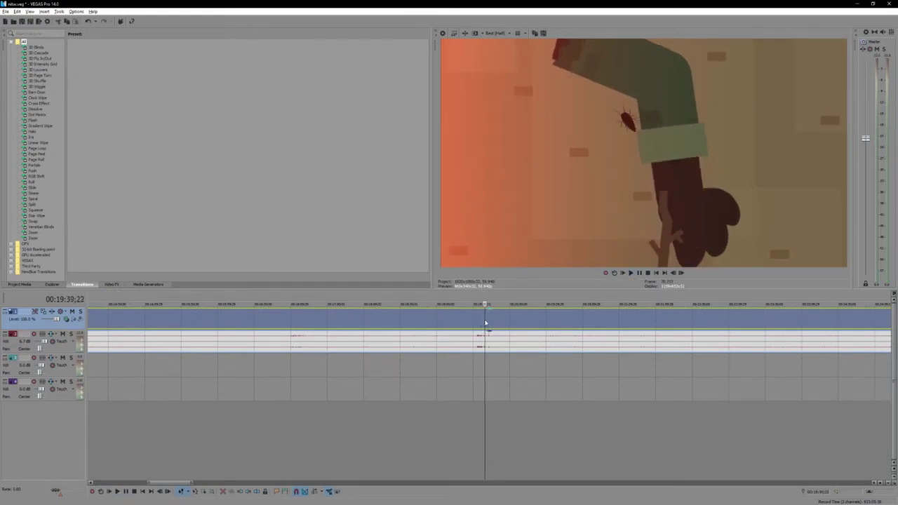
{"action": "left_click", "coordinate": [481, 323]}
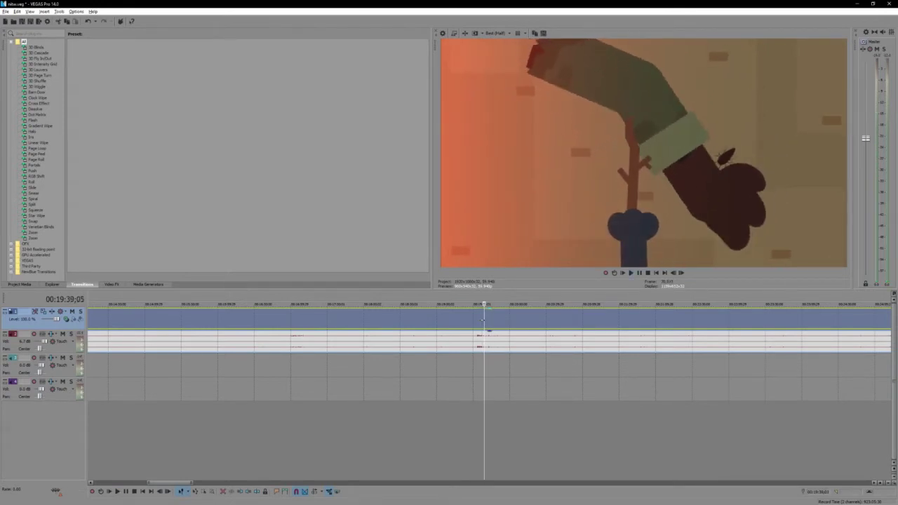
{"action": "left_click", "coordinate": [477, 322]}
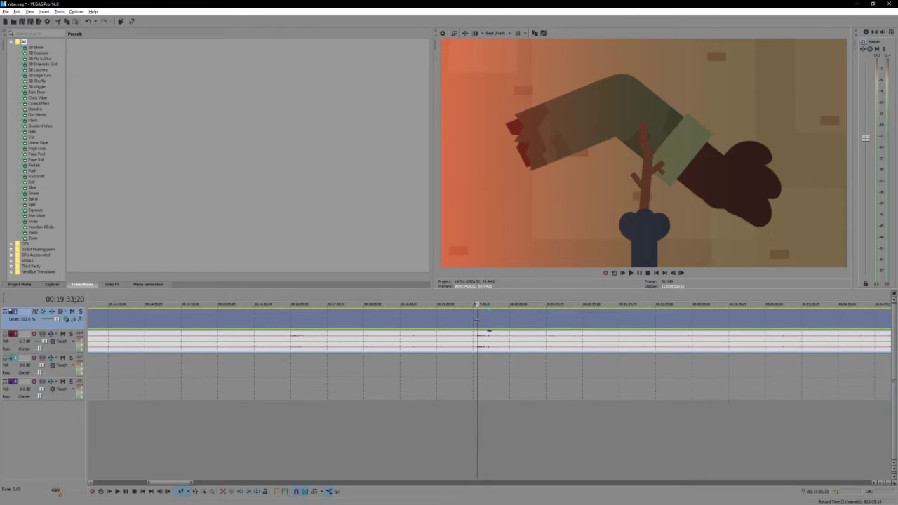
{"action": "scroll", "coordinate": [477, 322], "scroll_direction": "down", "scroll_amount": 10}
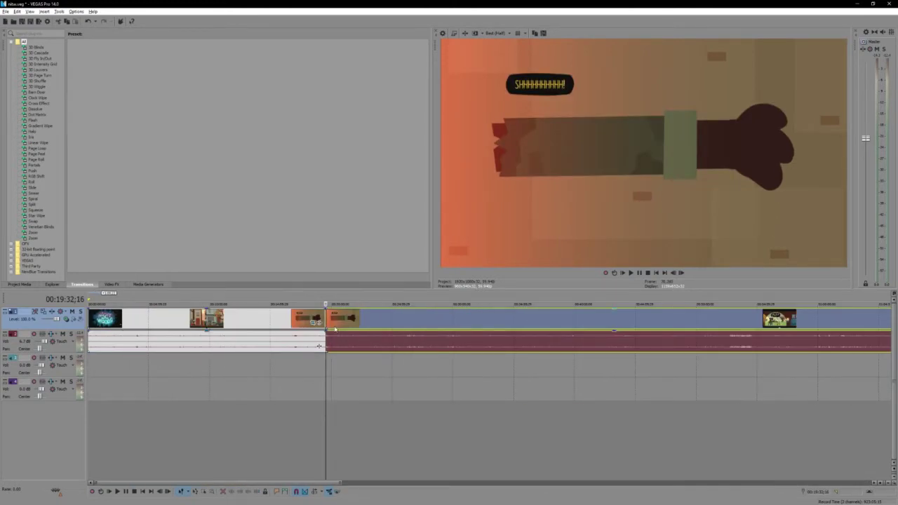
Play through the severed-arm scene and split the clip at the black frame that follows it, at 00:20:00;18.
{"action": "left_click", "coordinate": [336, 328]}
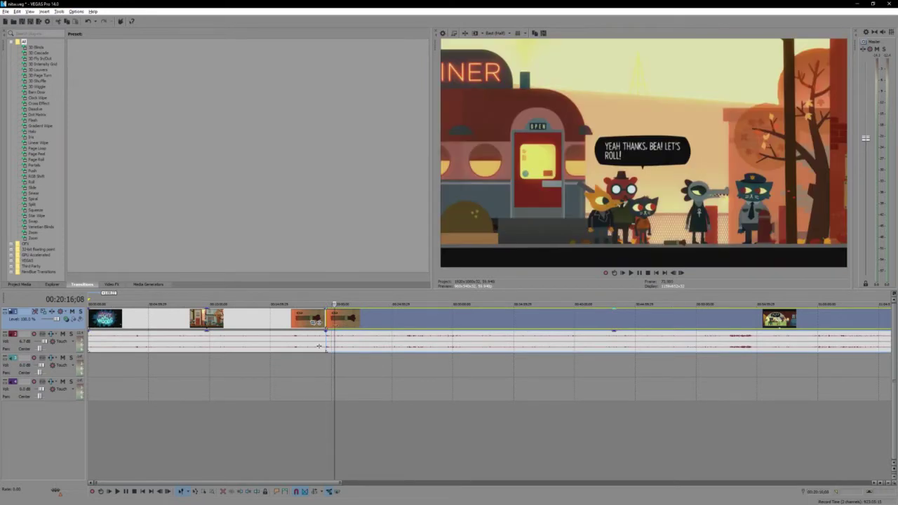
{"action": "scroll", "coordinate": [344, 327], "scroll_direction": "up", "scroll_amount": 3}
{"action": "left_click", "coordinate": [471, 327]}
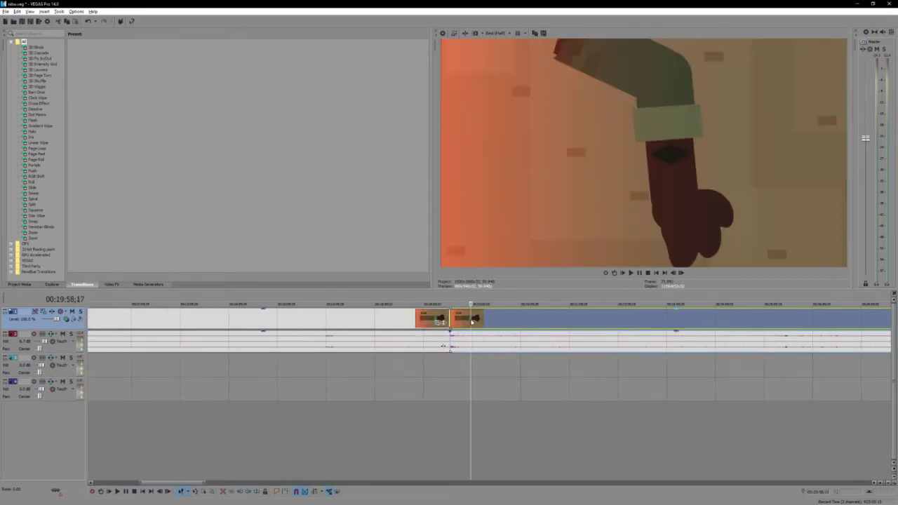
{"action": "key", "text": "space"}
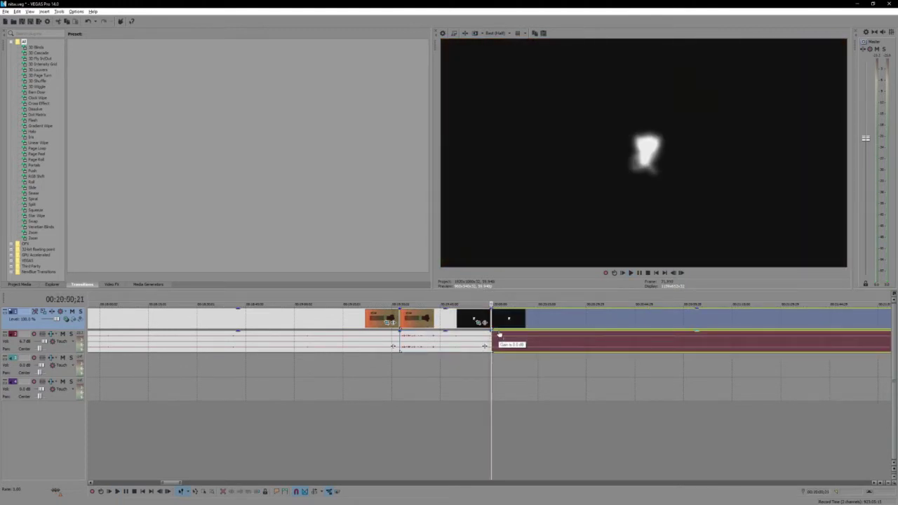
{"action": "key", "text": "Left"}
{"action": "key", "text": "Left"}
{"action": "key", "text": "Left"}
{"action": "key", "text": "s"}
Find where the table conversation beside the Trolleyside News stand begins and split the clip there, at 00:26:57;01.
{"action": "scroll", "coordinate": [500, 334], "scroll_direction": "down", "scroll_amount": 4}
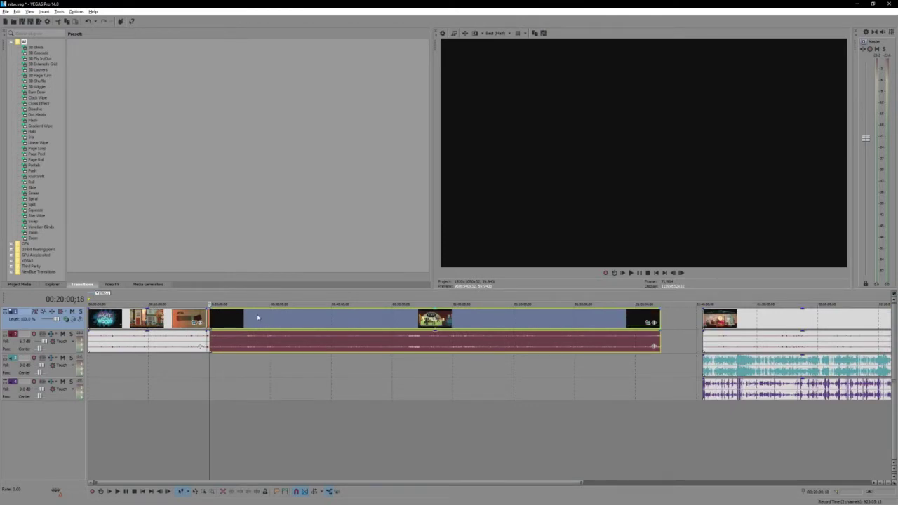
{"action": "left_click", "coordinate": [258, 317]}
{"action": "scroll", "coordinate": [335, 329], "scroll_direction": "up", "scroll_amount": 2}
{"action": "scroll", "coordinate": [334, 329], "scroll_direction": "down", "scroll_amount": 2}
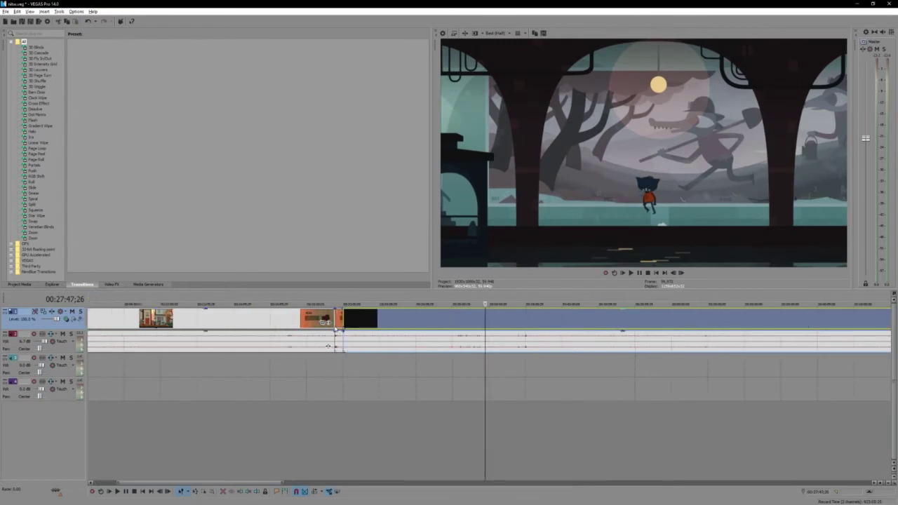
{"action": "left_click", "coordinate": [482, 327]}
{"action": "key", "text": "Left"}
{"action": "key", "text": "Left"}
{"action": "key", "text": "Left"}
{"action": "key", "text": "Left"}
{"action": "key", "text": "Left"}
{"action": "key", "text": "Left"}
{"action": "key", "text": "Left"}
{"action": "key", "text": "Left"}
{"action": "key", "text": "Left"}
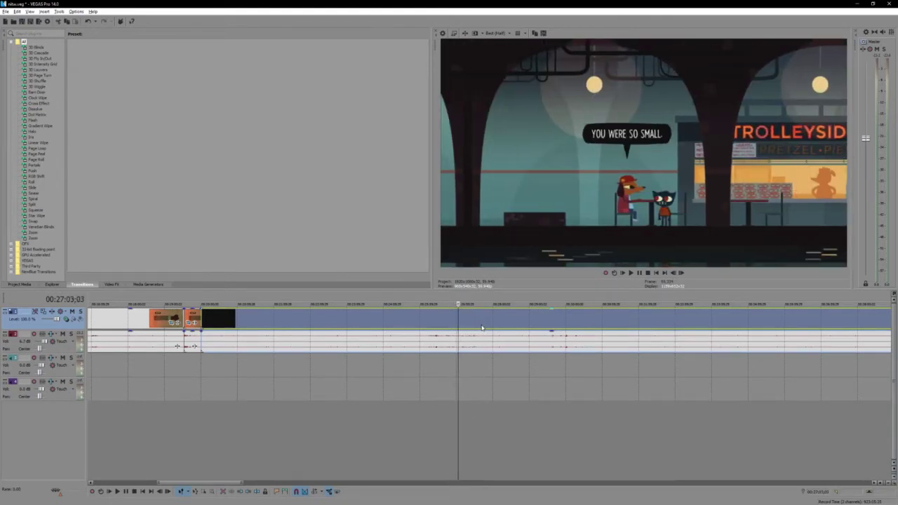
{"action": "key", "text": "Right"}
{"action": "key", "text": "Right"}
{"action": "key", "text": "Right"}
{"action": "key", "text": "Right"}
{"action": "key", "text": "Right"}
{"action": "key", "text": "Right"}
{"action": "key", "text": "Right"}
{"action": "key", "text": "Right"}
{"action": "key", "text": "Right"}
{"action": "key", "text": "Right"}
{"action": "key", "text": "Right"}
{"action": "key", "text": "Right"}
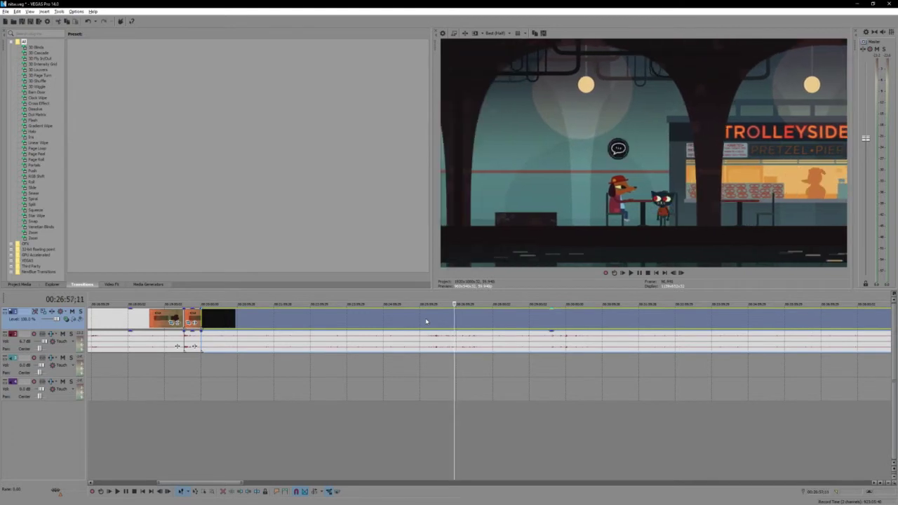
{"action": "scroll", "coordinate": [425, 321], "scroll_direction": "up", "scroll_amount": 2}
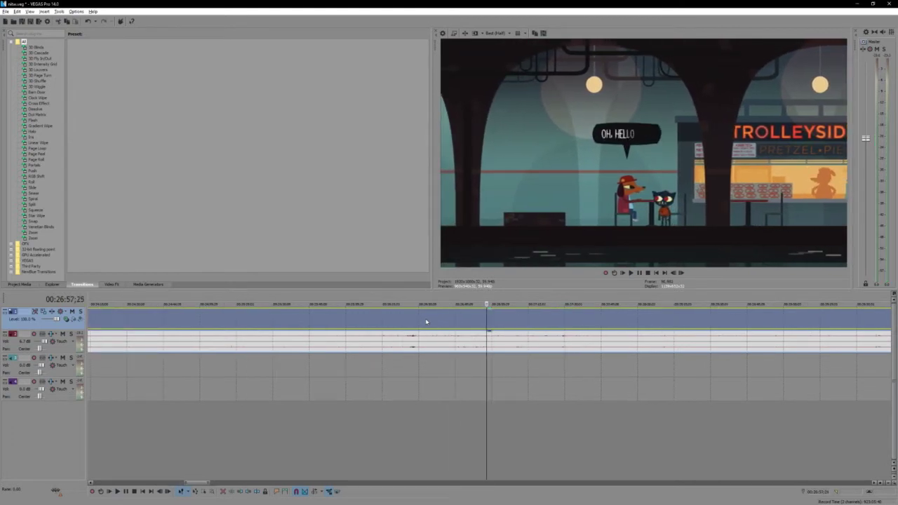
{"action": "key", "text": "Left"}
{"action": "key", "text": "Left"}
{"action": "key", "text": "Left"}
{"action": "key", "text": "Right"}
{"action": "key", "text": "Left"}
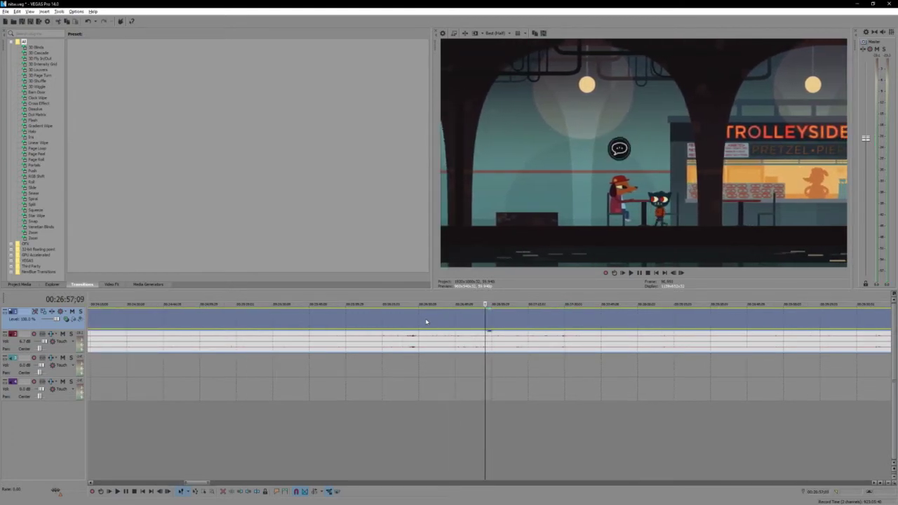
{"action": "key", "text": "s"}
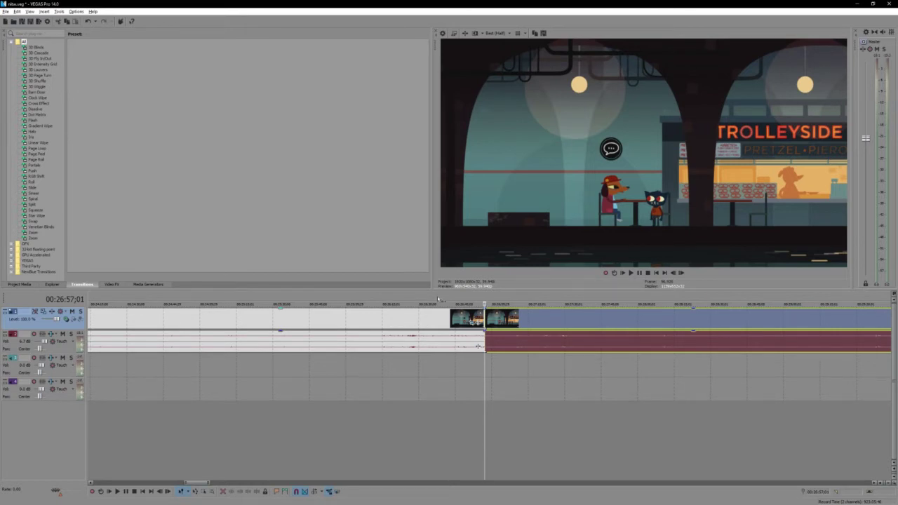
Find where the Trolleyside News table conversation ends and split the clip there, at 00:27:27;29.
{"action": "left_click", "coordinate": [549, 331]}
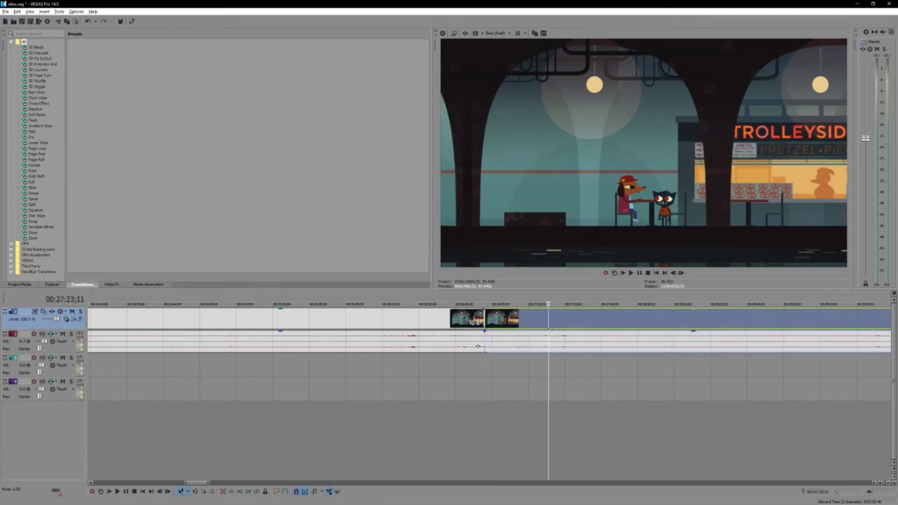
{"action": "left_click", "coordinate": [529, 324]}
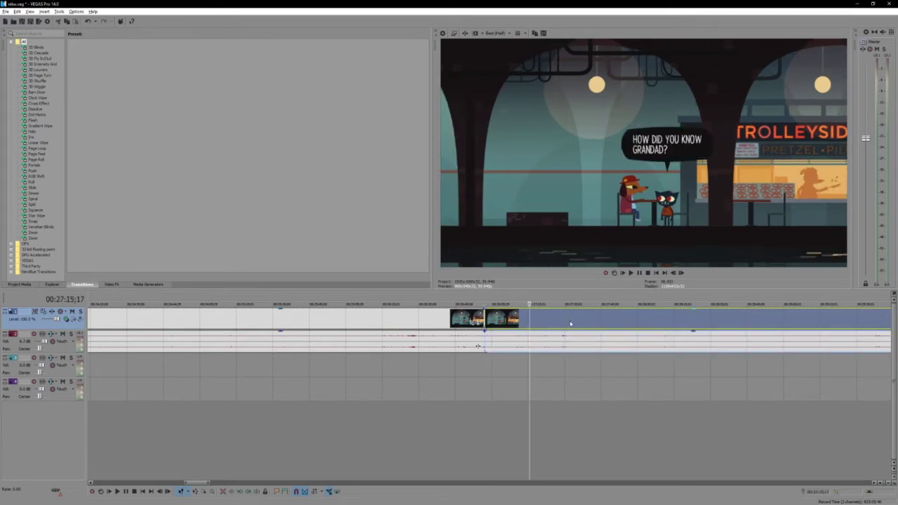
{"action": "key", "text": "space"}
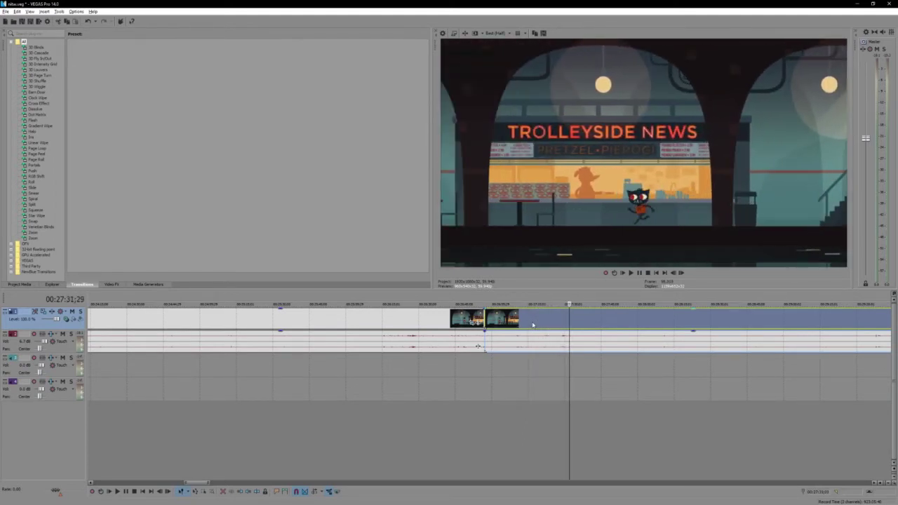
{"action": "key", "text": "Left"}
{"action": "key", "text": "Left"}
{"action": "key", "text": "Left"}
{"action": "key", "text": "Left"}
{"action": "key", "text": "Left"}
{"action": "key", "text": "Left"}
{"action": "key", "text": "Left"}
{"action": "key", "text": "Left"}
{"action": "key", "text": "Left"}
{"action": "key", "text": "Left"}
{"action": "key", "text": "Left"}
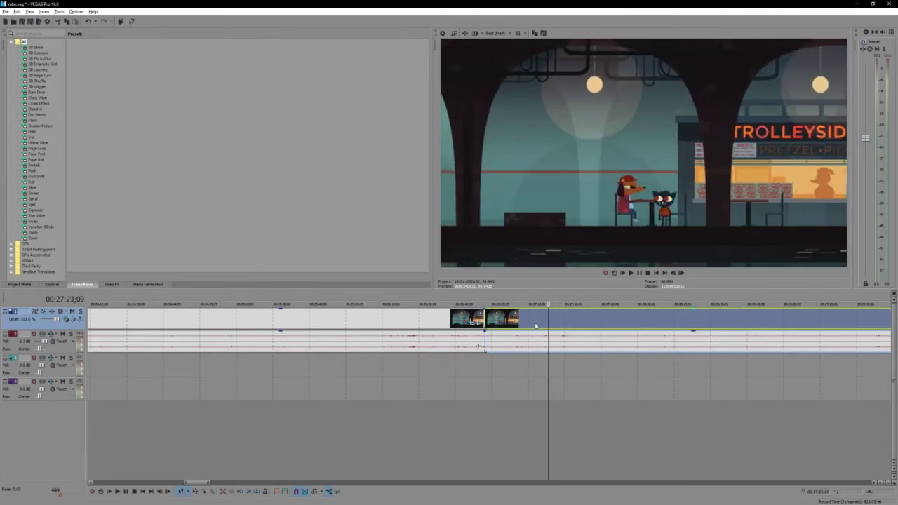
{"action": "key", "text": "space"}
{"action": "scroll", "coordinate": [536, 325], "scroll_direction": "up", "scroll_amount": 3}
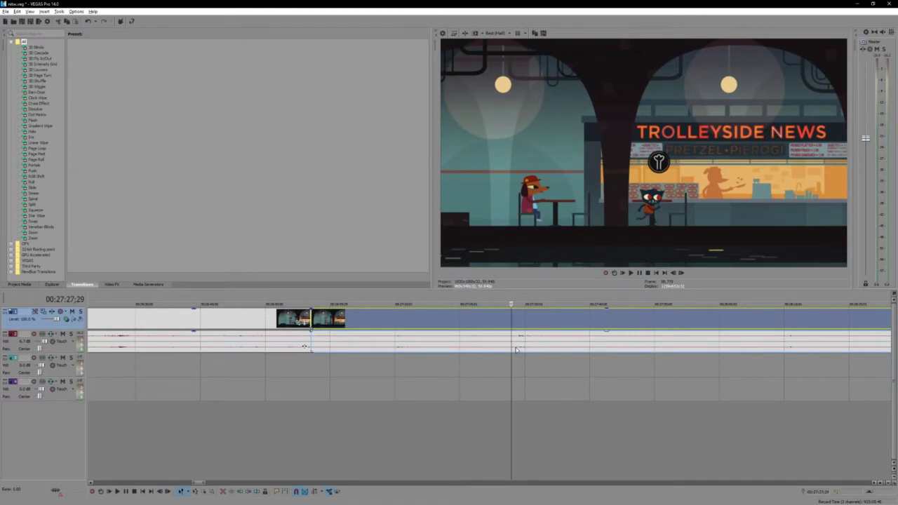
{"action": "key", "text": "s"}
Find where the conversation with the uniformed character outside the Social Security Administration begins in the remaining part of the first gameplay clip.
{"action": "scroll", "coordinate": [519, 348], "scroll_direction": "down", "scroll_amount": 5}
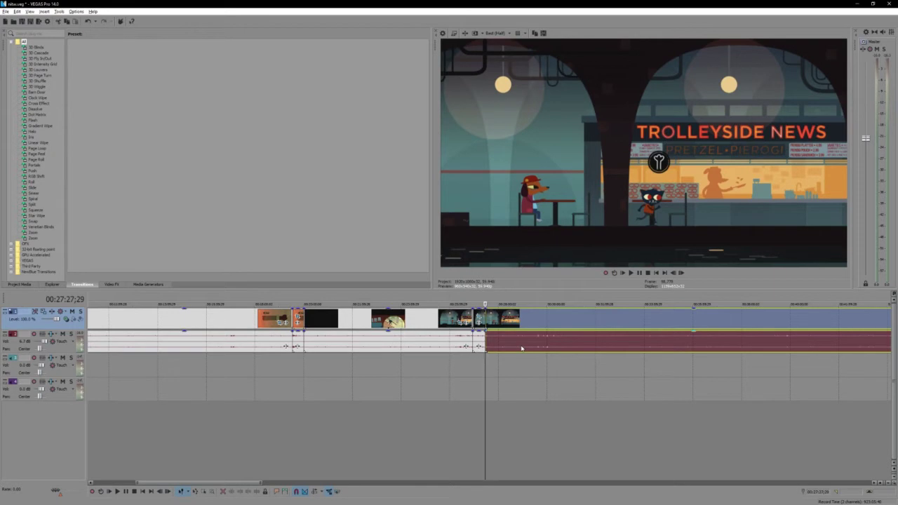
{"action": "scroll", "coordinate": [521, 348], "scroll_direction": "down", "scroll_amount": 4}
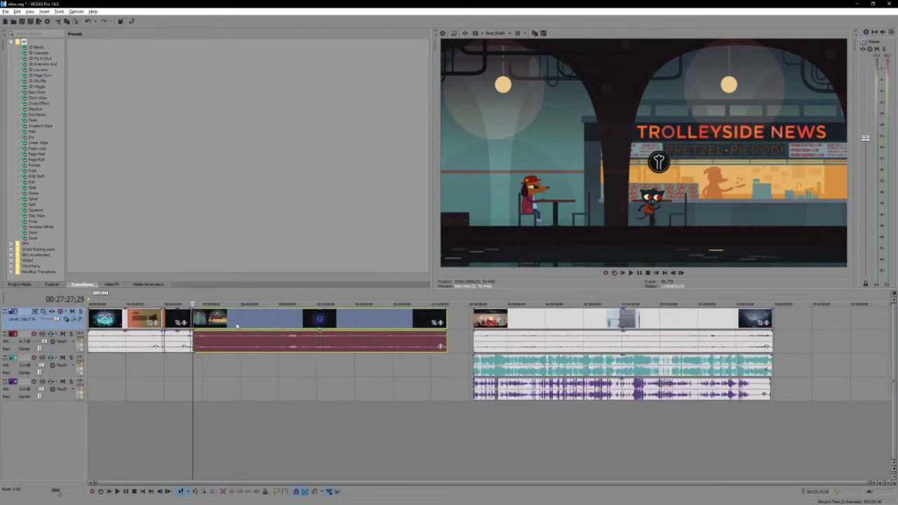
{"action": "left_click", "coordinate": [234, 325]}
{"action": "scroll", "coordinate": [406, 322], "scroll_direction": "up", "scroll_amount": 4}
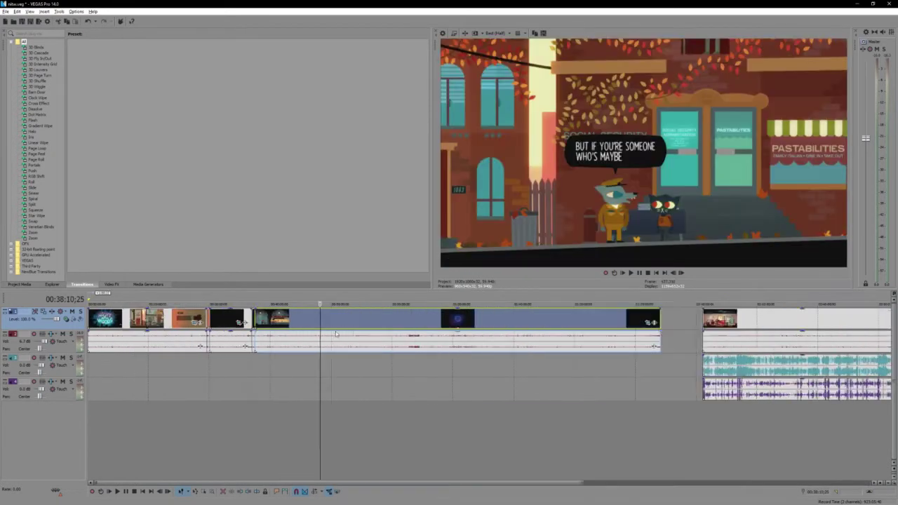
{"action": "key", "text": "Left"}
{"action": "key", "text": "Left"}
{"action": "key", "text": "Left"}
{"action": "key", "text": "Left"}
{"action": "key", "text": "Left"}
{"action": "key", "text": "Left"}
{"action": "key", "text": "Left"}
{"action": "key", "text": "Left"}
{"action": "key", "text": "Left"}
{"action": "key", "text": "Left"}
{"action": "key", "text": "Left"}
{"action": "key", "text": "Left"}
{"action": "key", "text": "Left"}
{"action": "key", "text": "Left"}
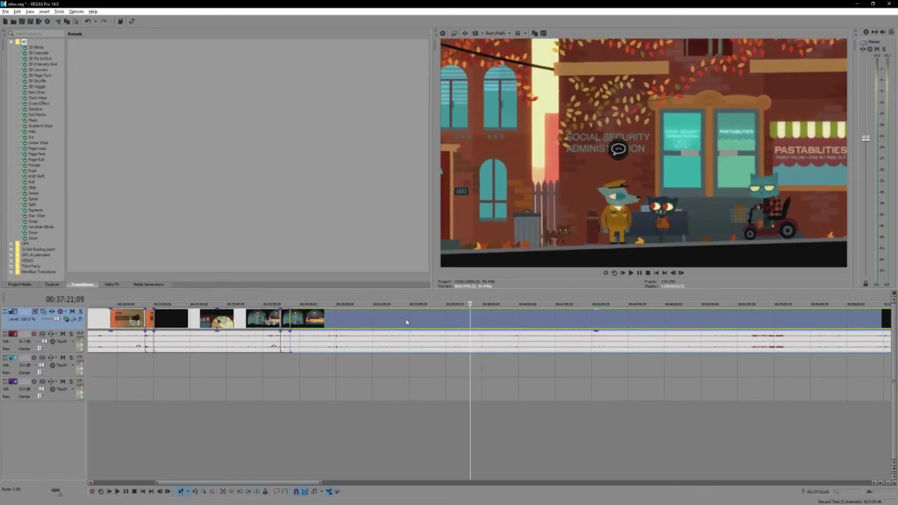
{"action": "key", "text": "k"}
{"action": "key", "text": "Right"}
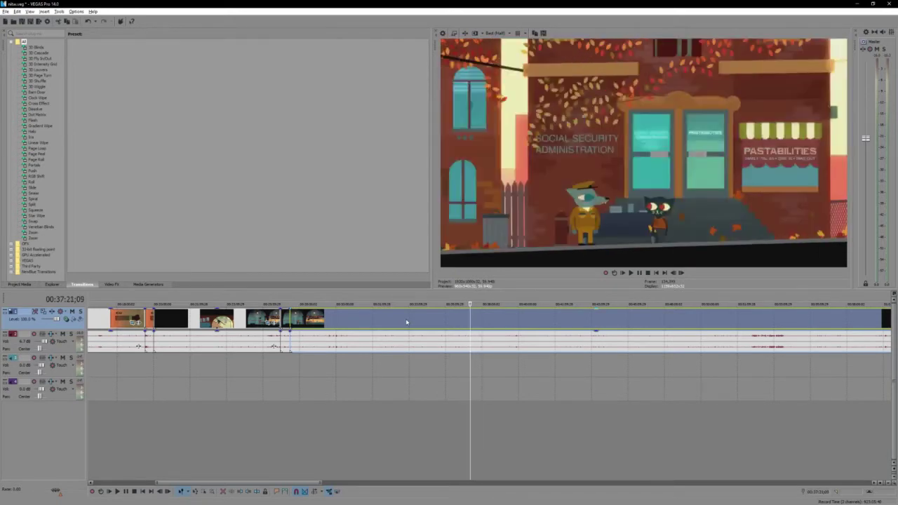
{"action": "scroll", "coordinate": [405, 318], "scroll_direction": "up", "scroll_amount": 2}
{"action": "key", "text": "Right"}
{"action": "key", "text": "Right"}
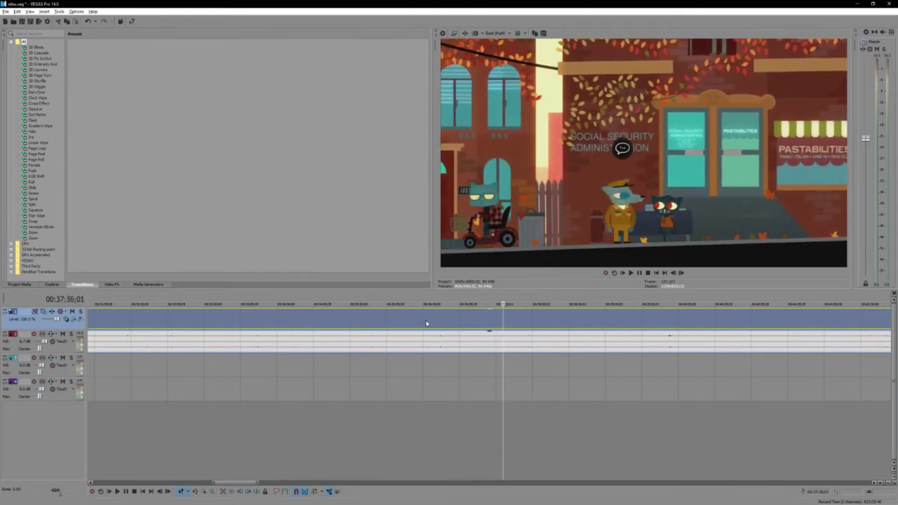
{"action": "key", "text": "s"}
{"action": "key", "text": "space"}
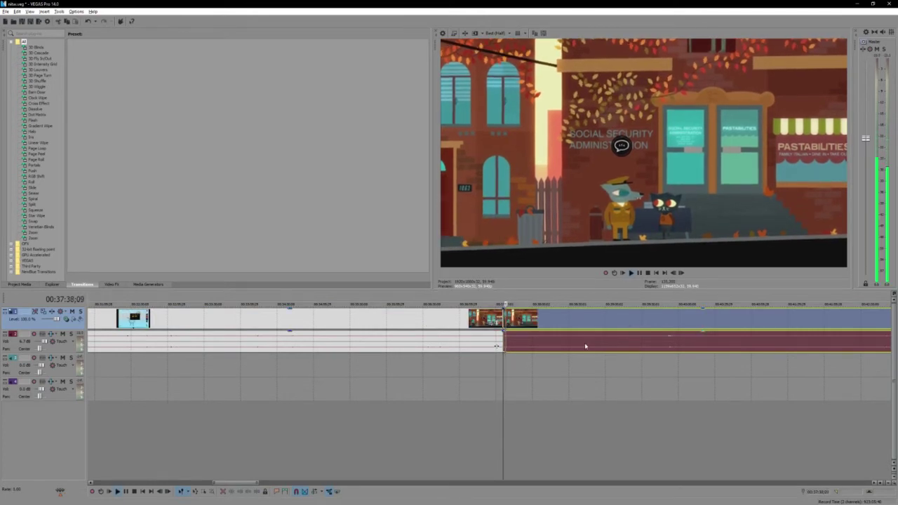
{"action": "key", "text": "ctrl+z"}
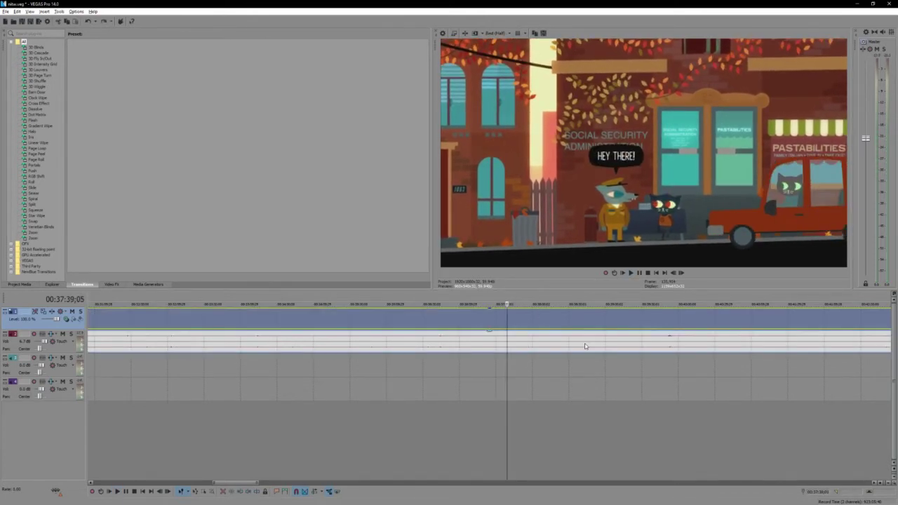
Split the clip just before the uniformed character's greeting outside the Social Security Administration, at 00:37:38;18.
{"action": "key", "text": "Left"}
{"action": "key", "text": "s"}
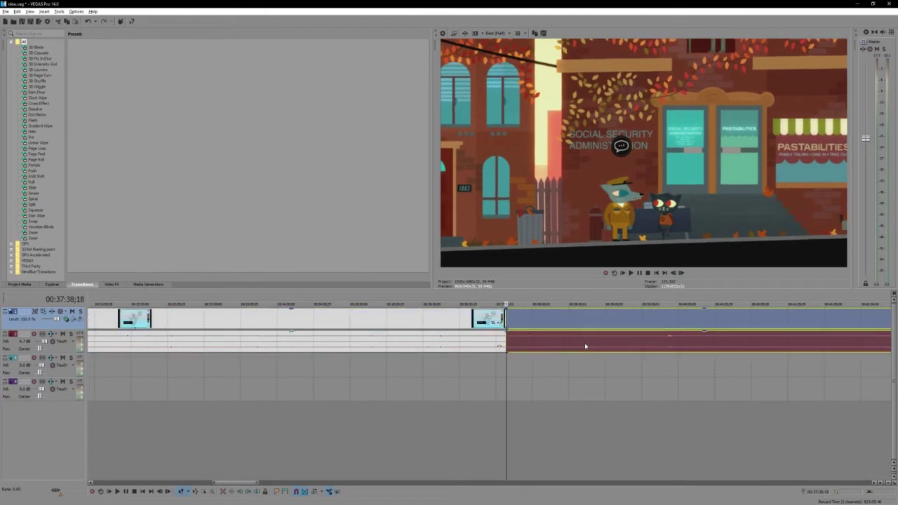
Find where the Social Security Administration conversation ends and split the clip there, as the cat walks away, at 00:39:05;24.
{"action": "key", "text": "Right"}
{"action": "key", "text": "Right"}
{"action": "key", "text": "Right"}
{"action": "key", "text": "Right"}
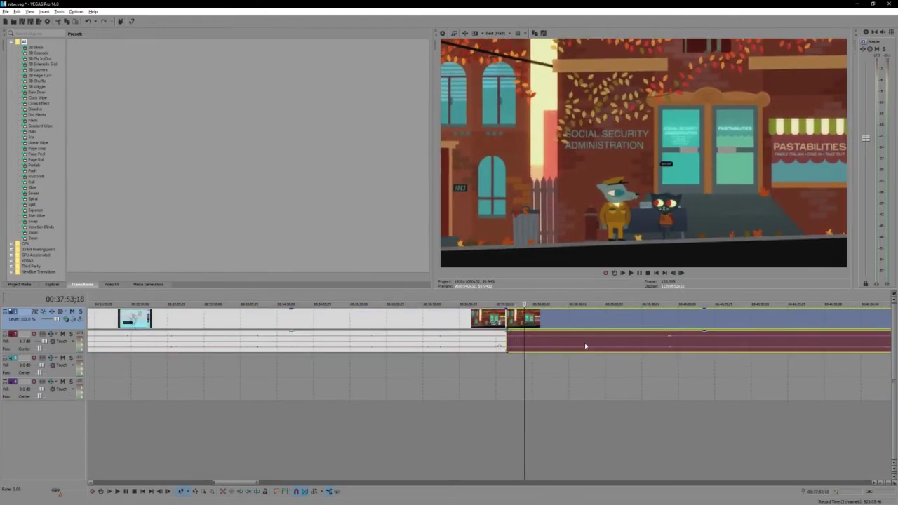
{"action": "left_click", "coordinate": [552, 318]}
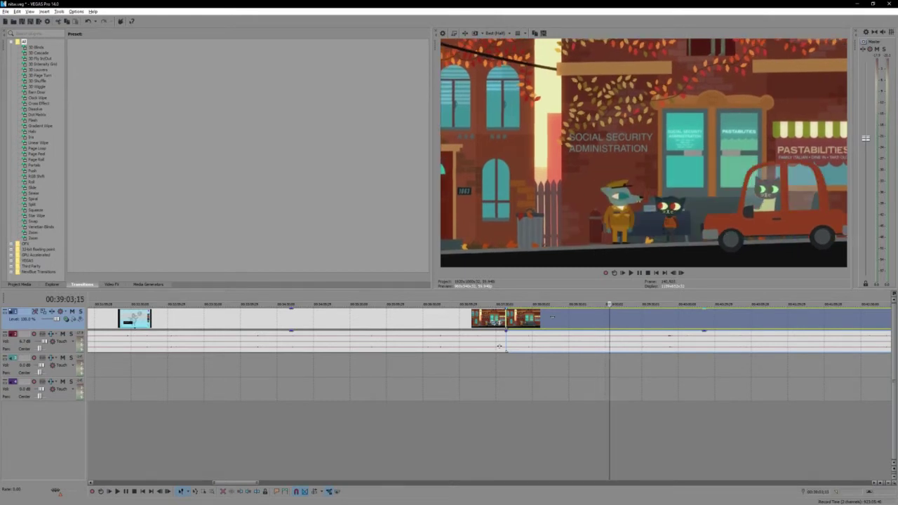
{"action": "key", "text": "Right"}
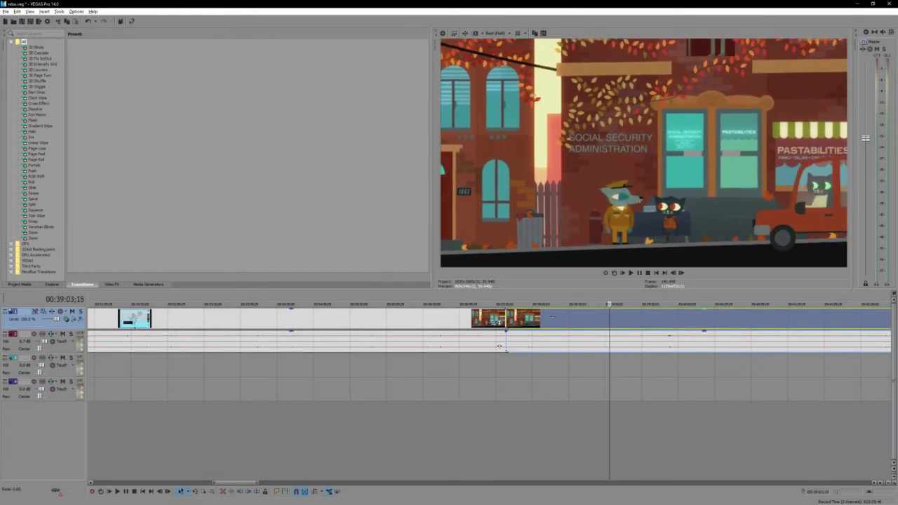
{"action": "key", "text": "space"}
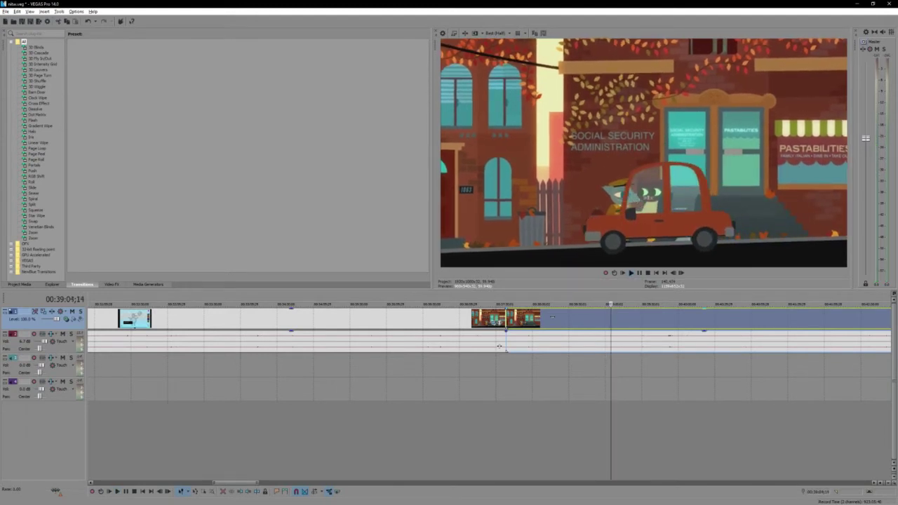
{"action": "key", "text": "space"}
{"action": "key", "text": "Return"}
{"action": "key", "text": "s"}
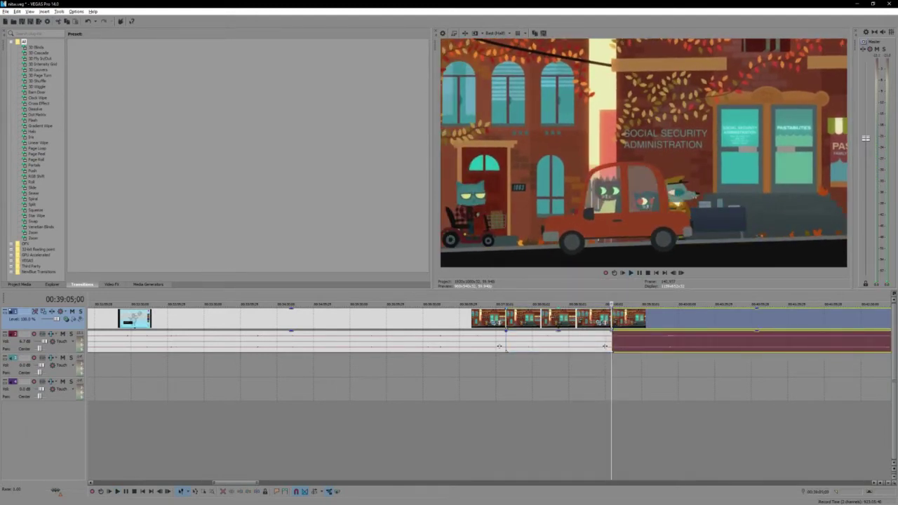
{"action": "key", "text": "space"}
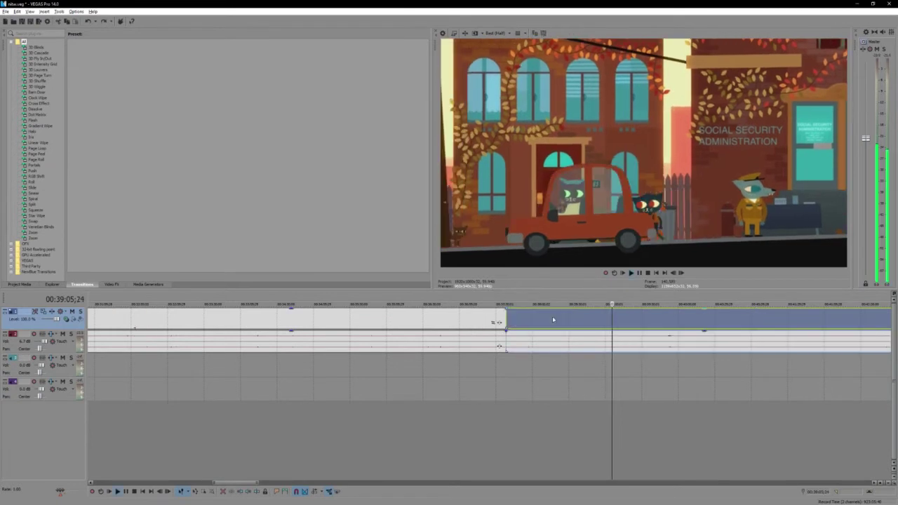
{"action": "key", "text": "space"}
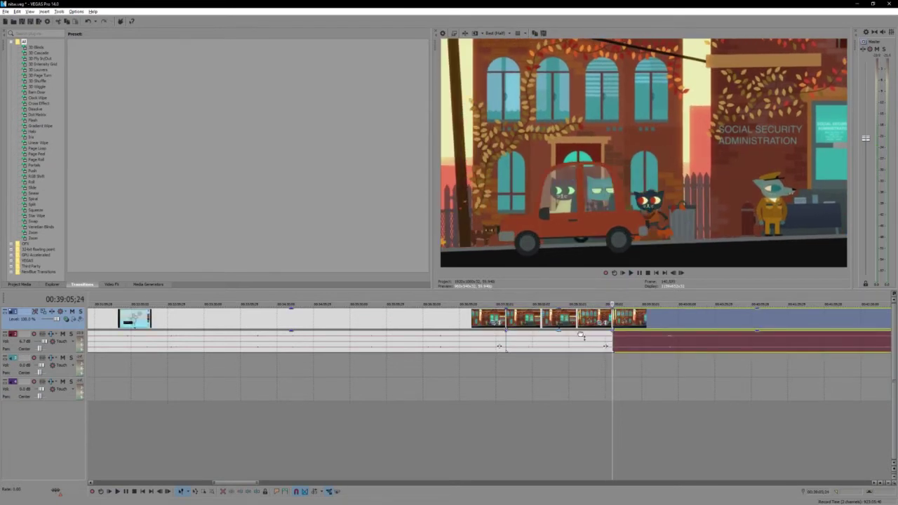
Review the isolated Trolleyside News table conversation and move the cut at its start about three seconds earlier.
{"action": "scroll", "coordinate": [582, 336], "scroll_direction": "down", "scroll_amount": 4}
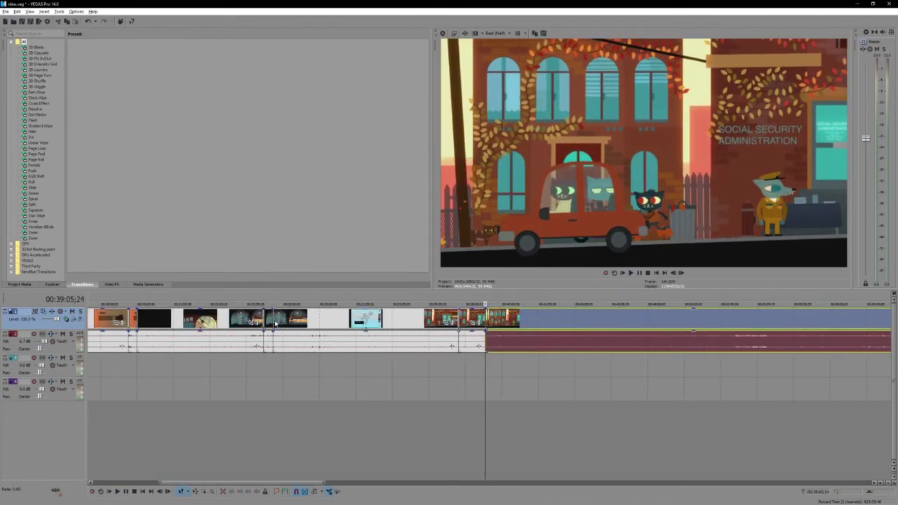
{"action": "left_click", "coordinate": [276, 323]}
{"action": "scroll", "coordinate": [461, 324], "scroll_direction": "up", "scroll_amount": 4}
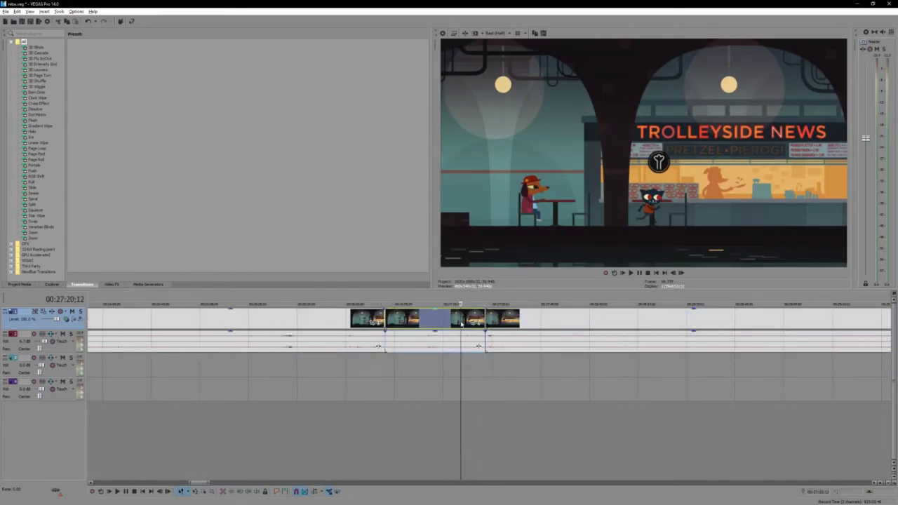
{"action": "key", "text": "space"}
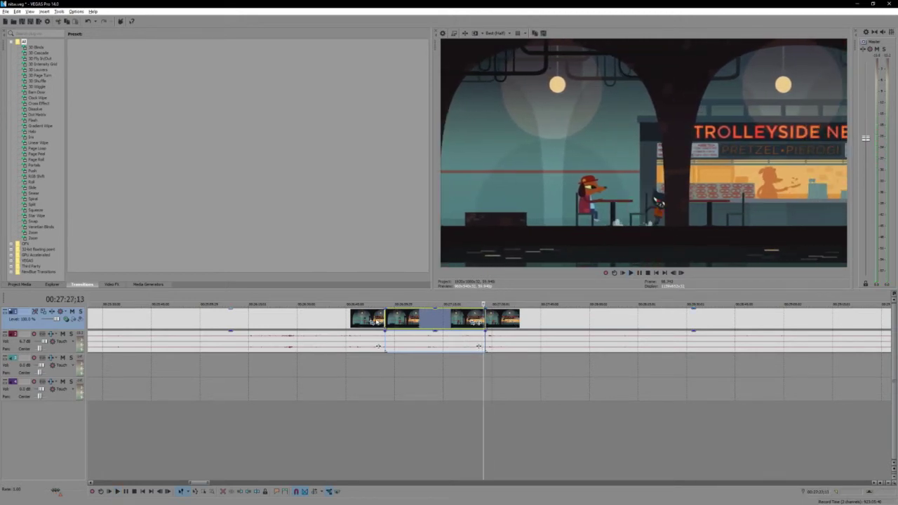
{"action": "left_click", "coordinate": [373, 322]}
{"action": "key", "text": "space"}
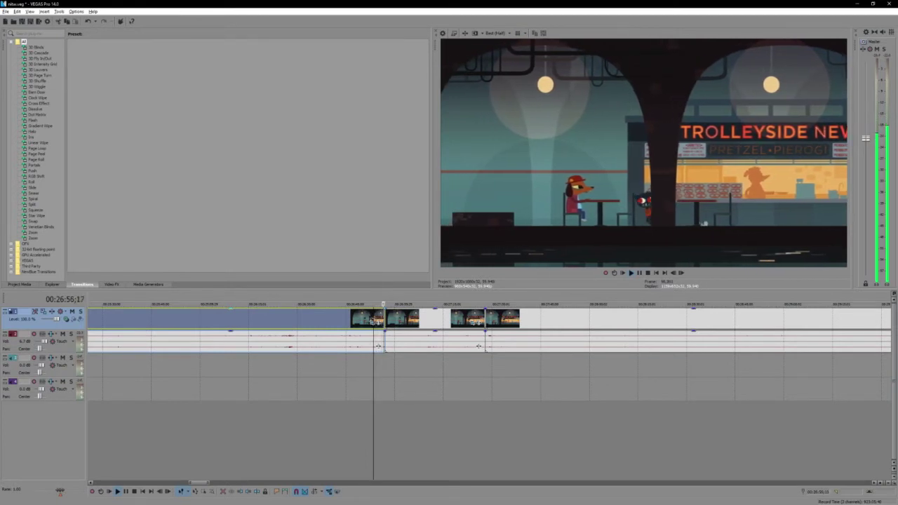
{"action": "key", "text": "Return"}
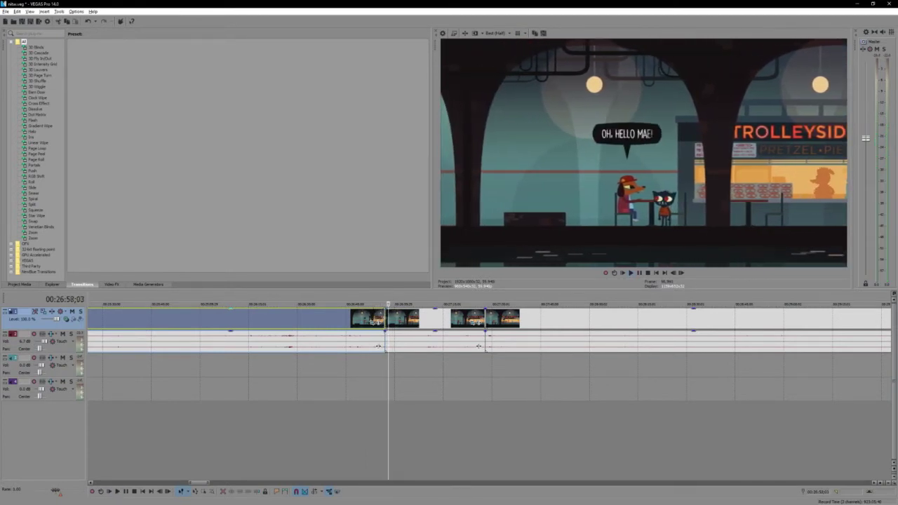
{"action": "left_click_drag", "start_coordinate": [385, 319], "coordinate": [375, 320]}
{"action": "left_click", "coordinate": [373, 320]}
{"action": "key", "text": "space"}
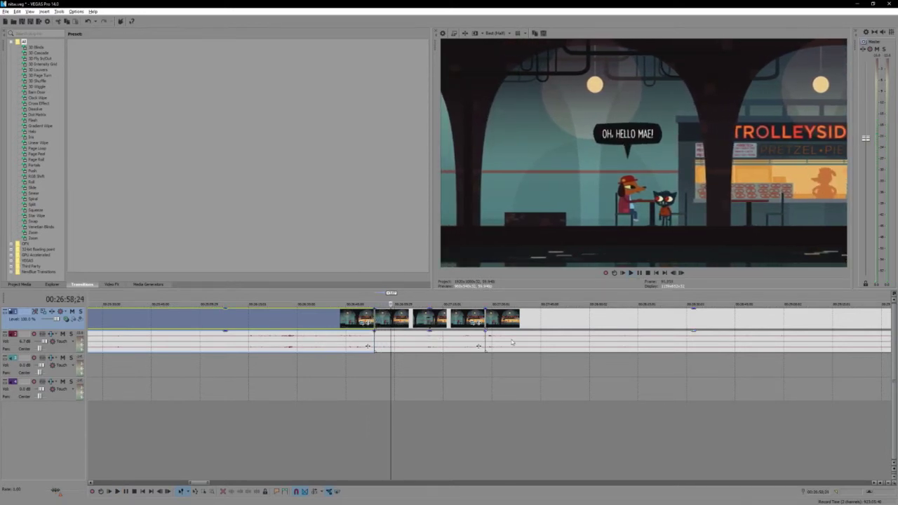
Find where the next table conversation beside Trolleyside News begins and split the clip there, at about 01:02:30.
{"action": "scroll", "coordinate": [377, 321], "scroll_direction": "down", "scroll_amount": 6}
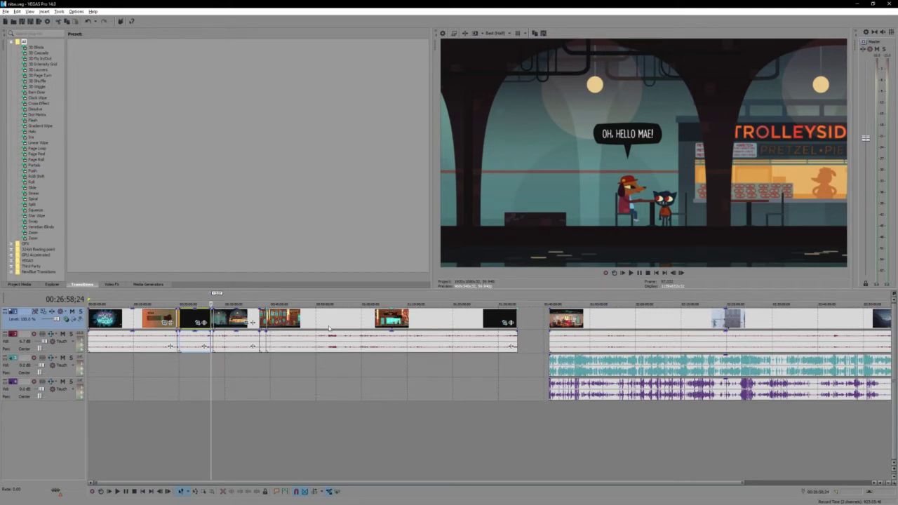
{"action": "left_click", "coordinate": [364, 320]}
{"action": "scroll", "coordinate": [435, 330], "scroll_direction": "up", "scroll_amount": 3}
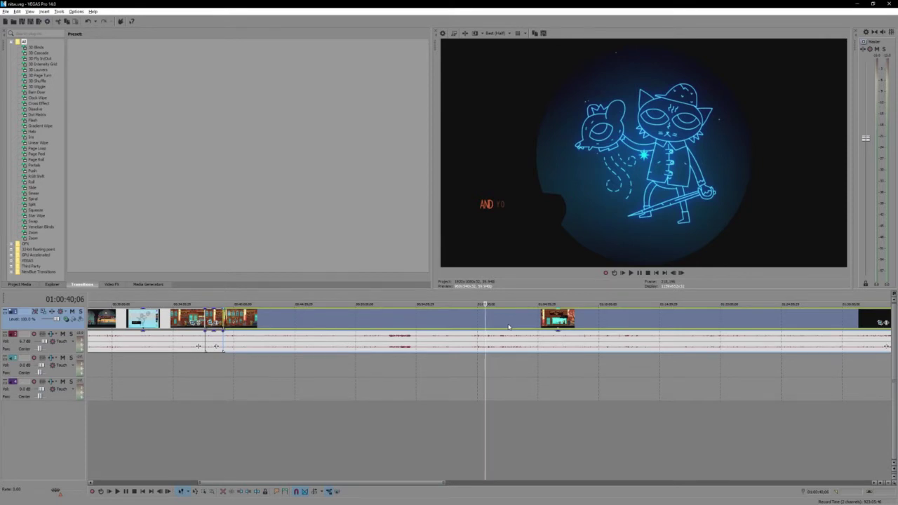
{"action": "left_click", "coordinate": [508, 327]}
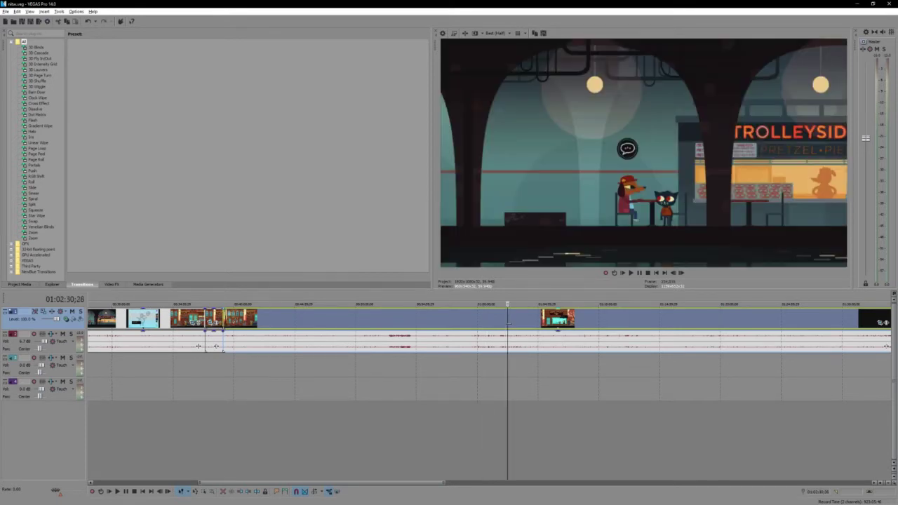
{"action": "left_click", "coordinate": [503, 325]}
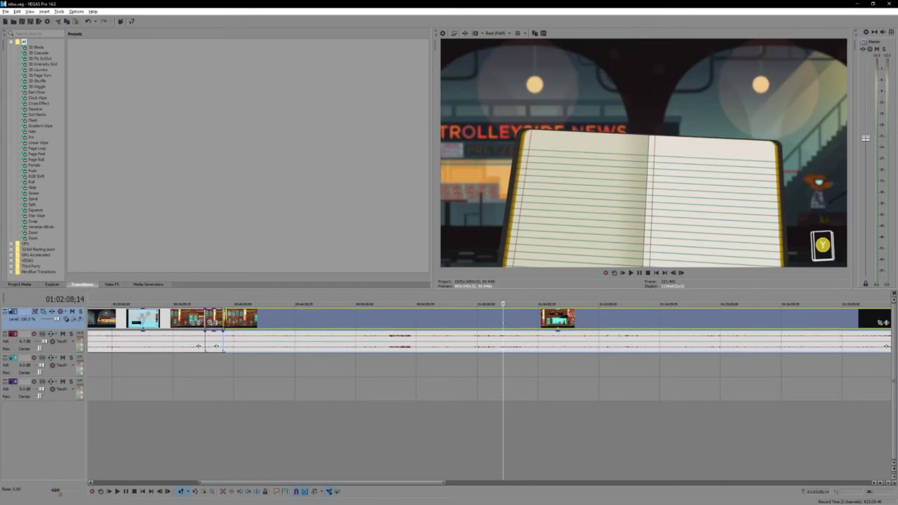
{"action": "scroll", "coordinate": [503, 325], "scroll_direction": "up", "scroll_amount": 1}
{"action": "key", "text": "Right"}
{"action": "key", "text": "Right"}
{"action": "key", "text": "Right"}
{"action": "key", "text": "Right"}
{"action": "key", "text": "Right"}
{"action": "key", "text": "Right"}
{"action": "key", "text": "Right"}
{"action": "key", "text": "Right"}
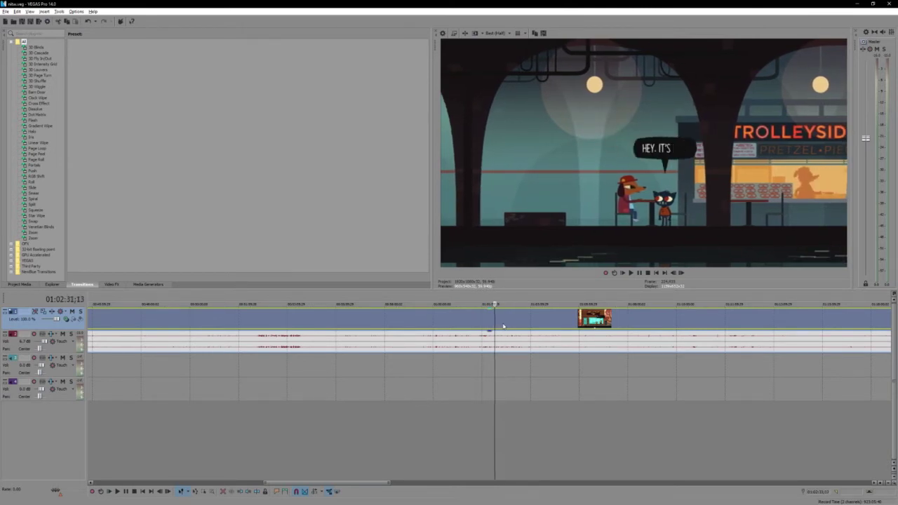
{"action": "key", "text": "s"}
{"action": "key", "text": "space"}
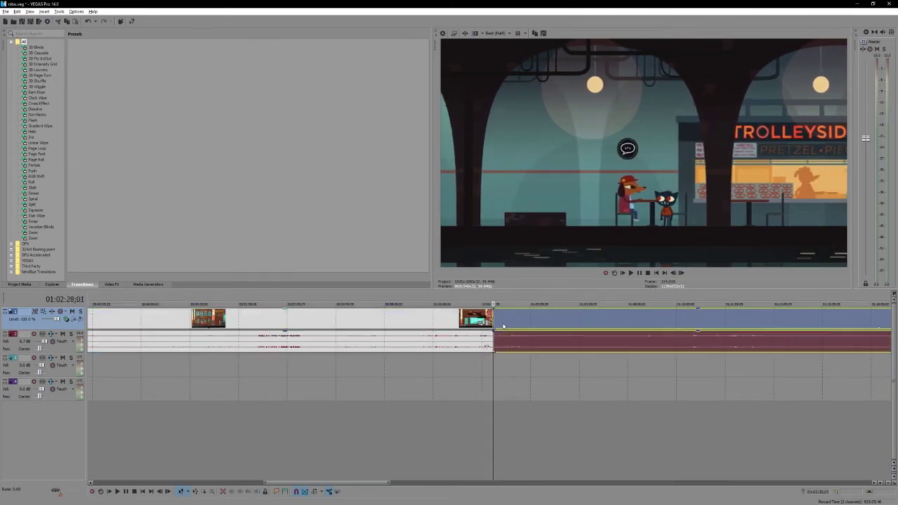
{"action": "scroll", "coordinate": [503, 326], "scroll_direction": "up", "scroll_amount": 3}
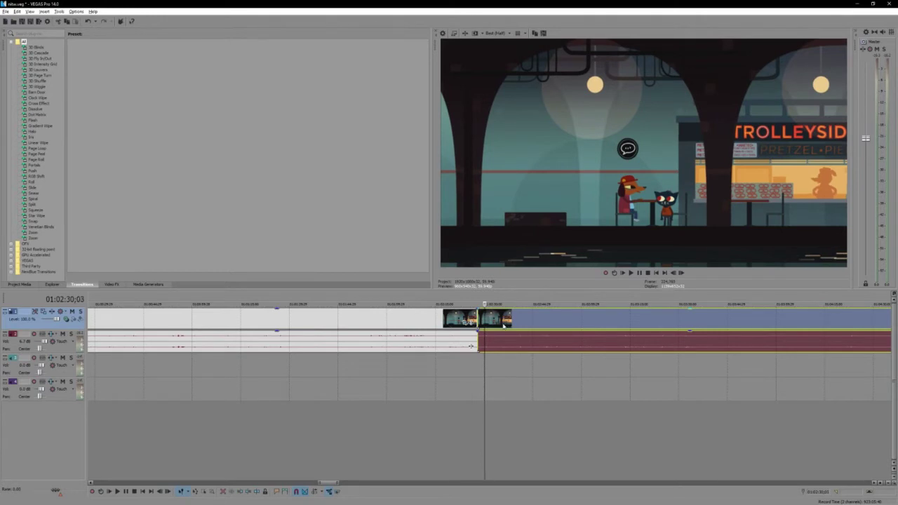
{"action": "key", "text": "s"}
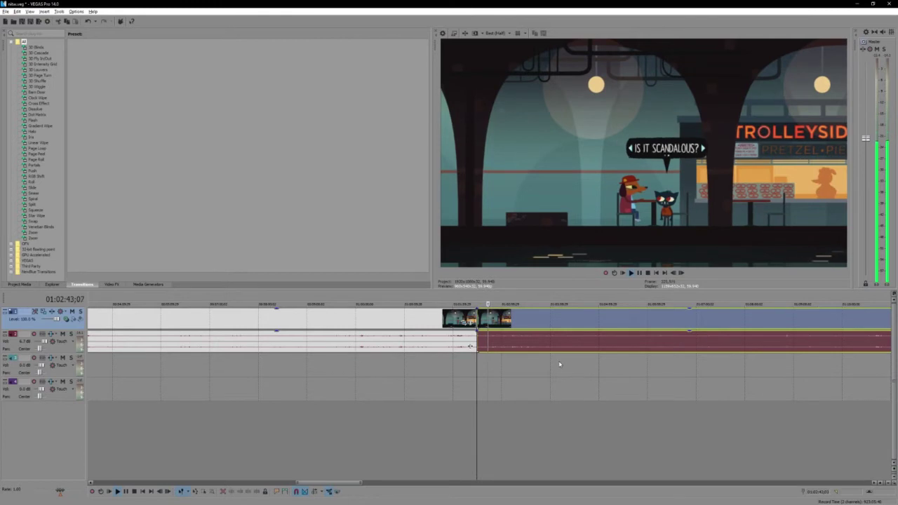
Find where the second Trolleyside News table conversation ends and split the clip as the cat jumps away, at 01:03:38;21.
{"action": "left_click", "coordinate": [527, 321]}
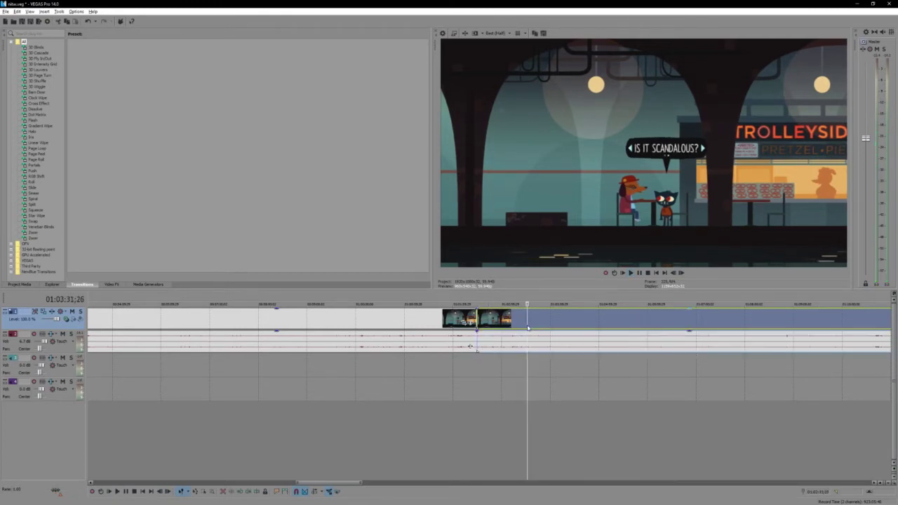
{"action": "left_click", "coordinate": [543, 328]}
{"action": "left_click", "coordinate": [538, 327]}
{"action": "left_click", "coordinate": [533, 325]}
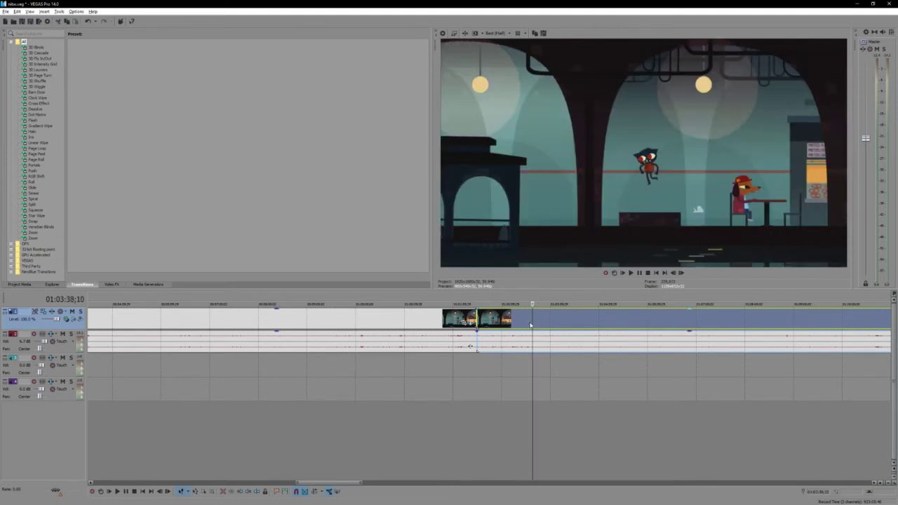
{"action": "left_click", "coordinate": [527, 324]}
{"action": "key", "text": "space"}
{"action": "scroll", "coordinate": [527, 324], "scroll_direction": "up", "scroll_amount": 1}
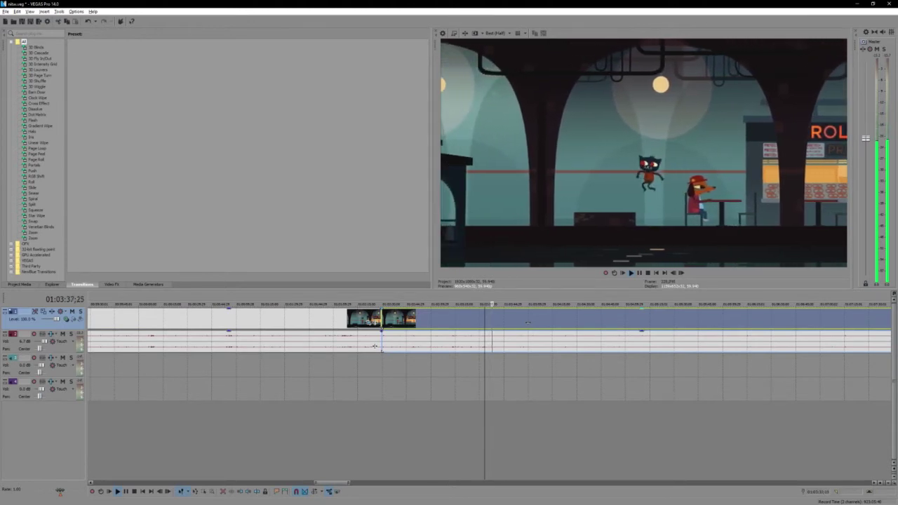
{"action": "key", "text": "Return"}
{"action": "key", "text": "s"}
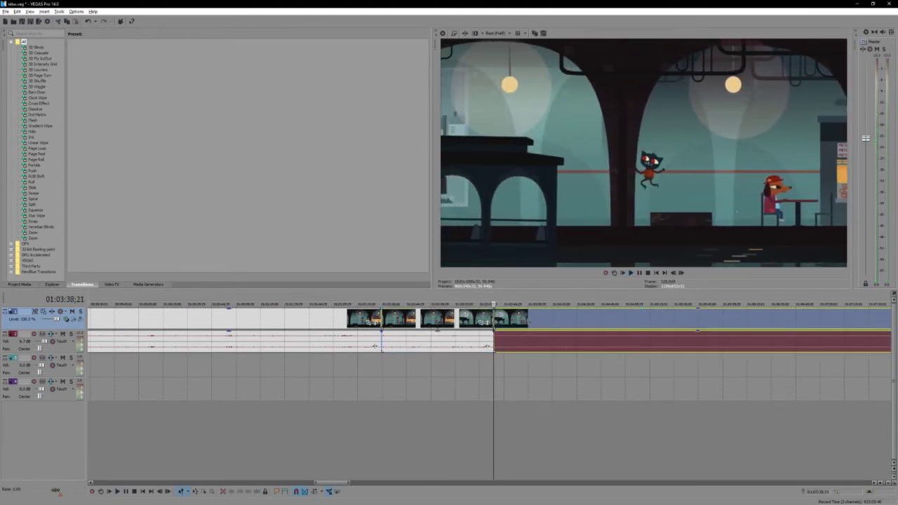
{"action": "scroll", "coordinate": [529, 325], "scroll_direction": "down", "scroll_amount": 3}
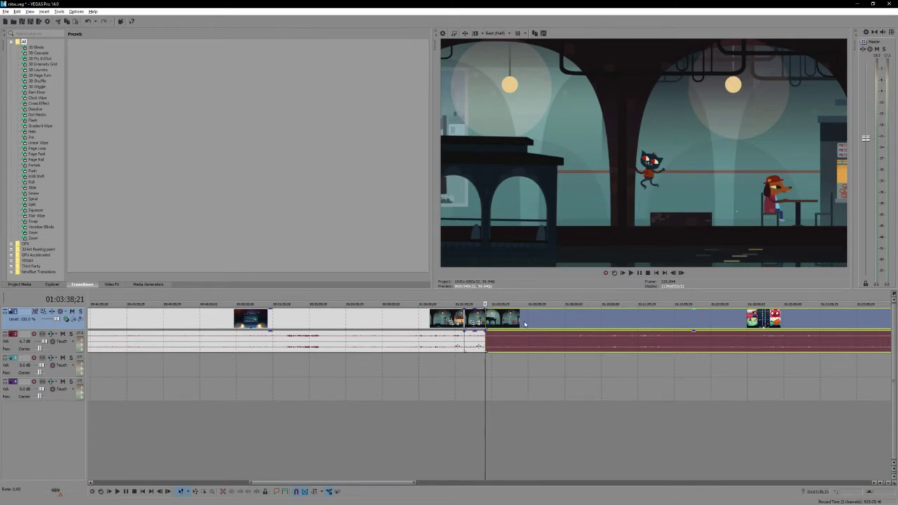
Find where the conversation at the red brick building's window begins, after the second Trolleyside News table scene.
{"action": "left_click", "coordinate": [521, 324]}
{"action": "scroll", "coordinate": [521, 324], "scroll_direction": "up", "scroll_amount": 3}
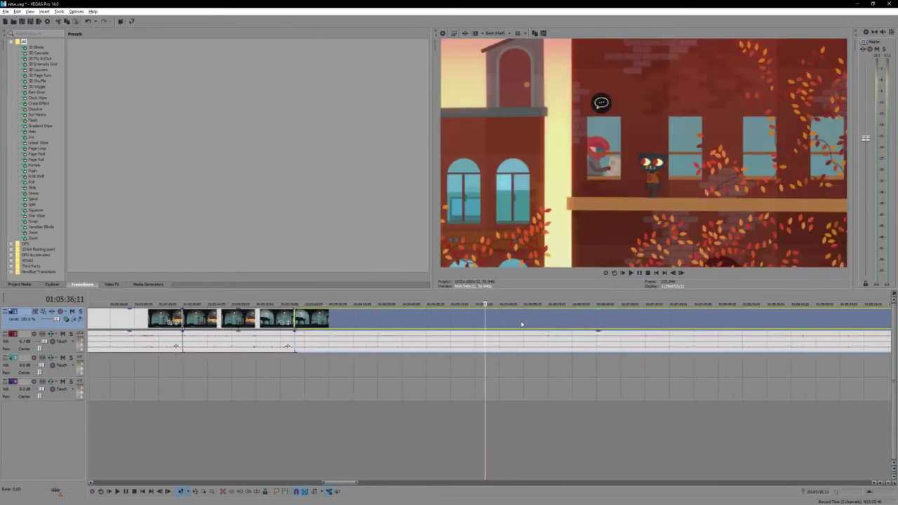
{"action": "key", "text": "space"}
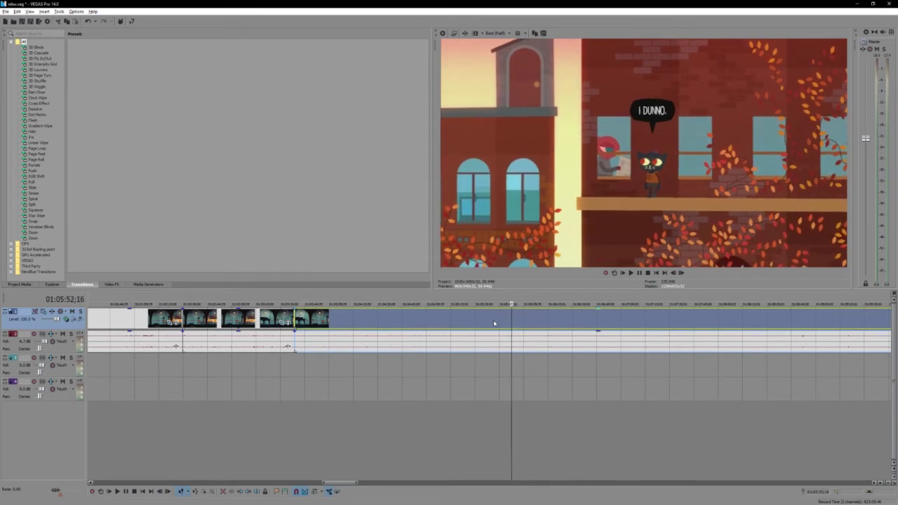
{"action": "key", "text": "Left"}
{"action": "key", "text": "Left"}
{"action": "key", "text": "Left"}
{"action": "key", "text": "Left"}
{"action": "key", "text": "Left"}
{"action": "key", "text": "Left"}
{"action": "key", "text": "Left"}
{"action": "key", "text": "Left"}
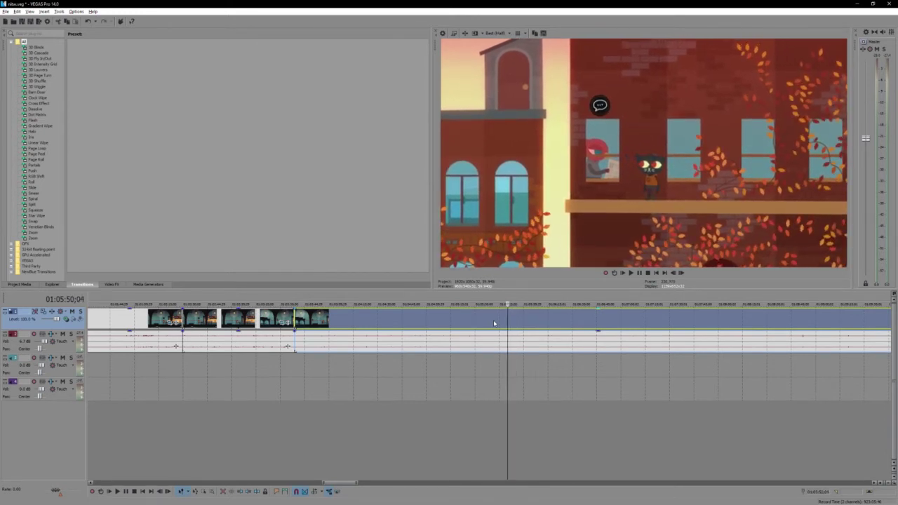
Try splitting the clip just before the window conversation, at about 01:05:46 and again at about 01:05:50, and undo each split.
{"action": "key", "text": "Left"}
{"action": "key", "text": "Left"}
{"action": "key", "text": "s"}
{"action": "key", "text": "space"}
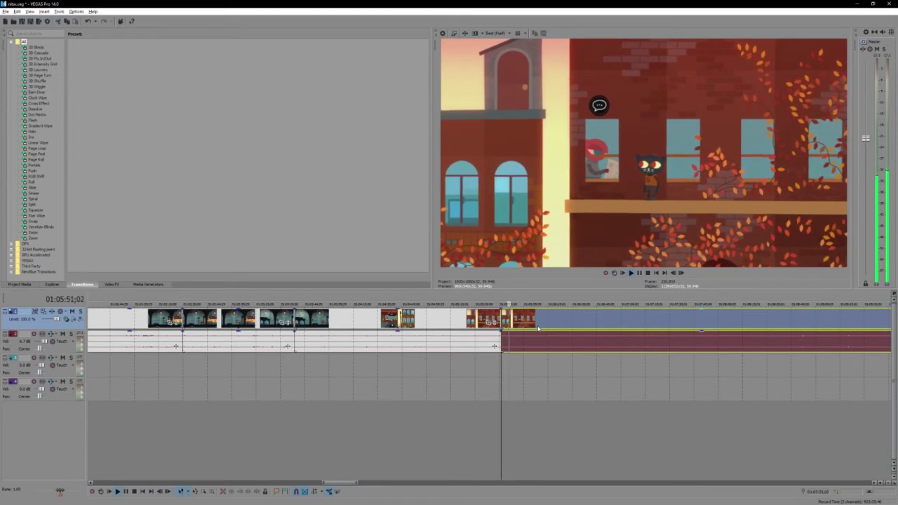
{"action": "key", "text": "ctrl+z"}
{"action": "key", "text": "Left"}
{"action": "key", "text": "Left"}
{"action": "key", "text": "Left"}
{"action": "key", "text": "s"}
{"action": "key", "text": "space"}
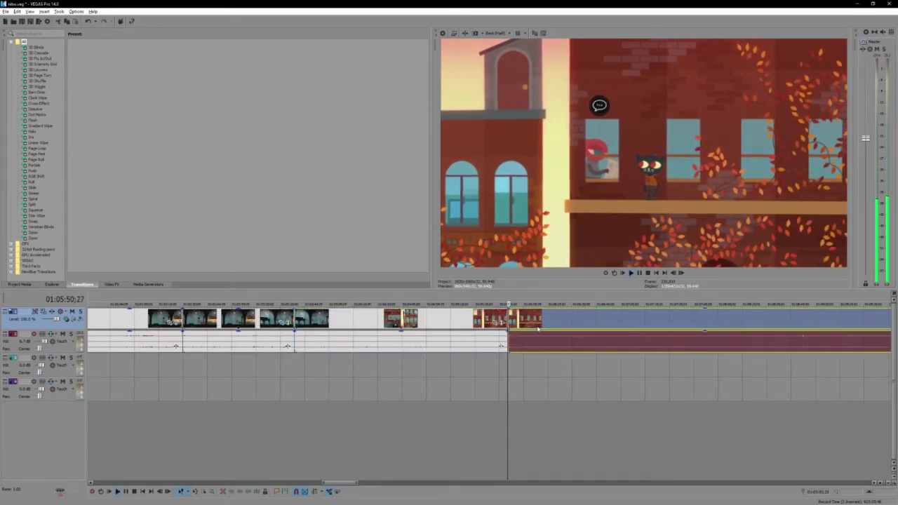
{"action": "scroll", "coordinate": [538, 329], "scroll_direction": "up", "scroll_amount": 2}
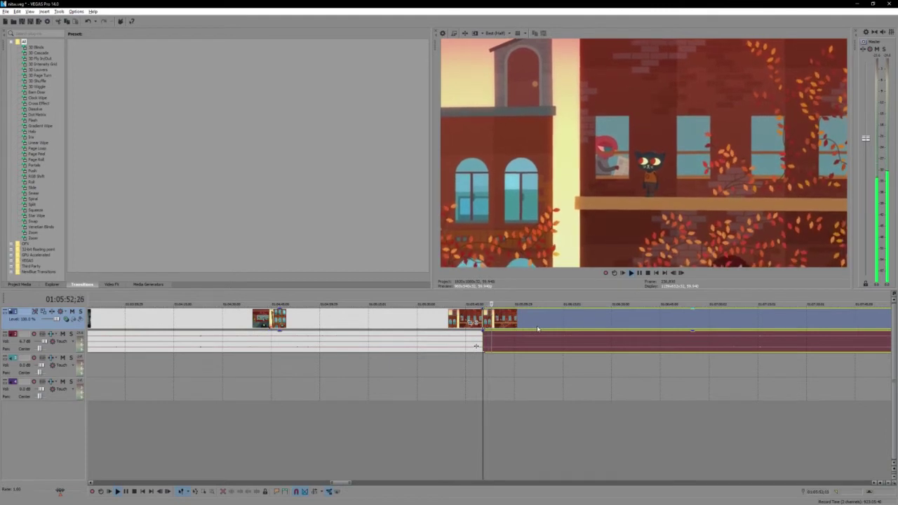
{"action": "key", "text": "Return"}
{"action": "key", "text": "ctrl+z"}
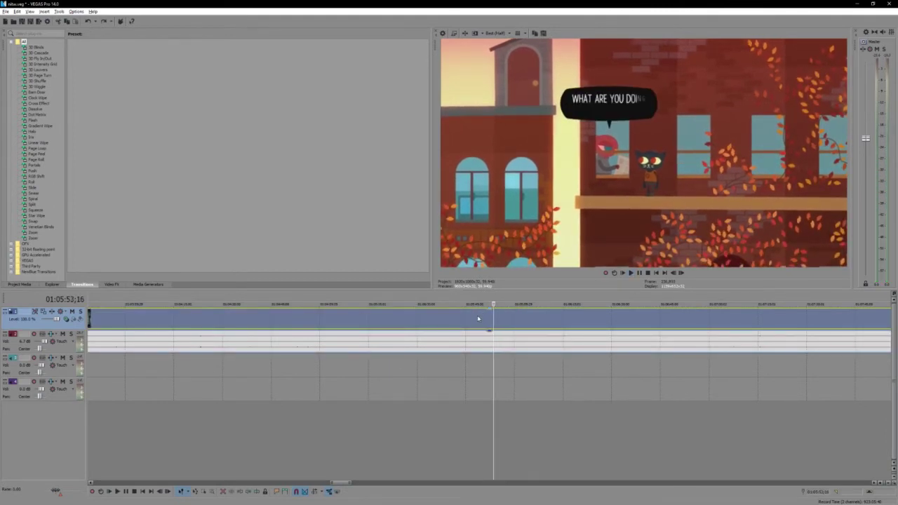
Split the clip just before the window conversation at about 01:05:48 and move the cut about one second later.
{"action": "key", "text": "space"}
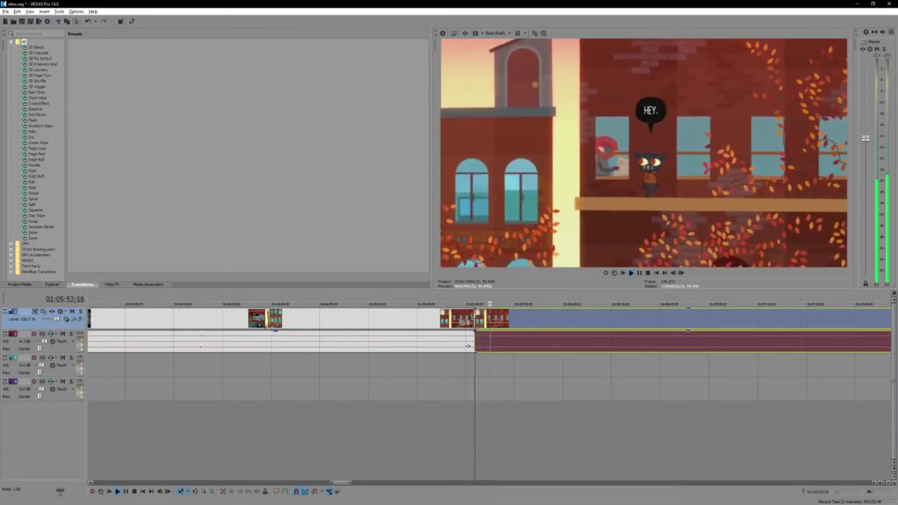
{"action": "key", "text": "Return"}
{"action": "left_click_drag", "start_coordinate": [475, 314], "coordinate": [477, 315]}
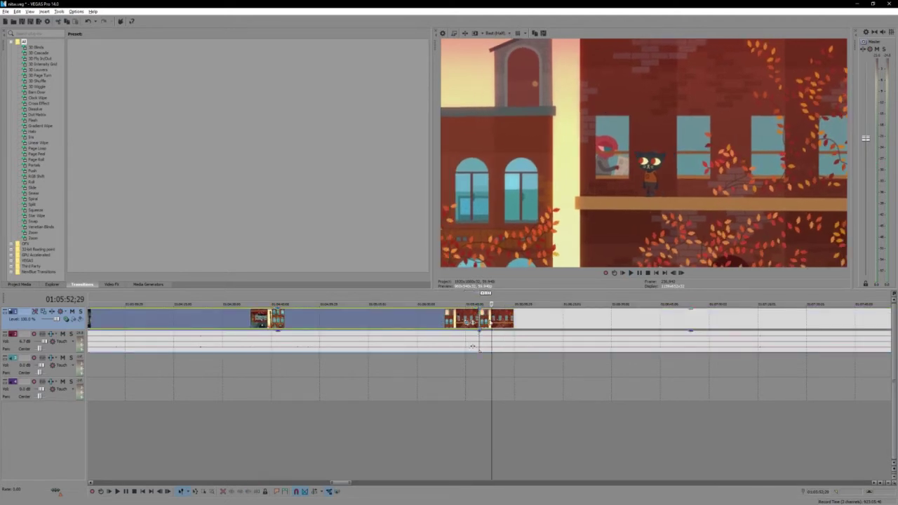
Find where the window conversation ends and split the clip as the cat jumps away along the ledge, at about 01:06:13;22.
{"action": "scroll", "coordinate": [484, 337], "scroll_direction": "down", "scroll_amount": 5}
{"action": "left_click", "coordinate": [512, 324]}
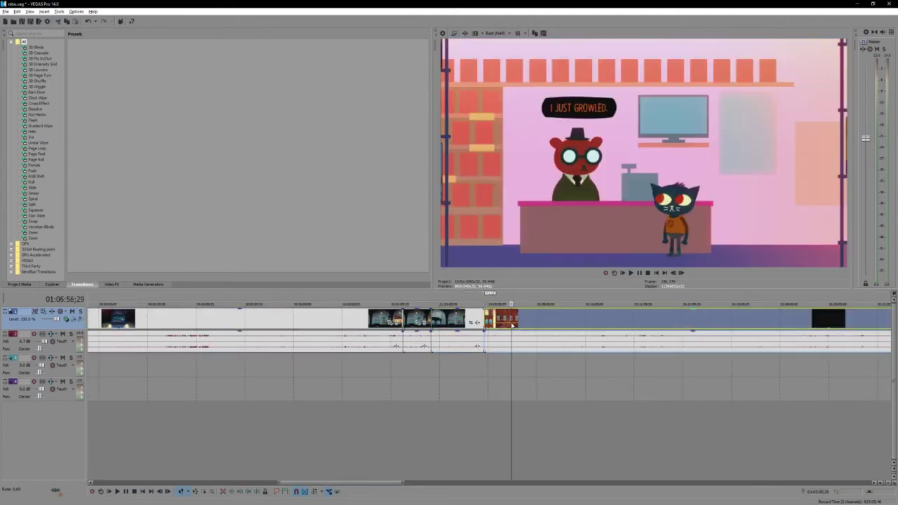
{"action": "left_click", "coordinate": [501, 324]}
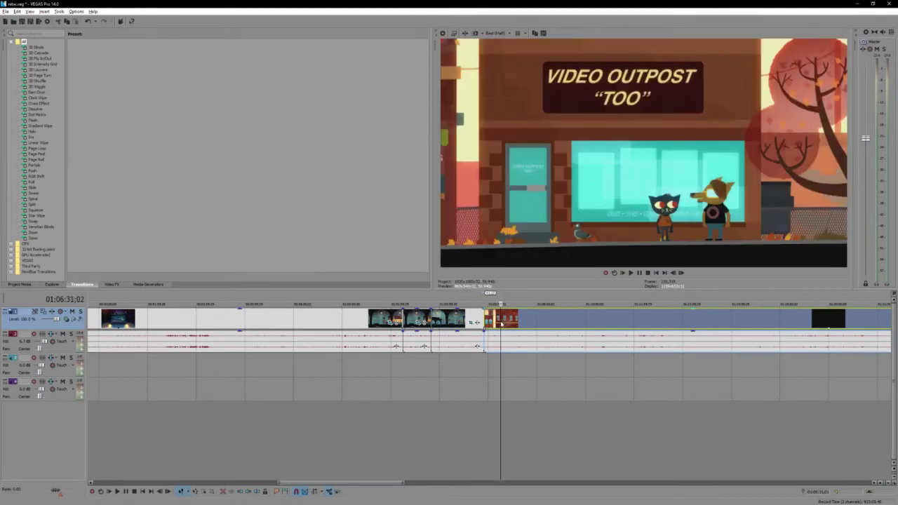
{"action": "left_click", "coordinate": [498, 324]}
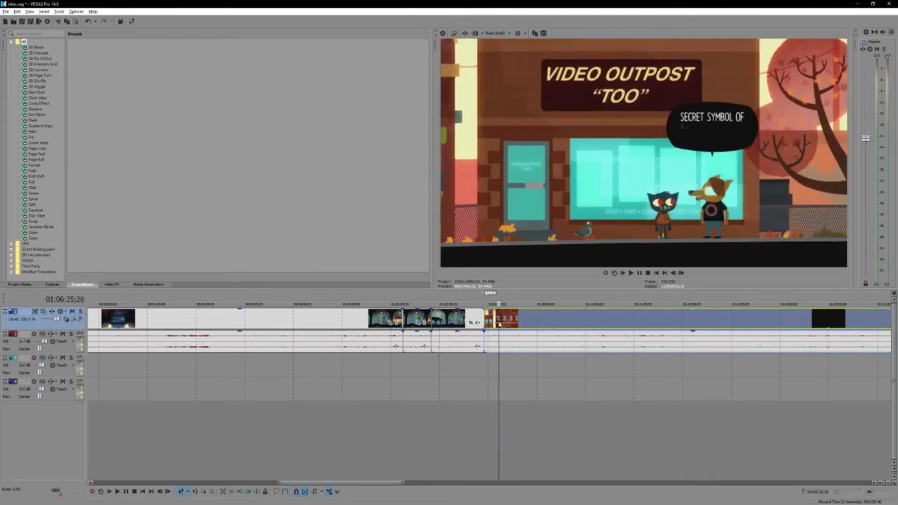
{"action": "key", "text": "Left"}
{"action": "key", "text": "Left"}
{"action": "key", "text": "Left"}
{"action": "key", "text": "Left"}
{"action": "key", "text": "Left"}
{"action": "key", "text": "Left"}
{"action": "key", "text": "Left"}
{"action": "key", "text": "Left"}
{"action": "key", "text": "Left"}
{"action": "key", "text": "Left"}
{"action": "key", "text": "Left"}
{"action": "key", "text": "Left"}
{"action": "key", "text": "Left"}
{"action": "key", "text": "Left"}
{"action": "key", "text": "Left"}
{"action": "key", "text": "Left"}
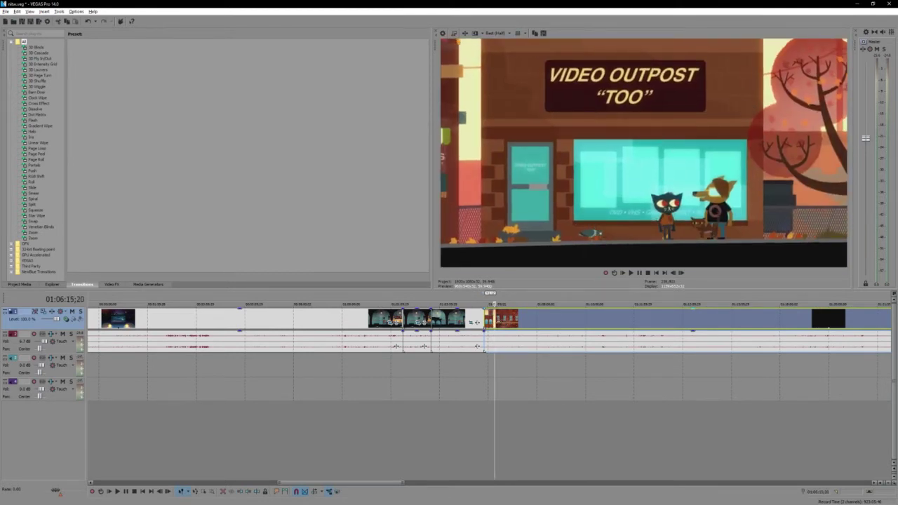
{"action": "key", "text": "Left"}
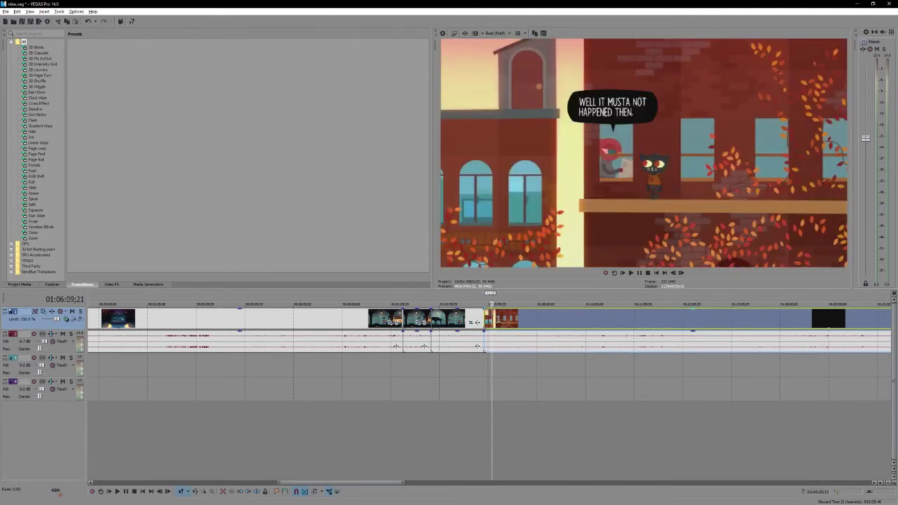
{"action": "key", "text": "Up"}
{"action": "scroll", "coordinate": [492, 325], "scroll_direction": "down", "scroll_amount": 2}
{"action": "key", "text": "space"}
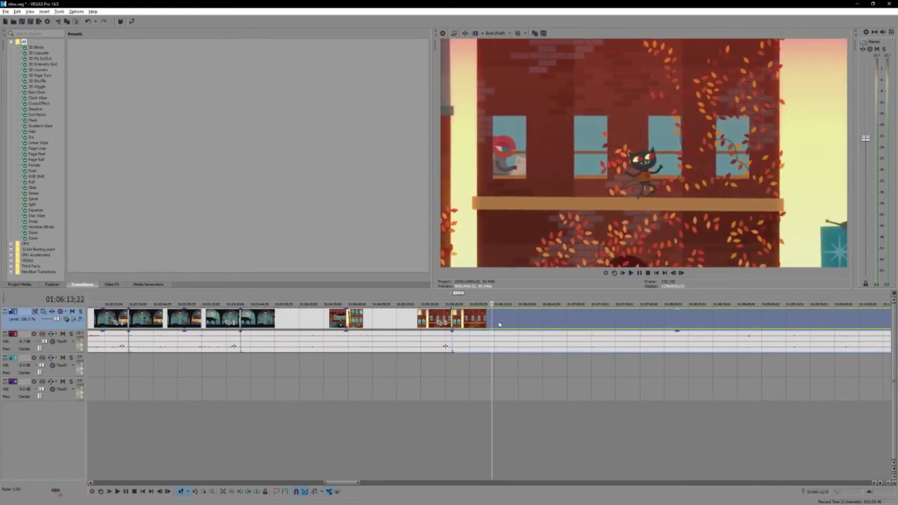
{"action": "key", "text": "Return"}
{"action": "key", "text": "s"}
Examine the footage after the window conversation and the earlier scenes, including the opening segment.
{"action": "left_click", "coordinate": [504, 323]}
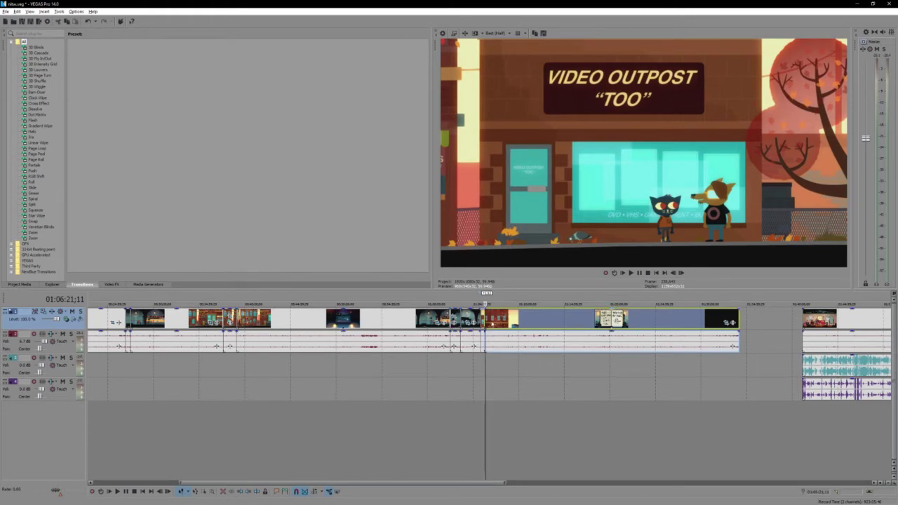
{"action": "left_click", "coordinate": [491, 323]}
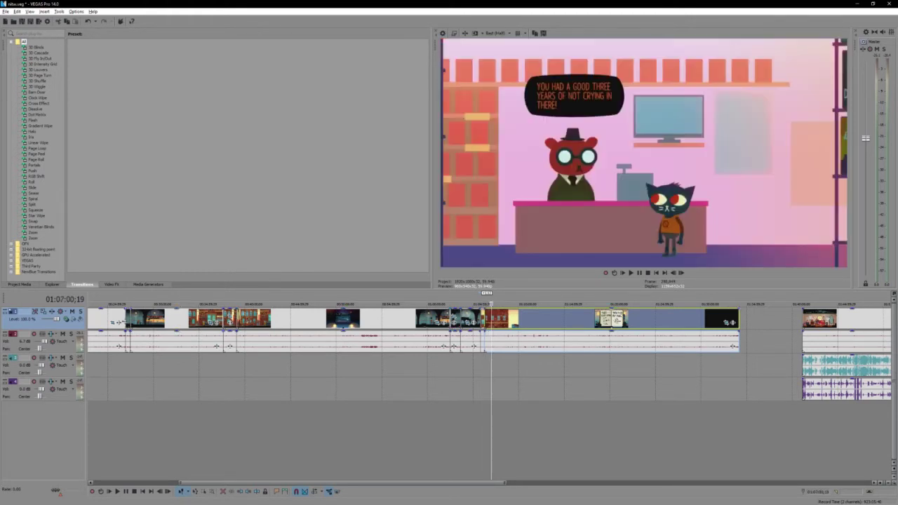
{"action": "left_click", "coordinate": [124, 321]}
{"action": "scroll", "coordinate": [397, 353], "scroll_direction": "up", "scroll_amount": 3}
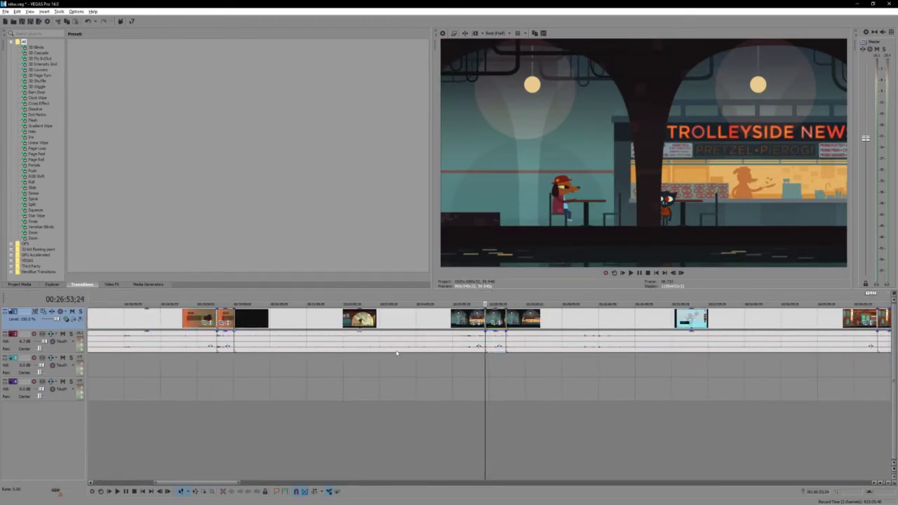
{"action": "scroll", "coordinate": [397, 353], "scroll_direction": "down", "scroll_amount": 4}
{"action": "left_click", "coordinate": [183, 322]}
{"action": "scroll", "coordinate": [184, 322], "scroll_direction": "up", "scroll_amount": 2}
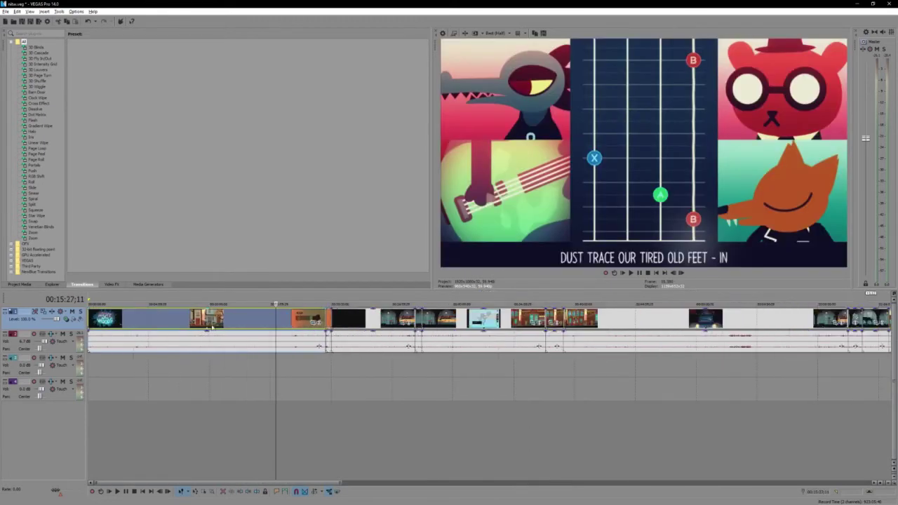
{"action": "left_click", "coordinate": [210, 324]}
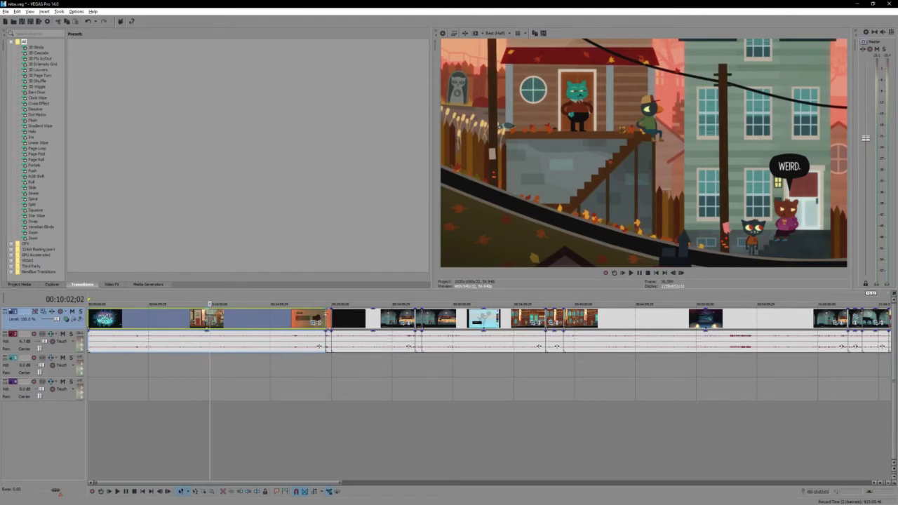
Shorten the opening segment to about five minutes and move the short orange segment after it to just before 00:10:00.
{"action": "left_click_drag", "start_coordinate": [326, 316], "coordinate": [321, 316]}
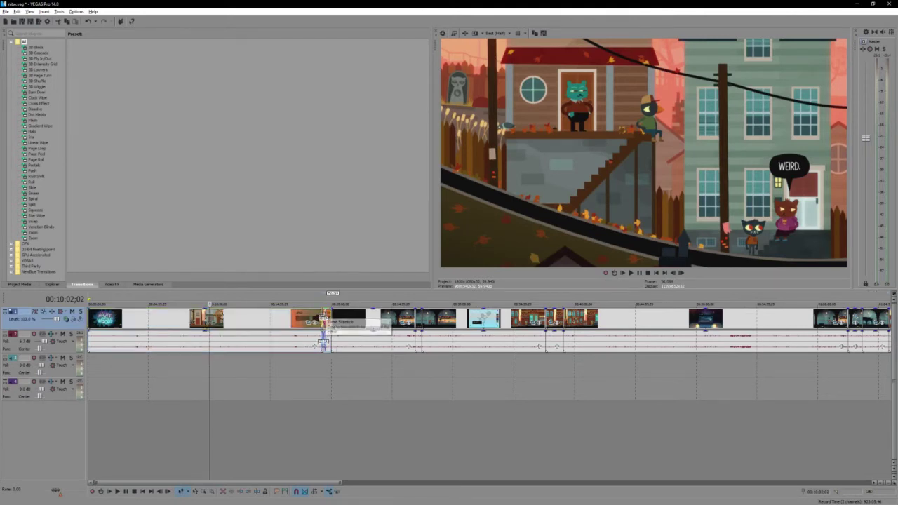
{"action": "key", "text": "ctrl+z"}
{"action": "left_click", "coordinate": [292, 321]}
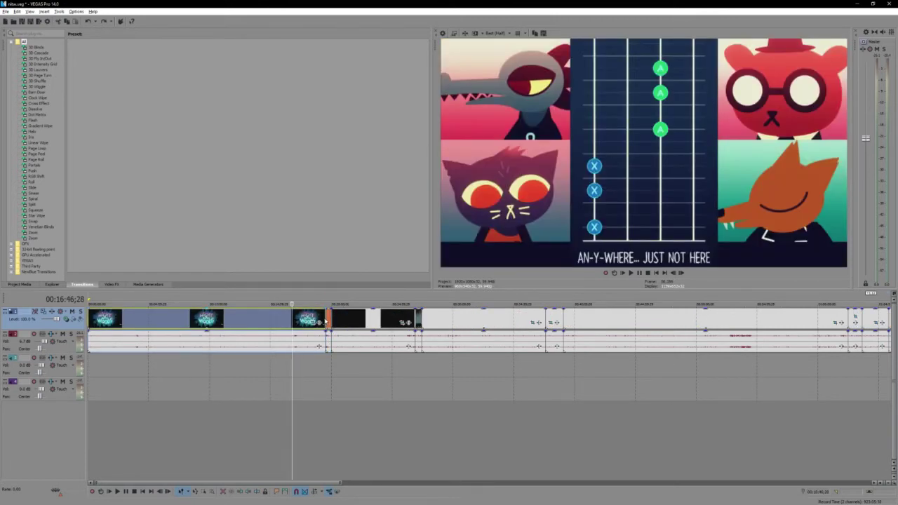
{"action": "left_click_drag", "start_coordinate": [319, 346], "coordinate": [147, 322]}
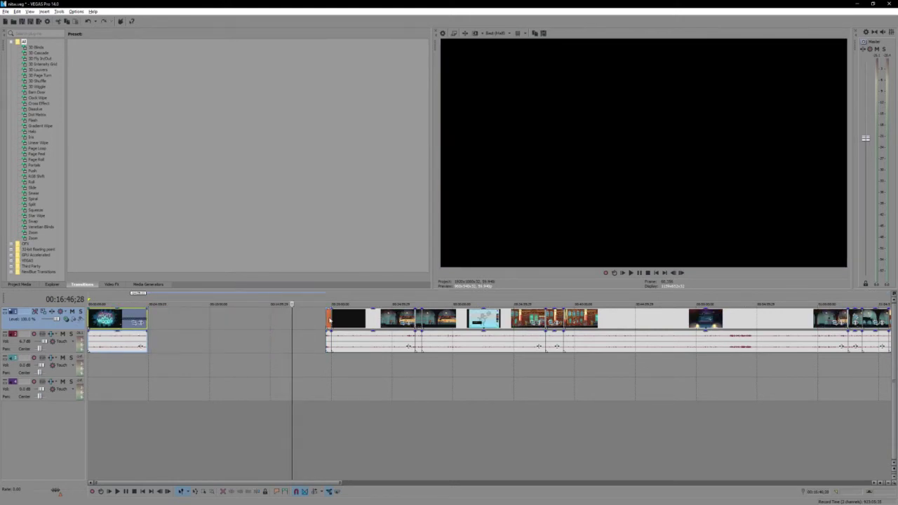
{"action": "left_click_drag", "start_coordinate": [329, 320], "coordinate": [210, 320]}
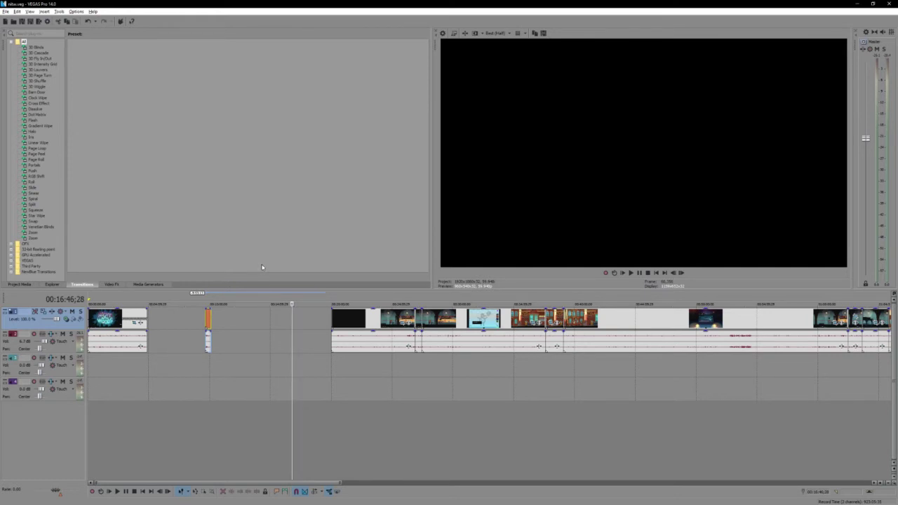
Move the third segment earlier, trimmed to end near 00:15:00, and place the short Trolleyside News segment just before 00:18:00.
{"action": "left_click_drag", "start_coordinate": [347, 322], "coordinate": [264, 322]}
{"action": "left_click_drag", "start_coordinate": [336, 320], "coordinate": [270, 320]}
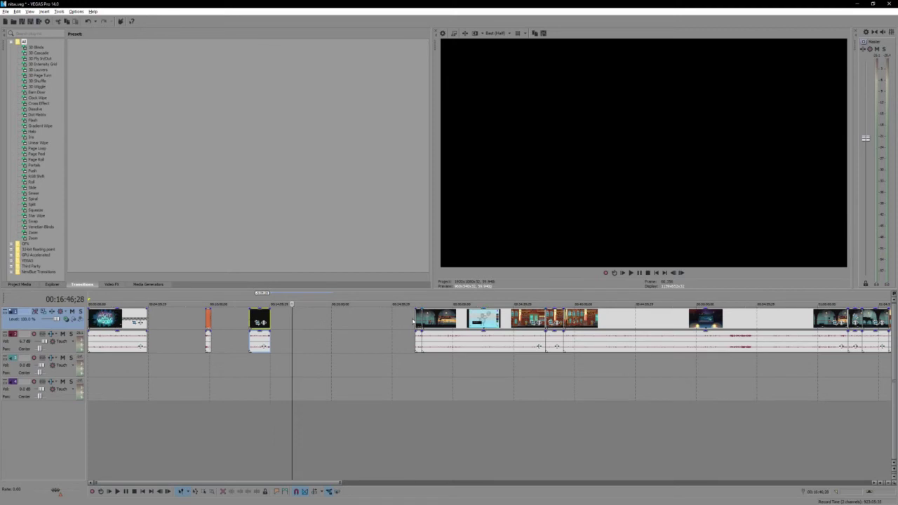
{"action": "left_click_drag", "start_coordinate": [418, 321], "coordinate": [306, 321]}
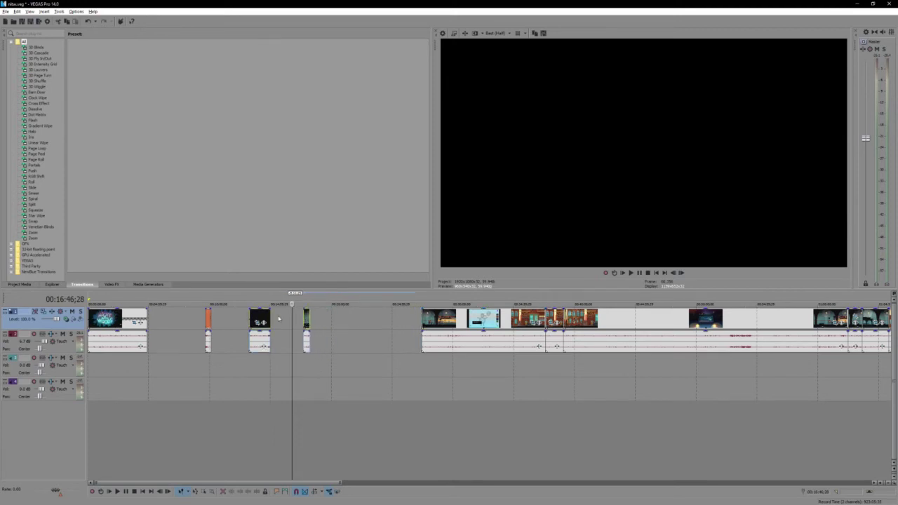
Move the segment after the short Trolleyside News one earlier, trim its end to about 00:21:40, and bring the following segment to about 00:24:00.
{"action": "left_click_drag", "start_coordinate": [452, 323], "coordinate": [352, 324]}
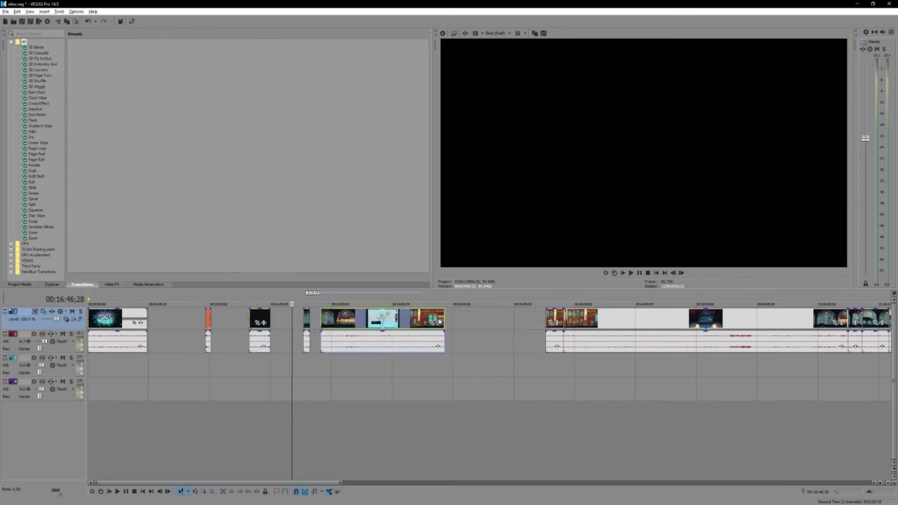
{"action": "left_click_drag", "start_coordinate": [442, 320], "coordinate": [351, 321]}
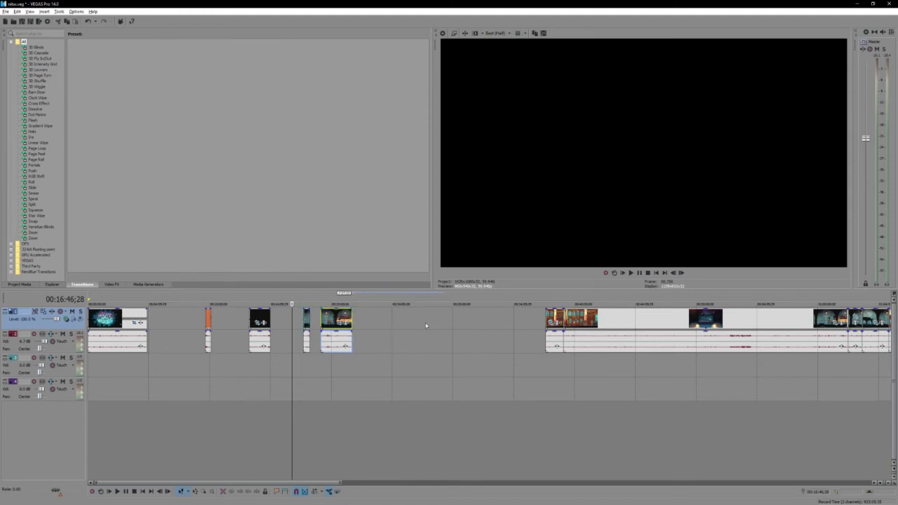
{"action": "left_click_drag", "start_coordinate": [554, 322], "coordinate": [390, 319]}
Shorten the long segment before the table conversations to about six minutes and move it to start at about 00:27:30.
{"action": "left_click_drag", "start_coordinate": [627, 321], "coordinate": [526, 321]}
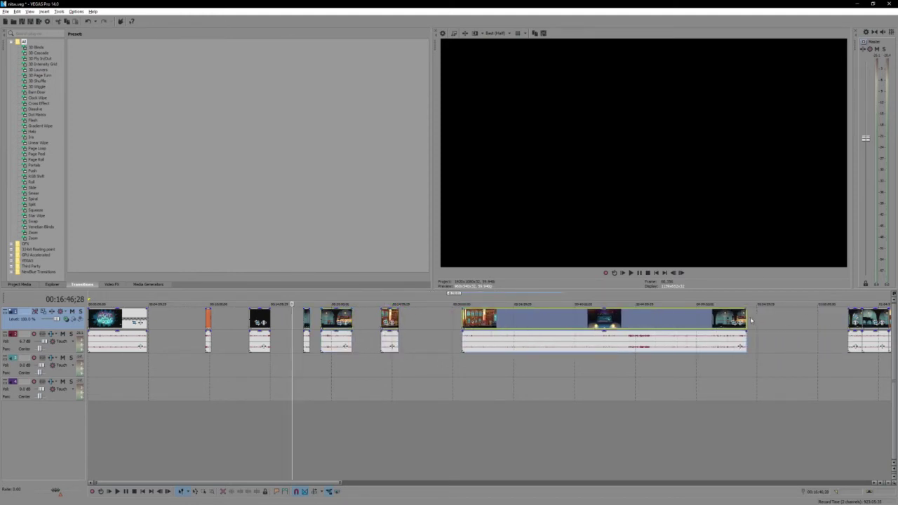
{"action": "left_click_drag", "start_coordinate": [740, 346], "coordinate": [526, 347]}
{"action": "left_click_drag", "start_coordinate": [493, 320], "coordinate": [453, 320]}
Move the two Trolleyside News table conversations and the window conversation earlier, leaving small gaps between them.
{"action": "scroll", "coordinate": [514, 334], "scroll_direction": "down", "scroll_amount": 2}
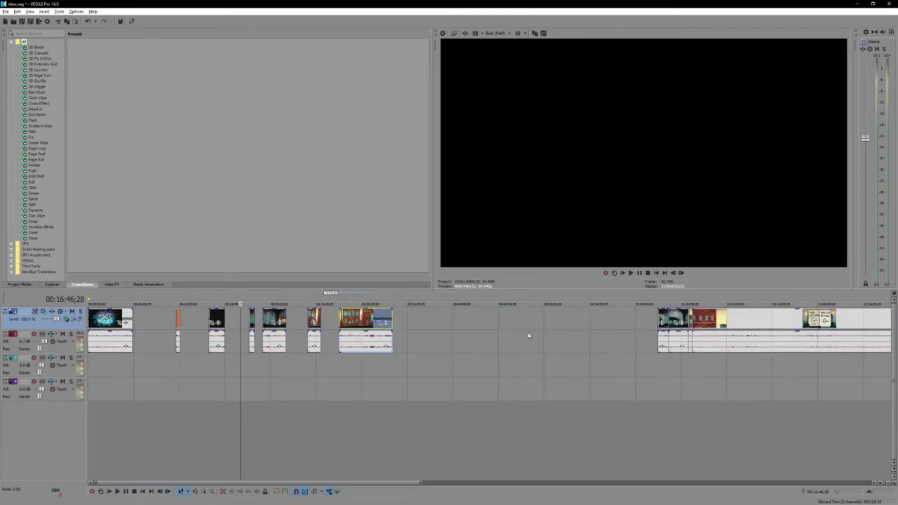
{"action": "left_click_drag", "start_coordinate": [661, 317], "coordinate": [427, 322]}
{"action": "left_click_drag", "start_coordinate": [673, 317], "coordinate": [454, 320]}
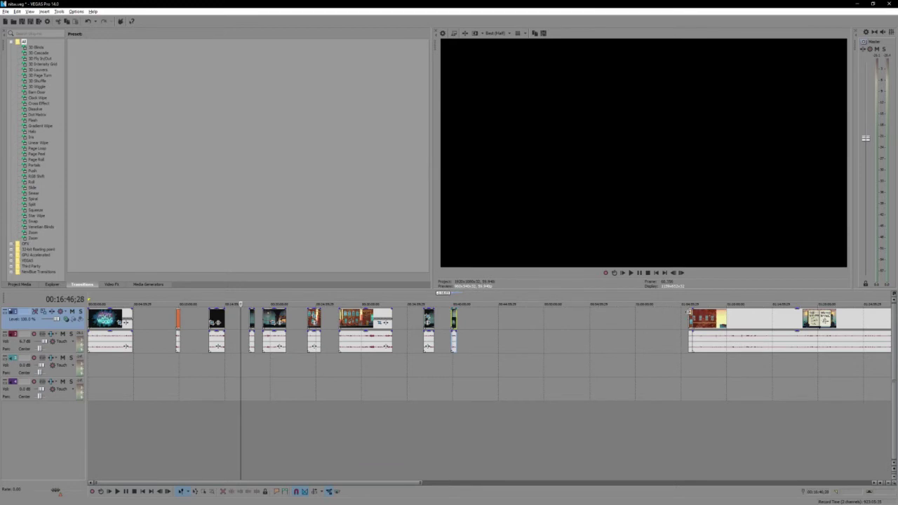
{"action": "left_click_drag", "start_coordinate": [688, 317], "coordinate": [468, 319]}
Move the first clip's last segment to start near 00:48:30, shorten it to about seven minutes, and check the spaced-out layout.
{"action": "left_click_drag", "start_coordinate": [760, 319], "coordinate": [425, 317]}
{"action": "scroll", "coordinate": [609, 325], "scroll_direction": "down", "scroll_amount": 1}
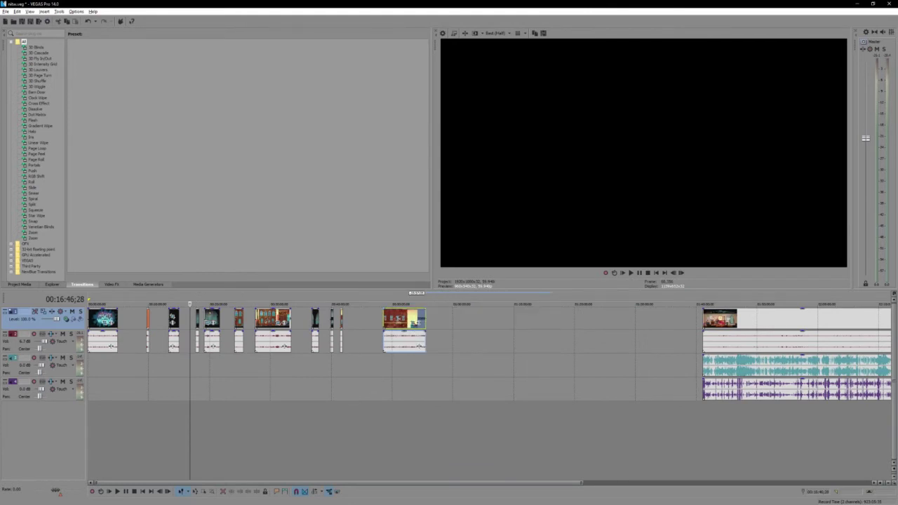
{"action": "left_click", "coordinate": [387, 321]}
{"action": "scroll", "coordinate": [413, 324], "scroll_direction": "up", "scroll_amount": 3}
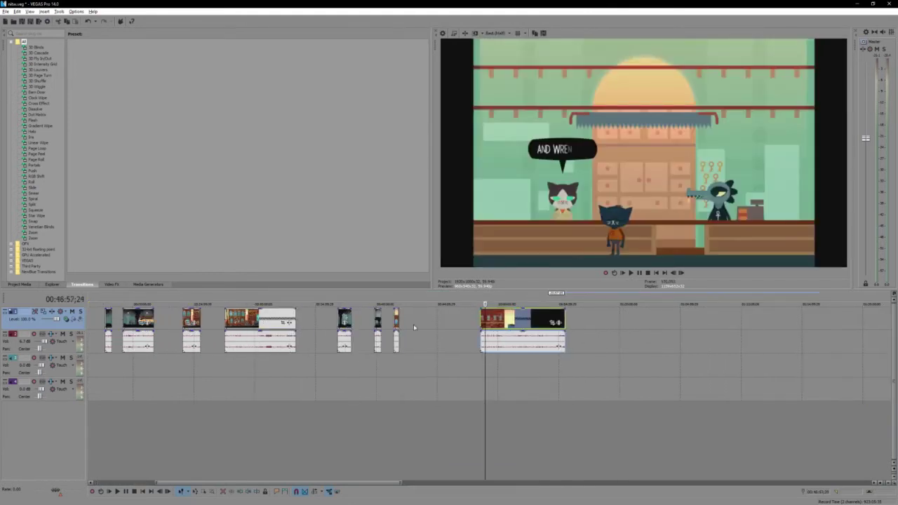
{"action": "scroll", "coordinate": [278, 335], "scroll_direction": "down", "scroll_amount": 2}
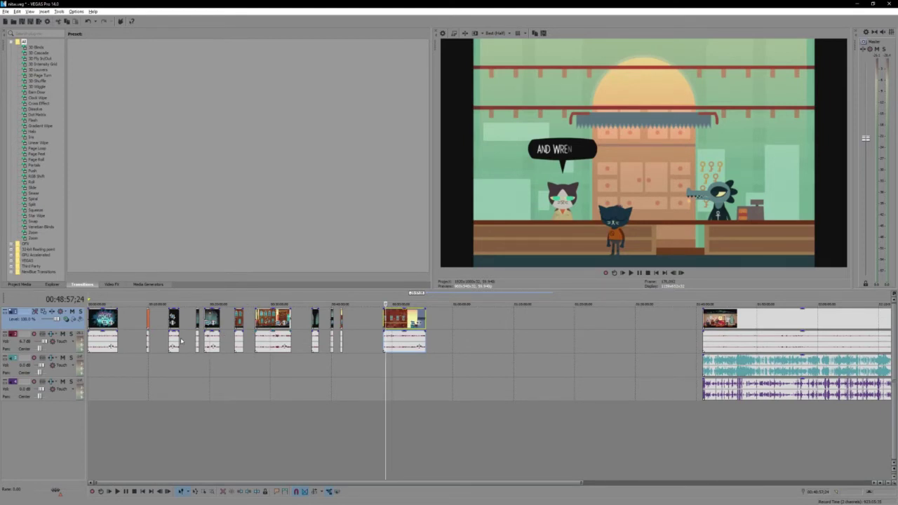
{"action": "scroll", "coordinate": [112, 344], "scroll_direction": "up", "scroll_amount": 2}
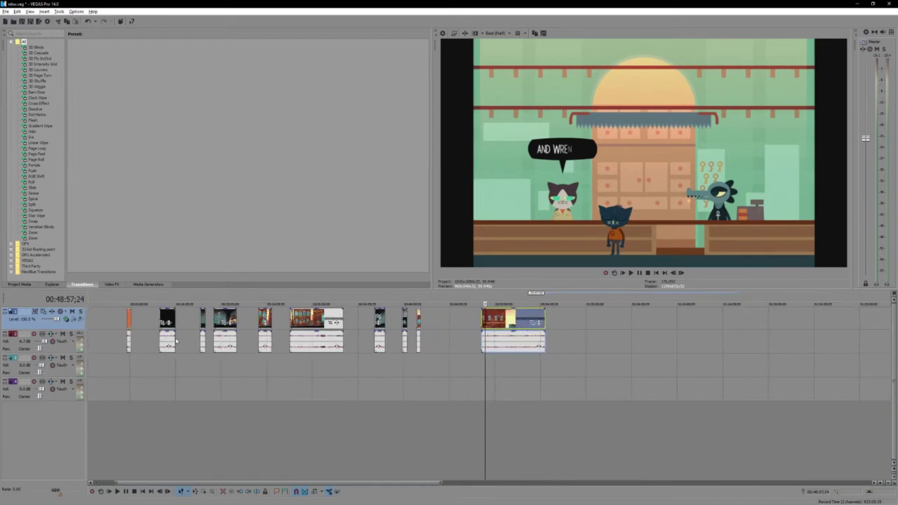
Play the short orange-background segment near 00:09:39 and examine it within the overall segment layout.
{"action": "scroll", "coordinate": [112, 344], "scroll_direction": "down", "scroll_amount": 2}
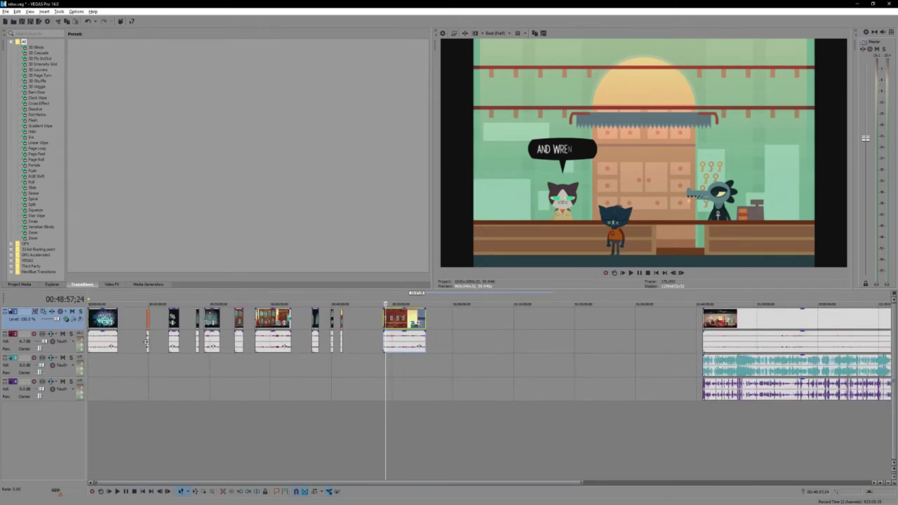
{"action": "left_click", "coordinate": [146, 341]}
{"action": "scroll", "coordinate": [251, 334], "scroll_direction": "up", "scroll_amount": 4}
{"action": "scroll", "coordinate": [370, 314], "scroll_direction": "up", "scroll_amount": 4}
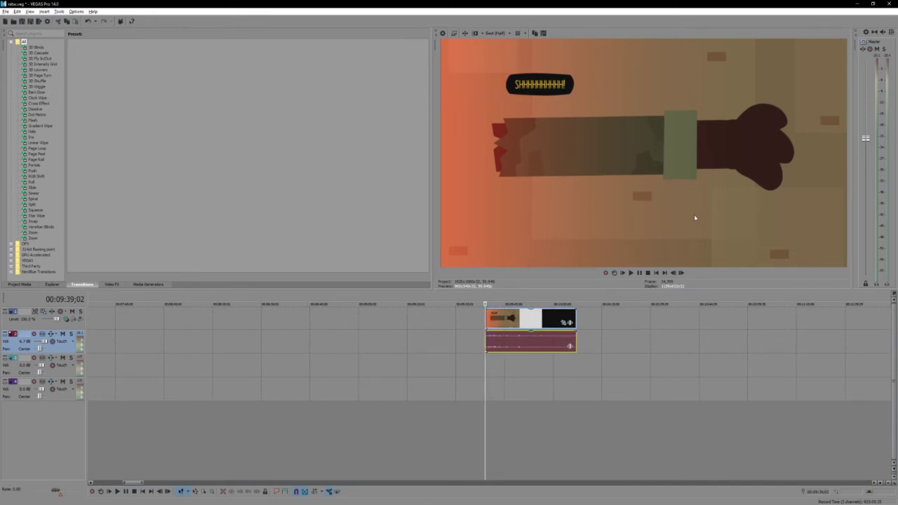
{"action": "key", "text": "space"}
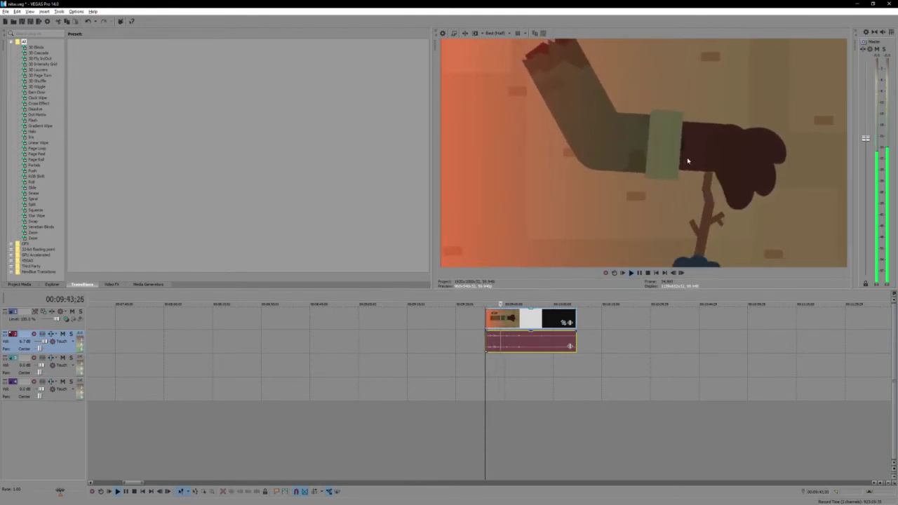
{"action": "key", "text": "Return"}
{"action": "scroll", "coordinate": [563, 381], "scroll_direction": "down", "scroll_amount": 5}
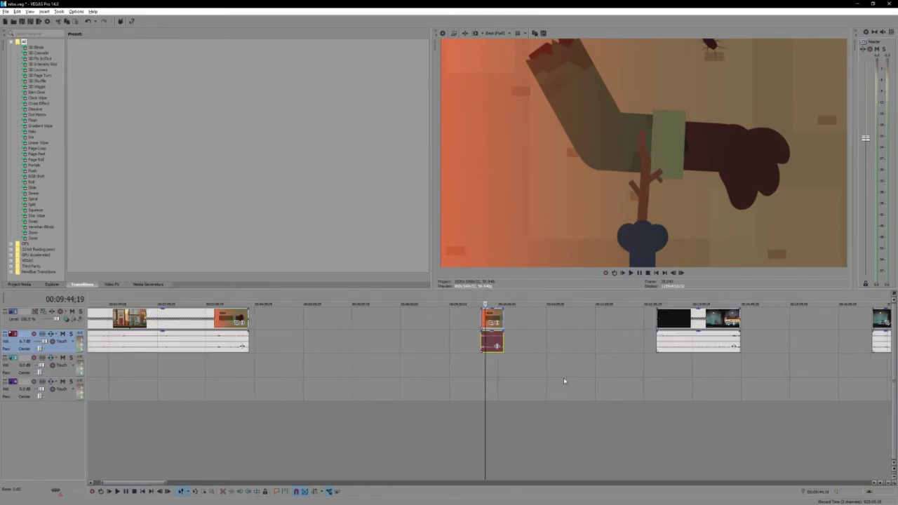
{"action": "scroll", "coordinate": [563, 381], "scroll_direction": "down", "scroll_amount": 3}
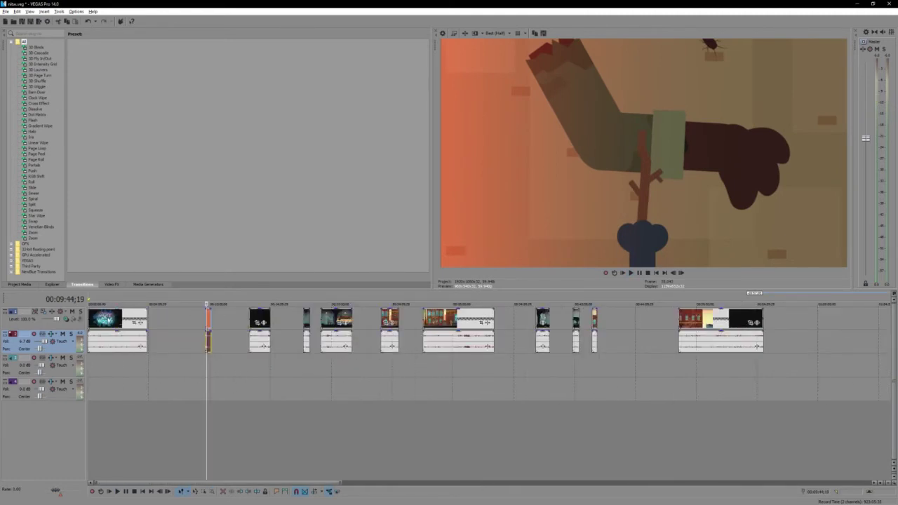
Preview the opening Night in the Woods title segment from its beginning.
{"action": "double_click", "coordinate": [111, 319]}
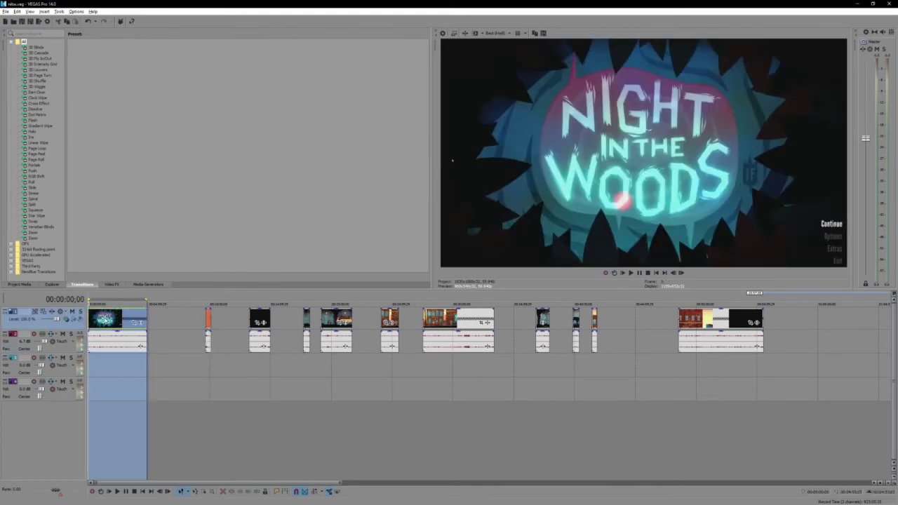
{"action": "left_click", "coordinate": [94, 319]}
{"action": "left_click_drag", "start_coordinate": [88, 318], "coordinate": [89, 317]}
{"action": "left_click", "coordinate": [89, 317]}
{"action": "scroll", "coordinate": [113, 325], "scroll_direction": "up", "scroll_amount": 4}
{"action": "key", "text": "space"}
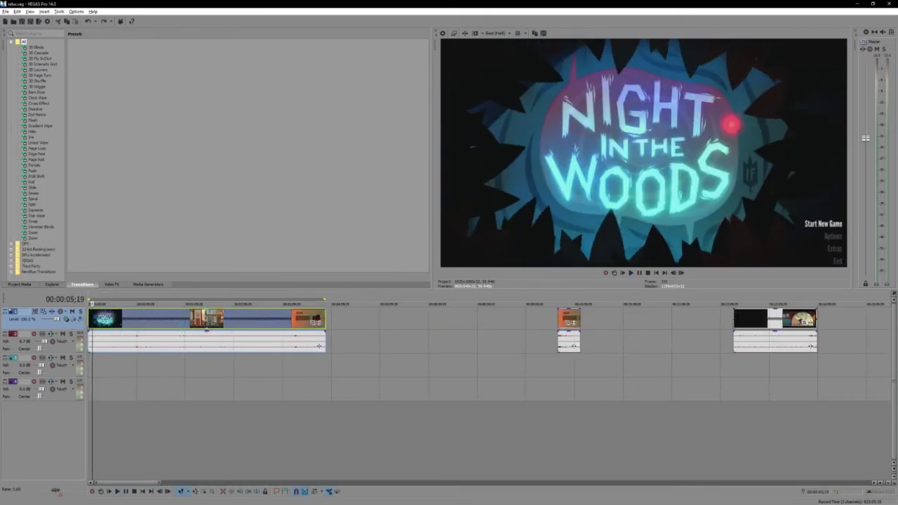
Set the loop region to the whole first segment and render only that region with the YouTube 1080 60fps MP4 template.
{"action": "double_click", "coordinate": [258, 319]}
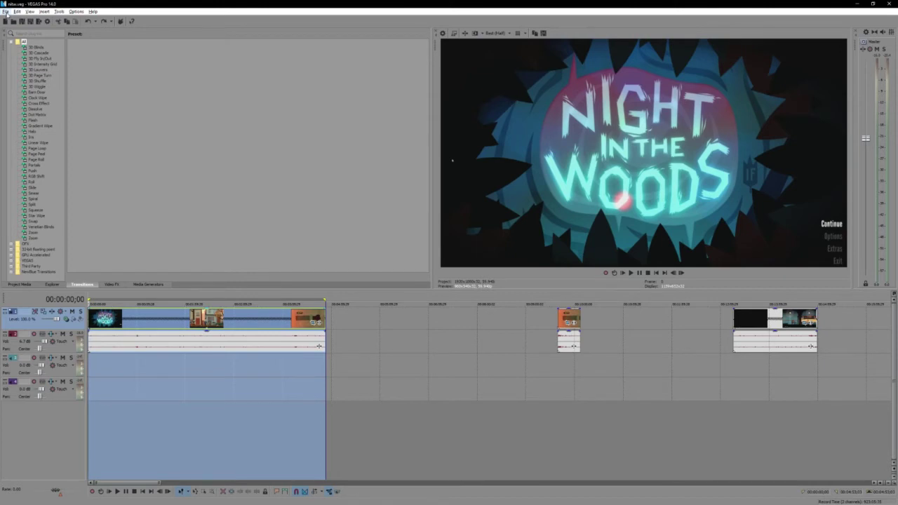
{"action": "left_click", "coordinate": [5, 11]}
{"action": "left_click", "coordinate": [28, 71]}
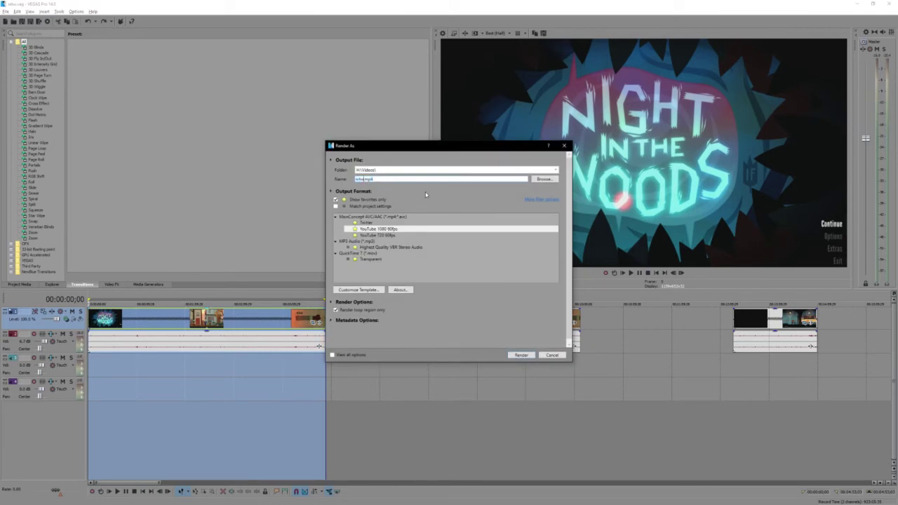
{"action": "key", "text": "Return"}
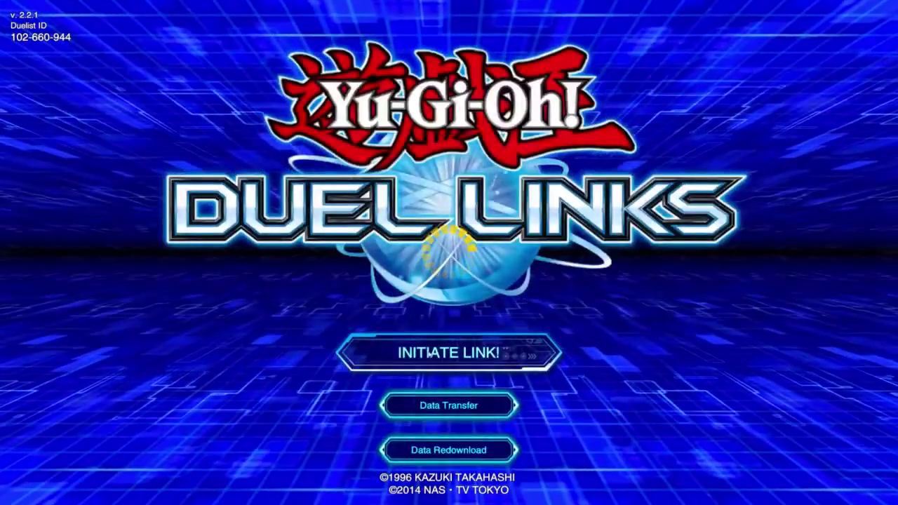
Switch to Yu-Gi-Oh! Duel Links, initiate the link, download the pending data, and start the game.
{"action": "left_click", "coordinate": [429, 353]}
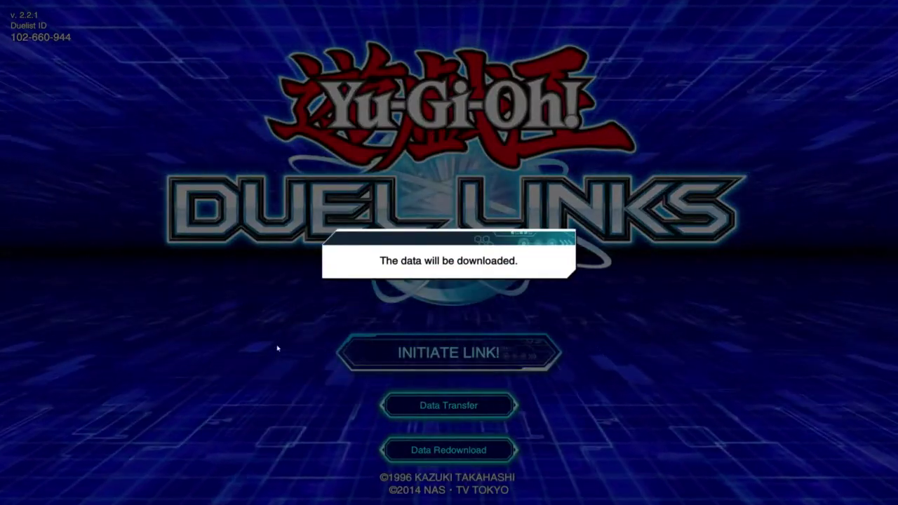
{"action": "left_click", "coordinate": [277, 347]}
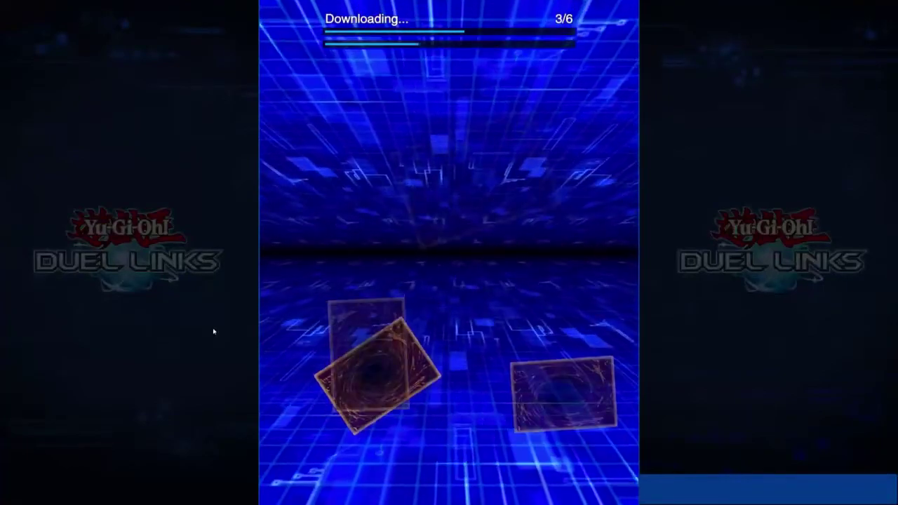
{"action": "left_click", "coordinate": [357, 238]}
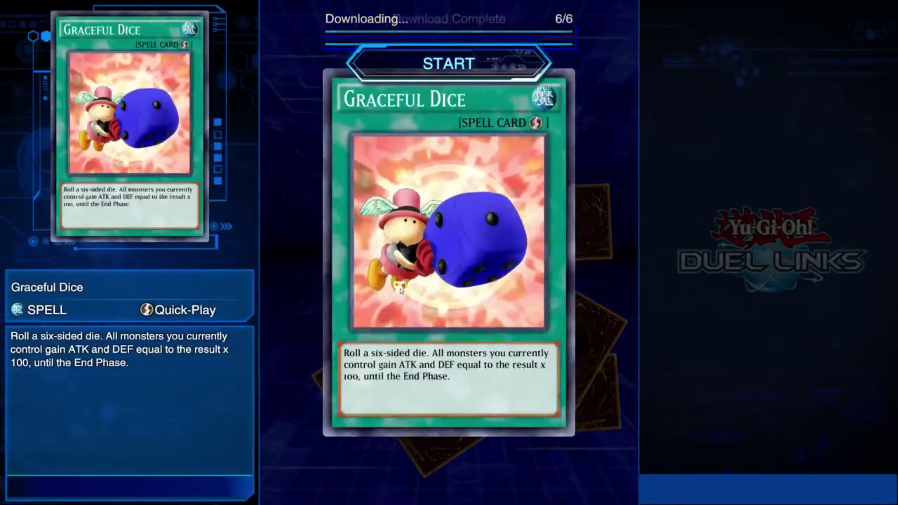
{"action": "left_click", "coordinate": [459, 70]}
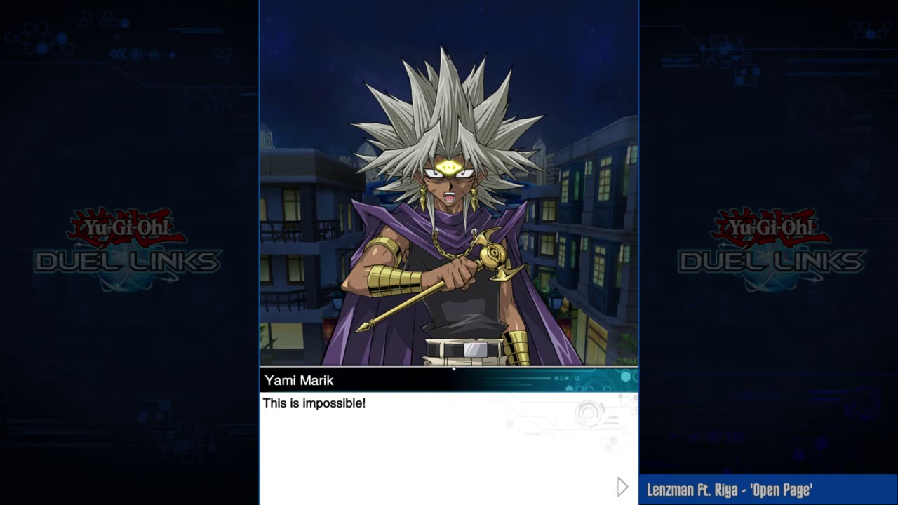
Advance through Yami Marik's farewell dialogue and dismiss the notices about the ended event to reach the PvP Arena.
{"action": "left_click", "coordinate": [602, 339]}
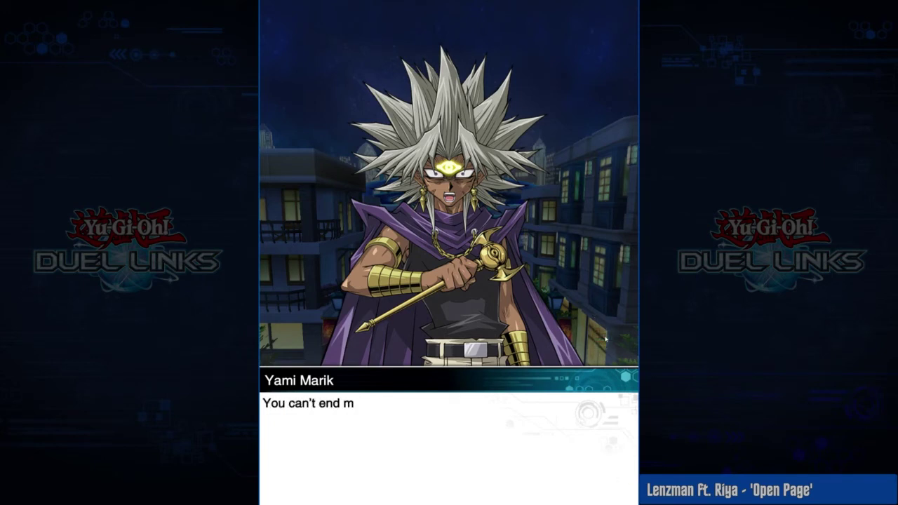
{"action": "left_click", "coordinate": [605, 339]}
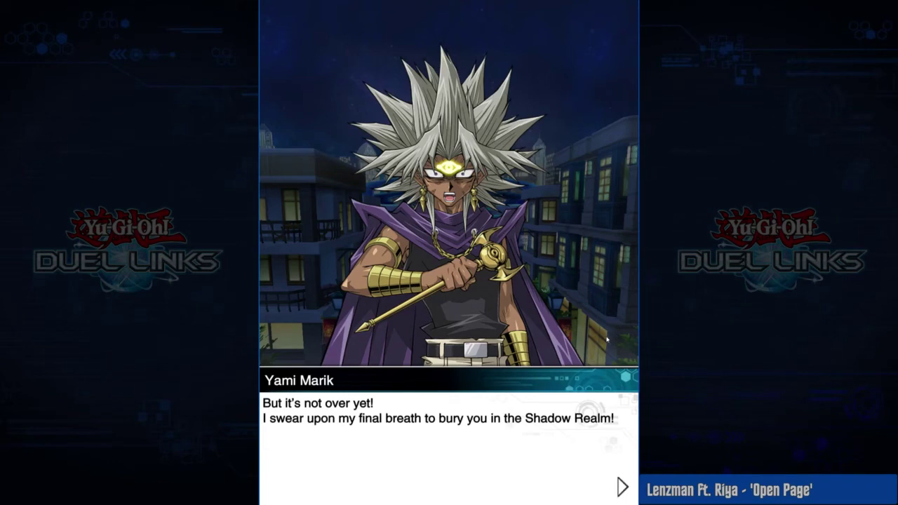
{"action": "left_click", "coordinate": [607, 340]}
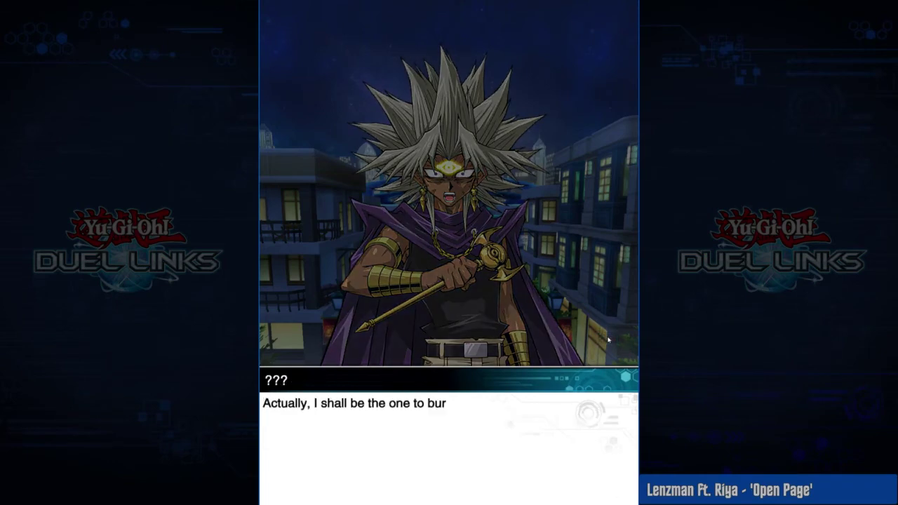
{"action": "left_click", "coordinate": [608, 340]}
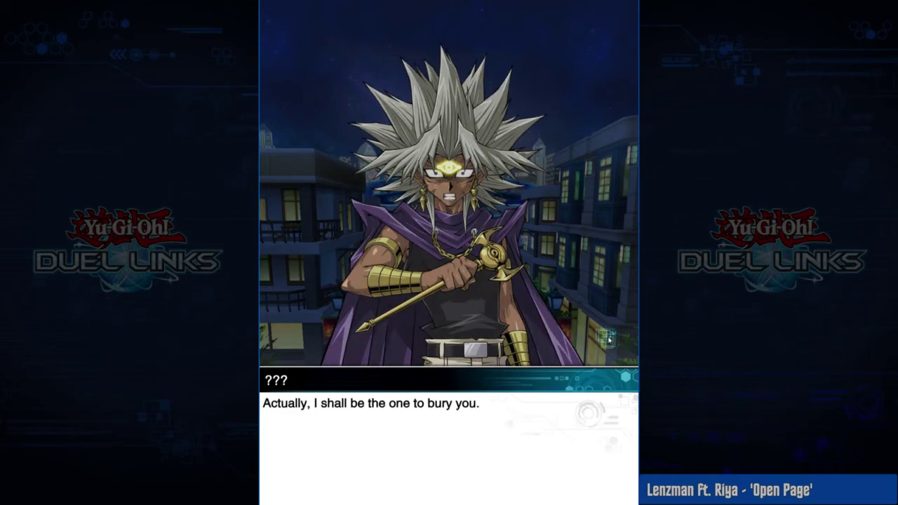
{"action": "left_click", "coordinate": [610, 341]}
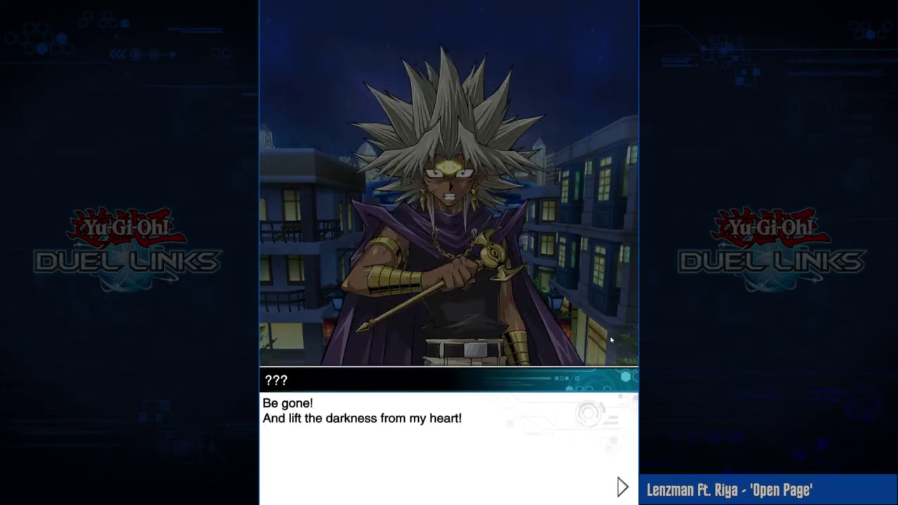
{"action": "left_click", "coordinate": [610, 340]}
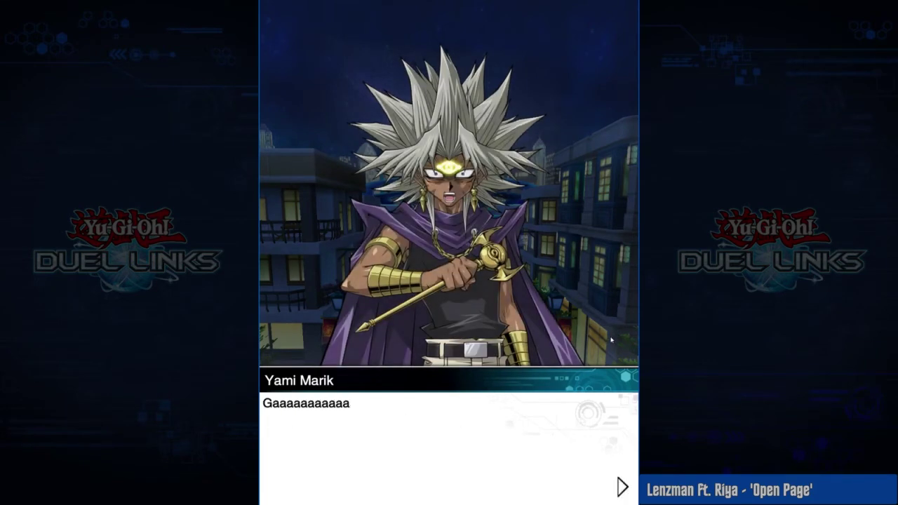
{"action": "left_click", "coordinate": [610, 340]}
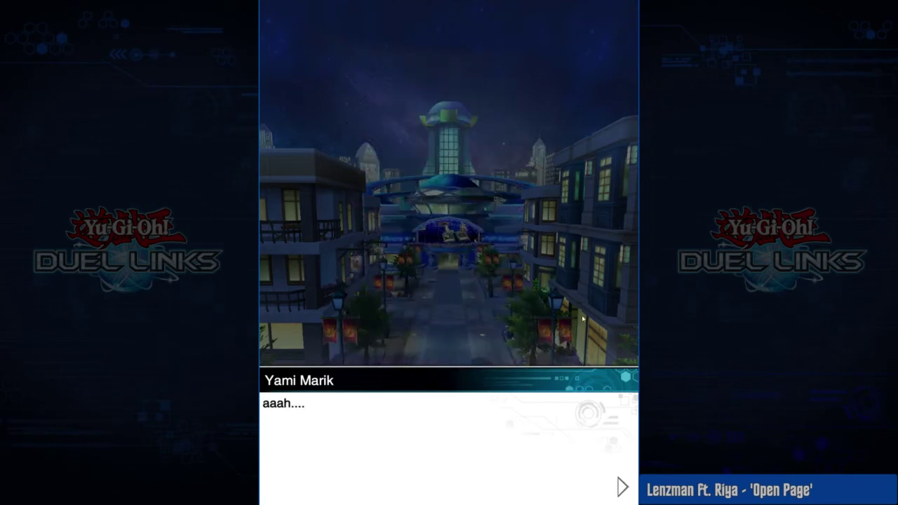
{"action": "left_click", "coordinate": [589, 313]}
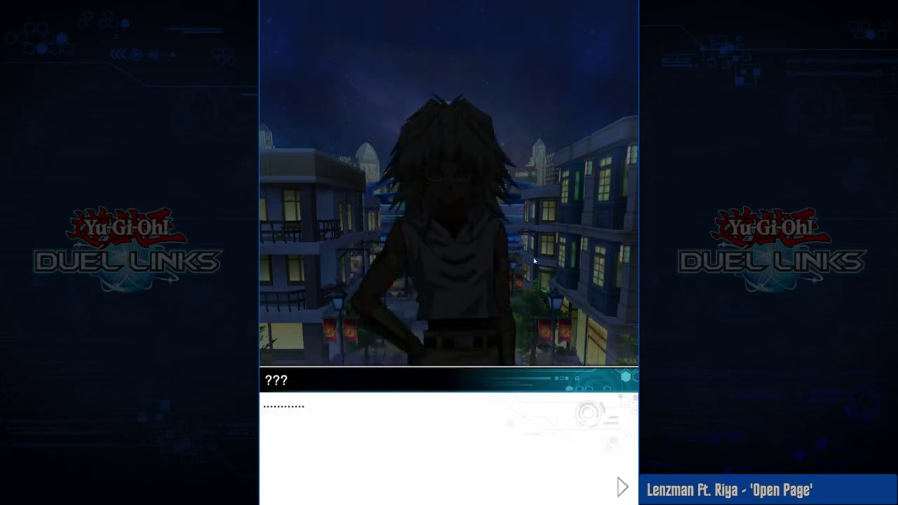
{"action": "left_click", "coordinate": [621, 273]}
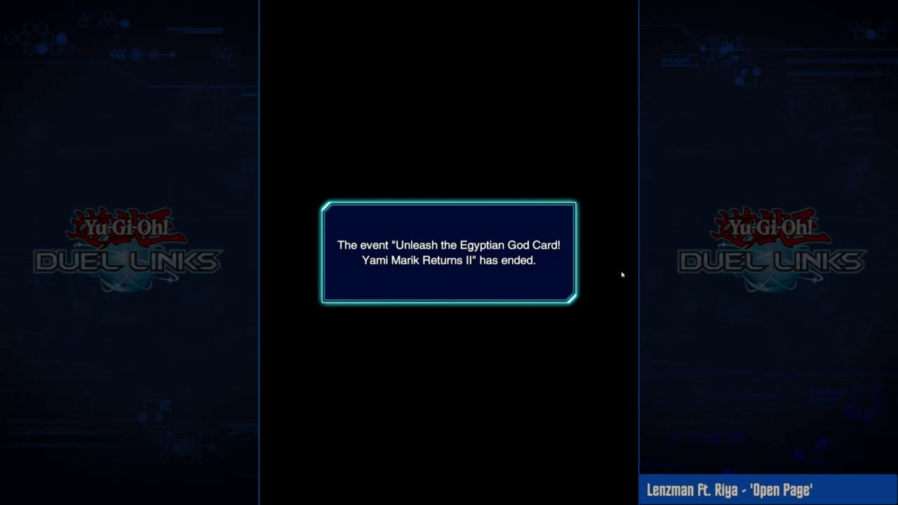
{"action": "left_click", "coordinate": [621, 274]}
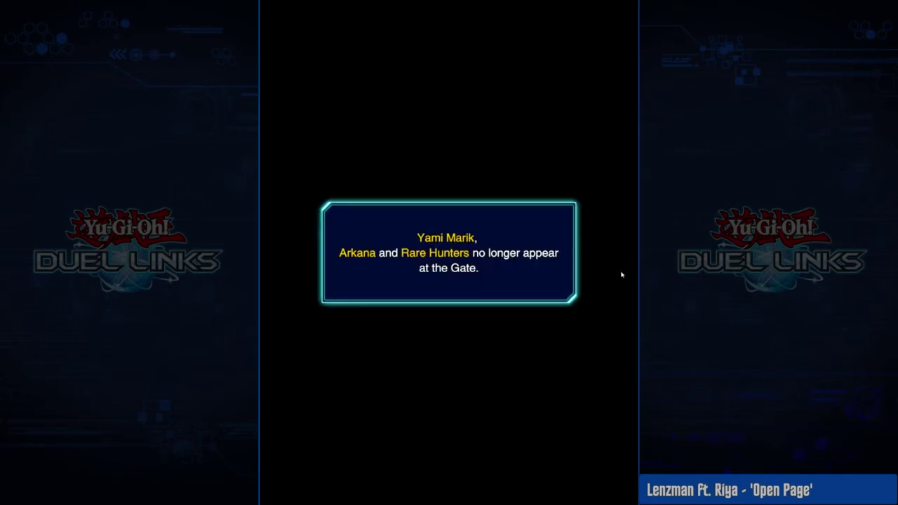
{"action": "left_click", "coordinate": [621, 274]}
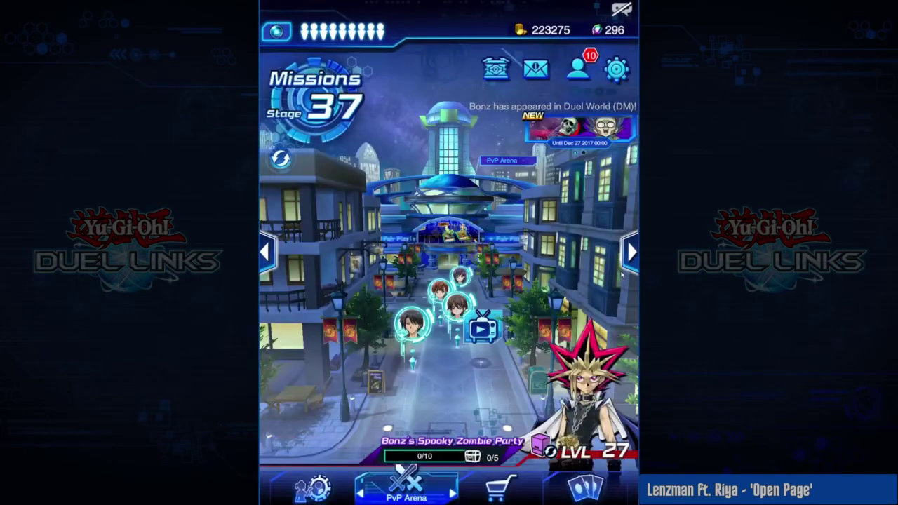
Advance through Bella's dialogue as she encounters the shadowy figure in the event's opening scene.
{"action": "left_click", "coordinate": [474, 238]}
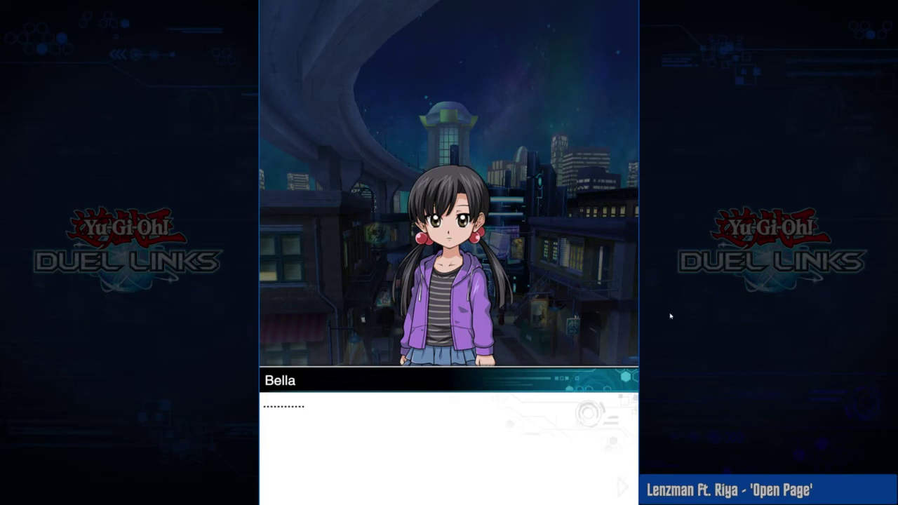
{"action": "left_click", "coordinate": [597, 339]}
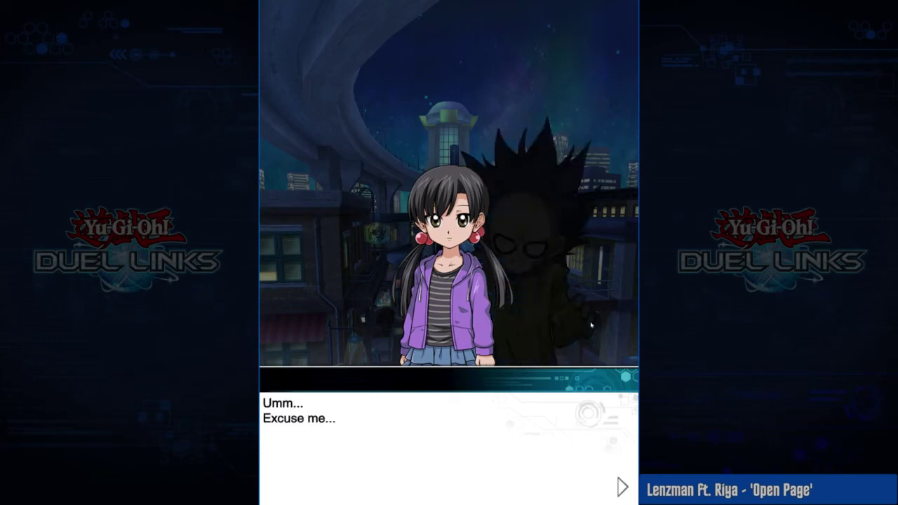
{"action": "left_click", "coordinate": [578, 276]}
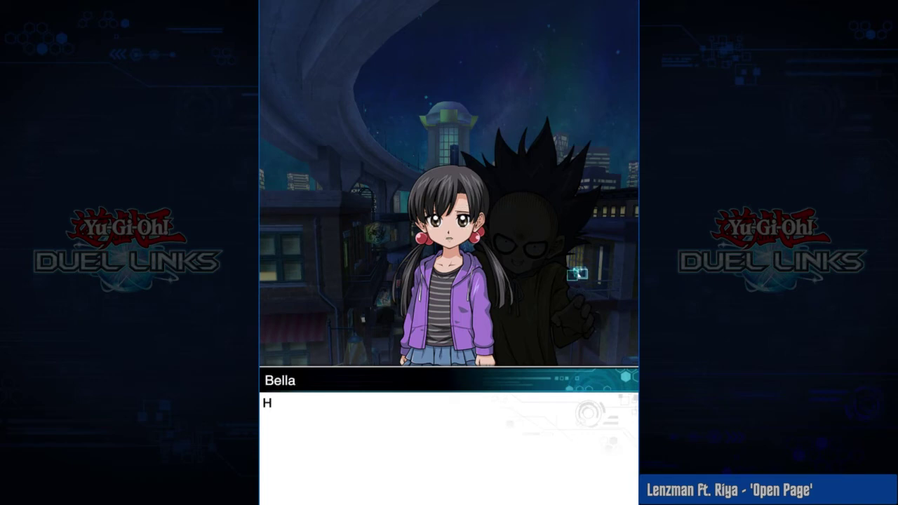
{"action": "left_click", "coordinate": [565, 331]}
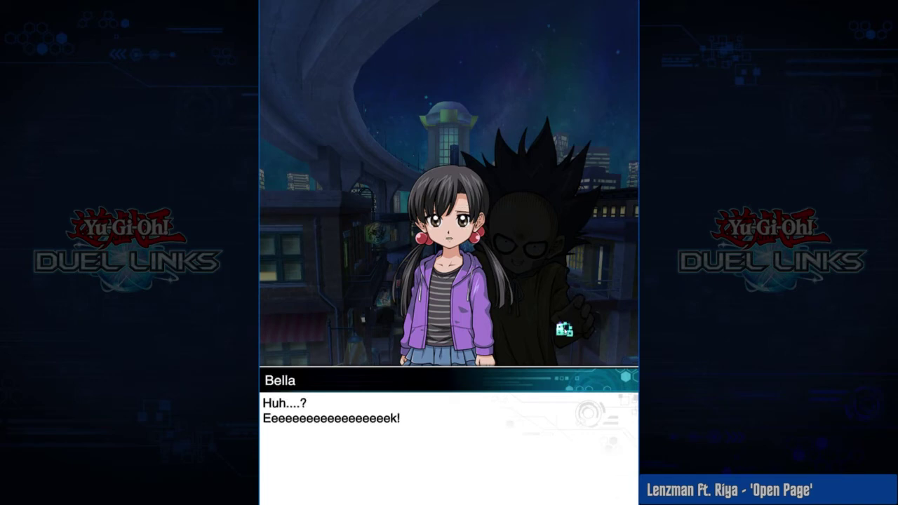
{"action": "left_click", "coordinate": [593, 317]}
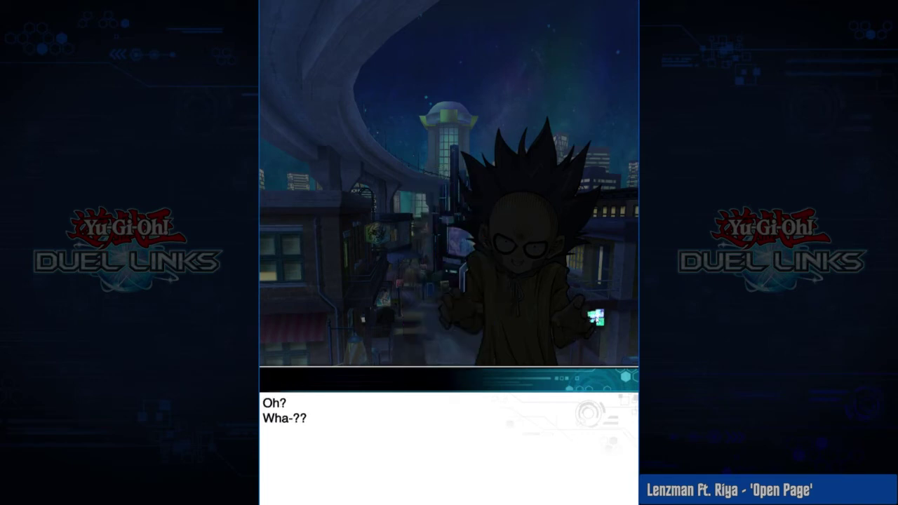
Advance through Bonz's dialogue about the dropped card and dismiss the Spooky Bonz notice to reach the event details.
{"action": "left_click", "coordinate": [594, 318]}
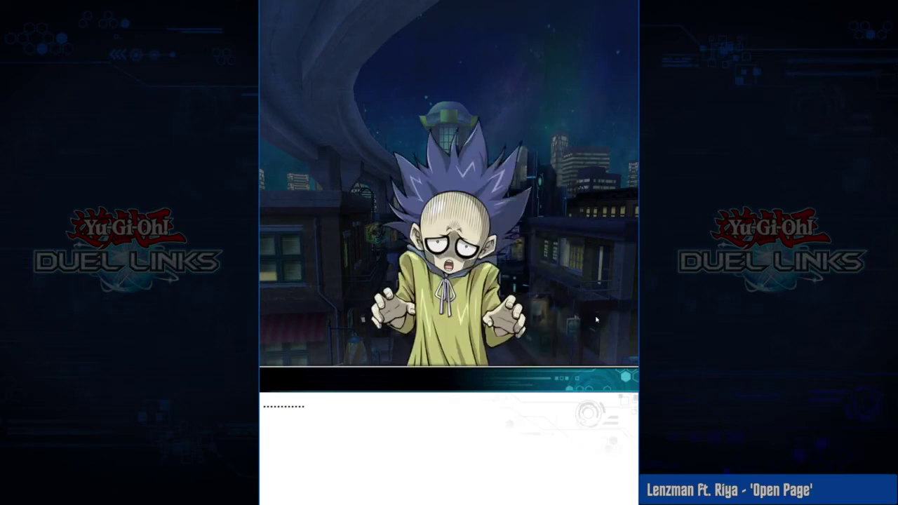
{"action": "left_click", "coordinate": [596, 320]}
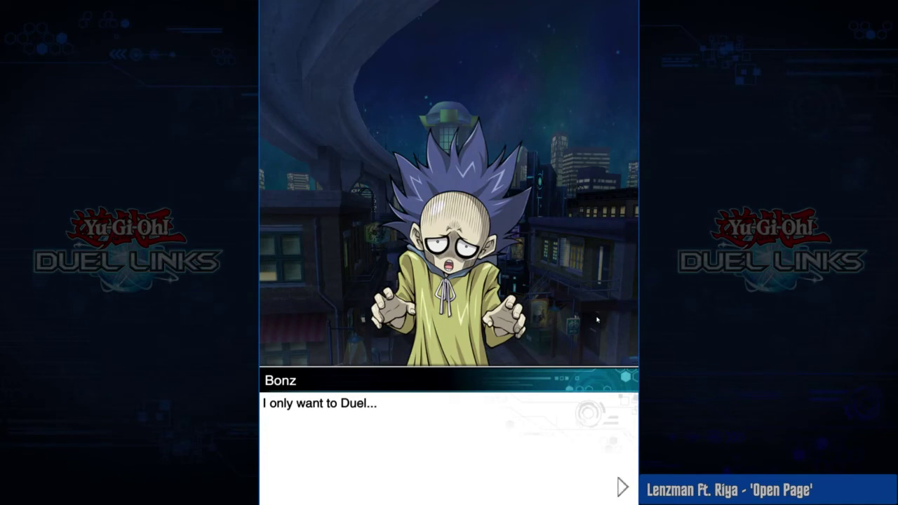
{"action": "left_click", "coordinate": [597, 319]}
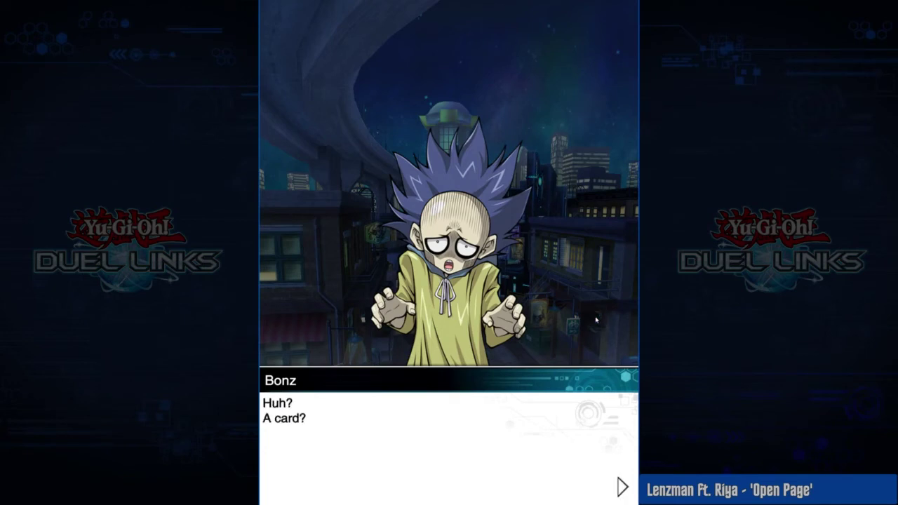
{"action": "left_click", "coordinate": [596, 319]}
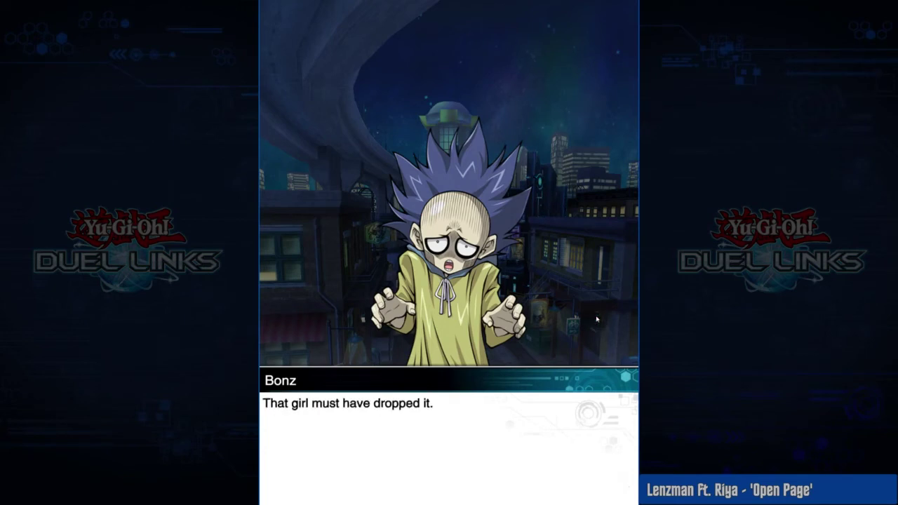
{"action": "left_click", "coordinate": [596, 320]}
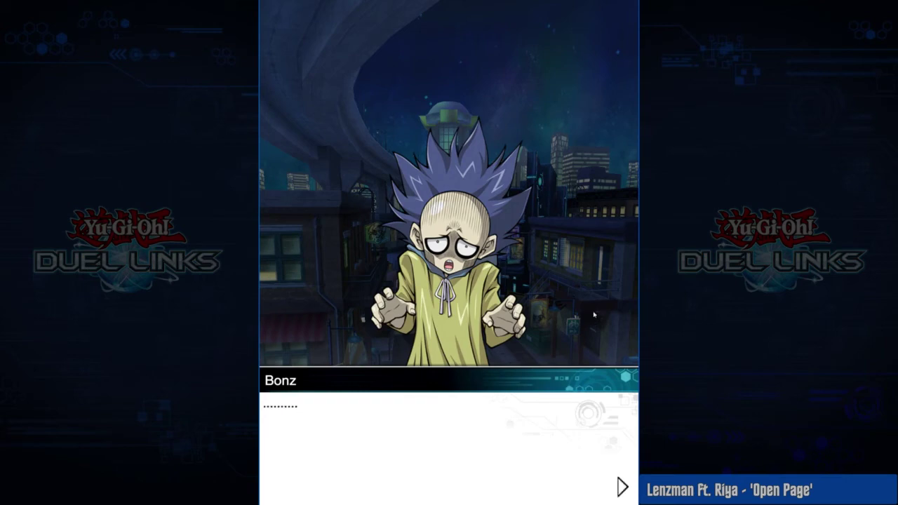
{"action": "left_click", "coordinate": [593, 315]}
{"action": "left_click", "coordinate": [608, 339]}
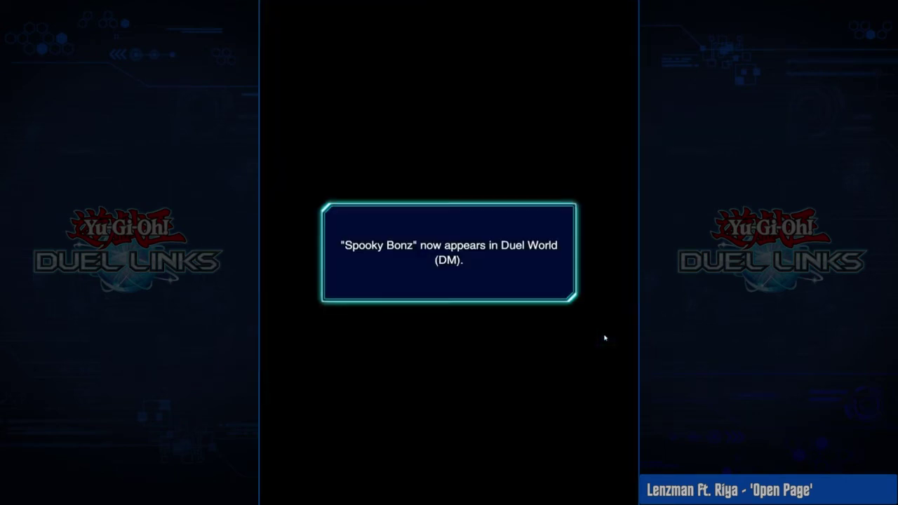
{"action": "left_click", "coordinate": [595, 363]}
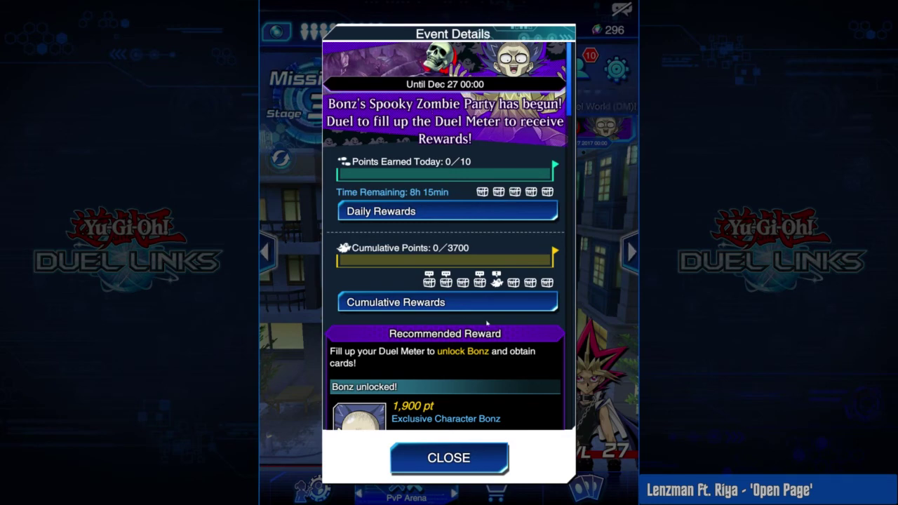
Examine the rewards, featured cards and rules of Bonz's Spooky Zombie Party, then close the event details and notifications.
{"action": "scroll", "coordinate": [476, 303], "scroll_direction": "down", "scroll_amount": 5}
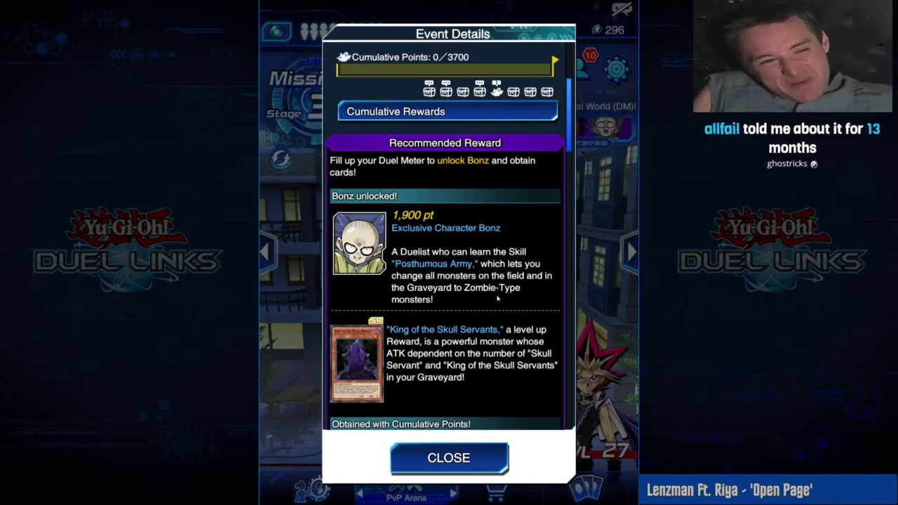
{"action": "left_click_drag", "start_coordinate": [498, 299], "coordinate": [481, 261]}
{"action": "left_click_drag", "start_coordinate": [498, 327], "coordinate": [468, 246]}
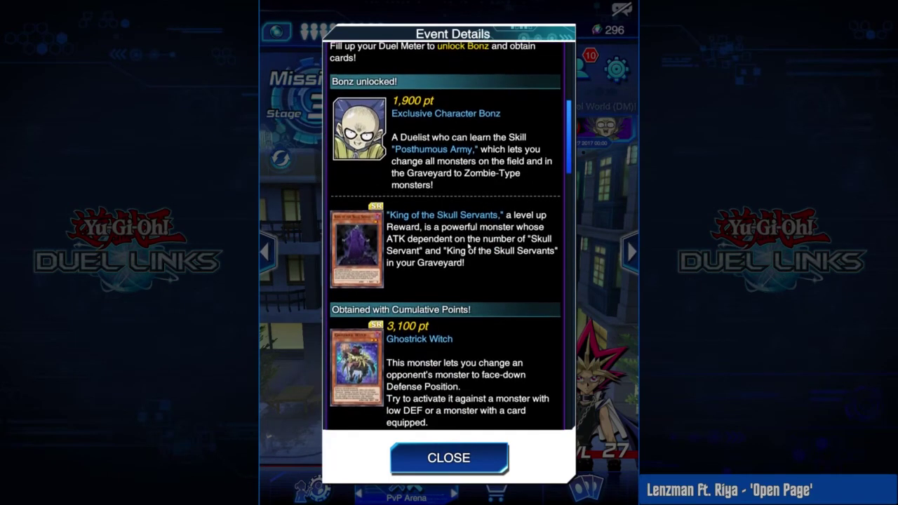
{"action": "left_click_drag", "start_coordinate": [479, 277], "coordinate": [483, 253]}
{"action": "left_click_drag", "start_coordinate": [498, 345], "coordinate": [494, 282]}
{"action": "left_click_drag", "start_coordinate": [479, 312], "coordinate": [476, 284]}
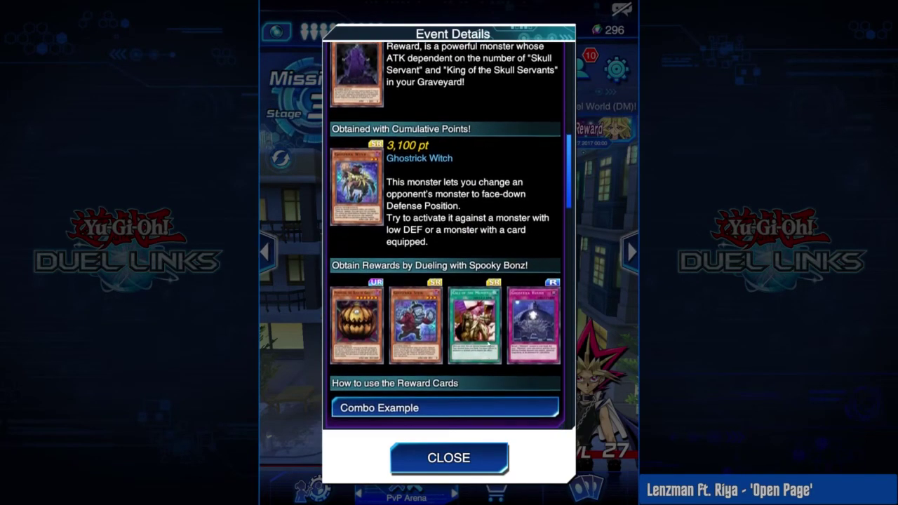
{"action": "scroll", "coordinate": [478, 252], "scroll_direction": "down", "scroll_amount": 3}
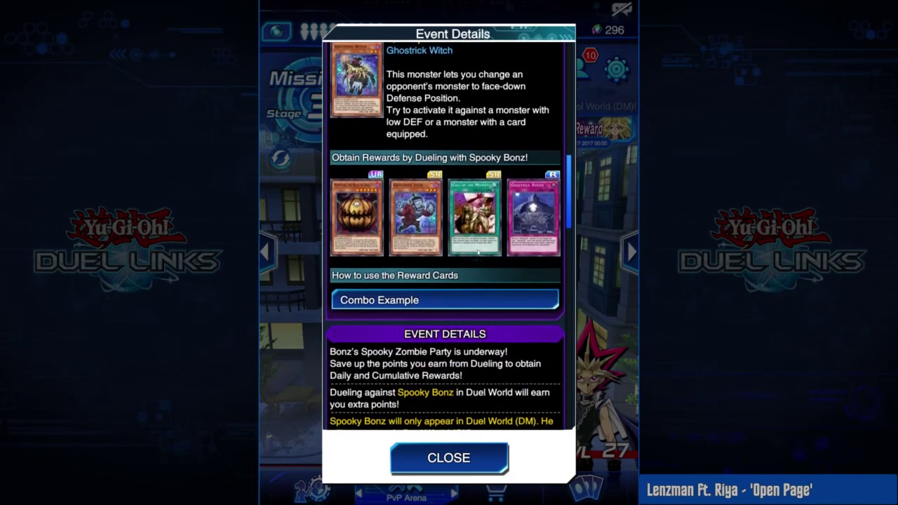
{"action": "scroll", "coordinate": [477, 252], "scroll_direction": "down", "scroll_amount": 5}
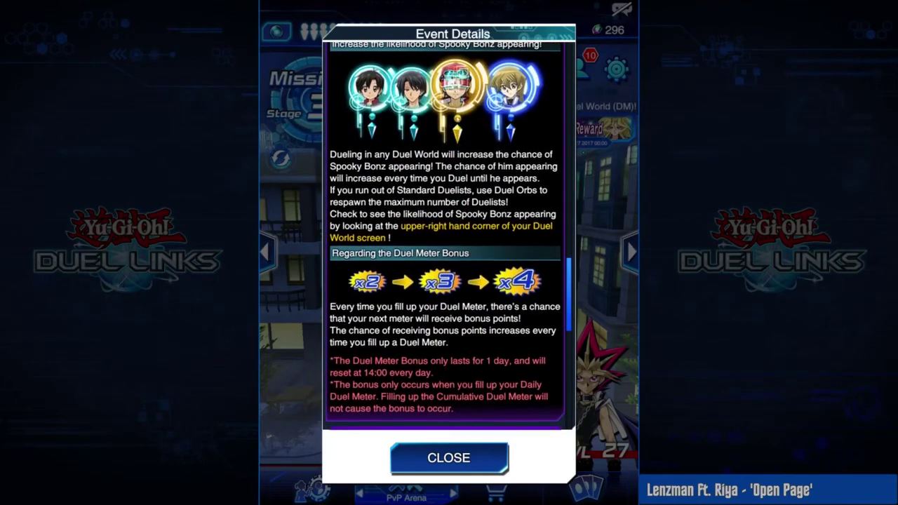
{"action": "scroll", "coordinate": [446, 340], "scroll_direction": "up", "scroll_amount": 10}
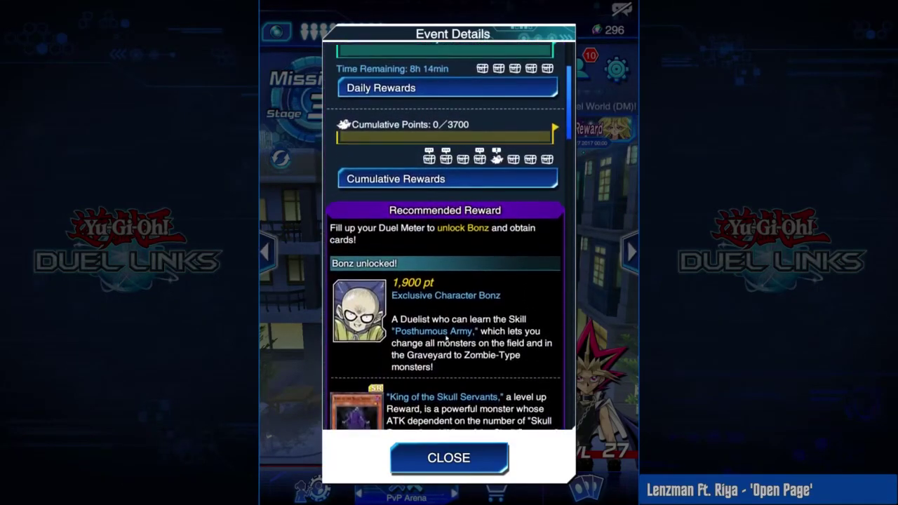
{"action": "scroll", "coordinate": [446, 340], "scroll_direction": "up", "scroll_amount": 2}
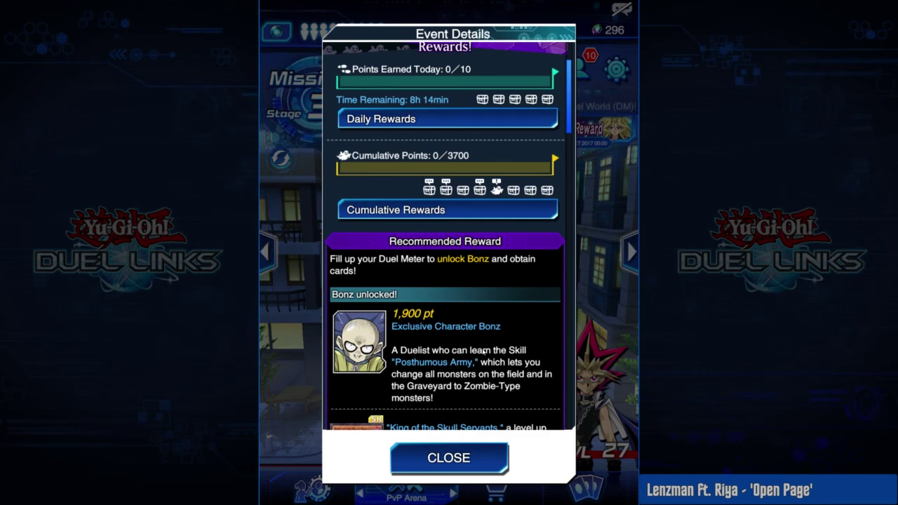
{"action": "left_click", "coordinate": [452, 457]}
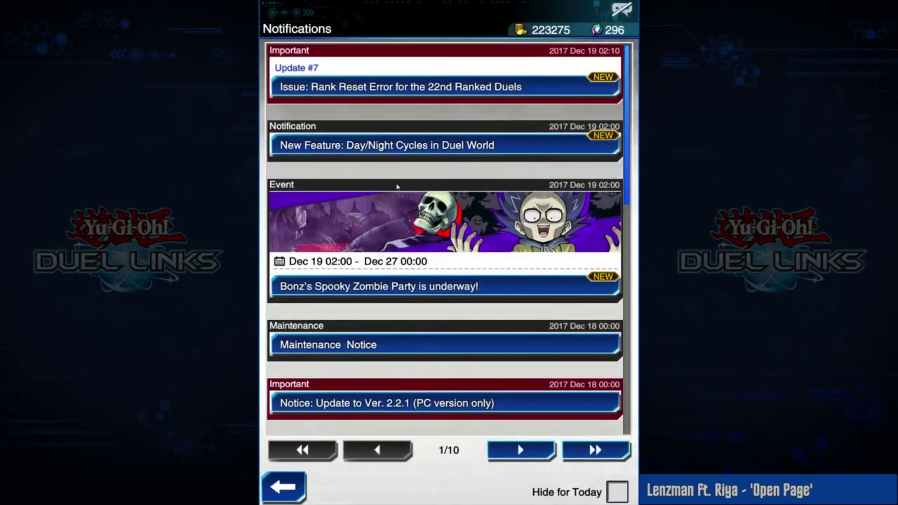
{"action": "left_click", "coordinate": [284, 487]}
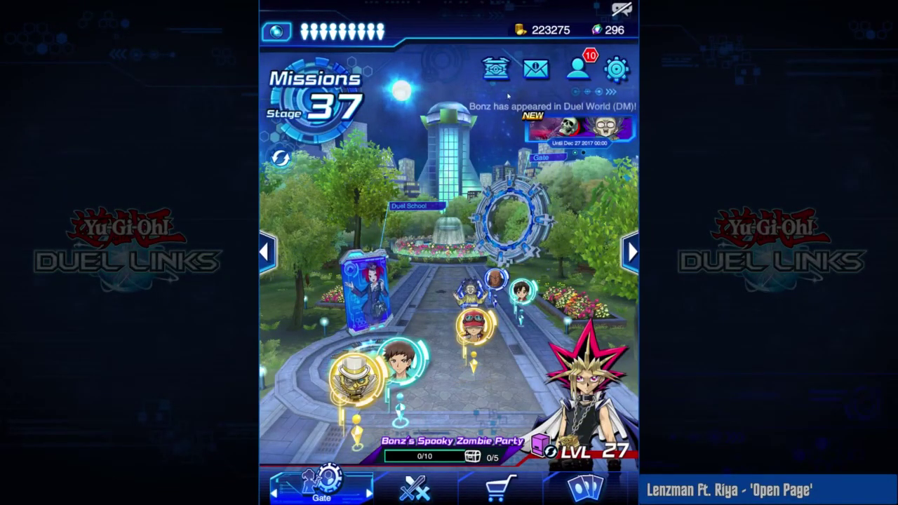
Visit the Card Trader in the Shop area and trade for Black Luster Soldier - Sacred Soldier.
{"action": "left_click_drag", "start_coordinate": [543, 351], "coordinate": [421, 337]}
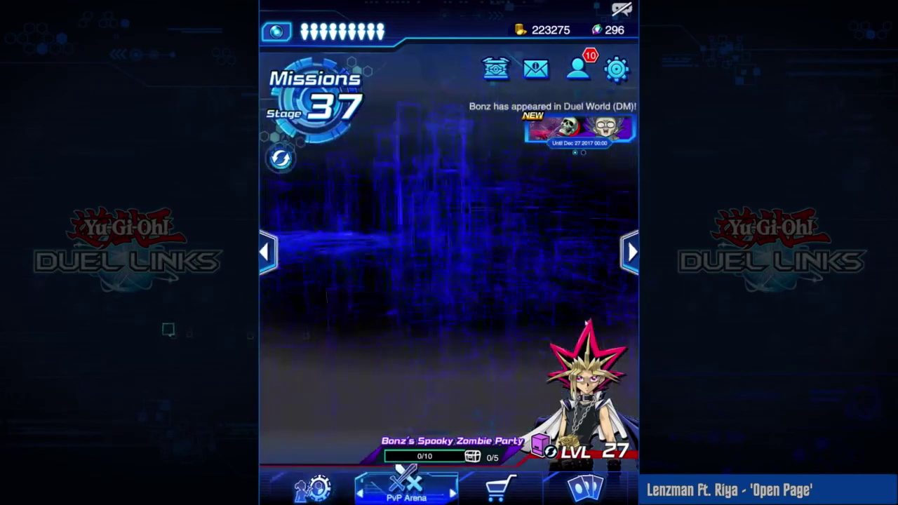
{"action": "left_click_drag", "start_coordinate": [533, 302], "coordinate": [408, 292]}
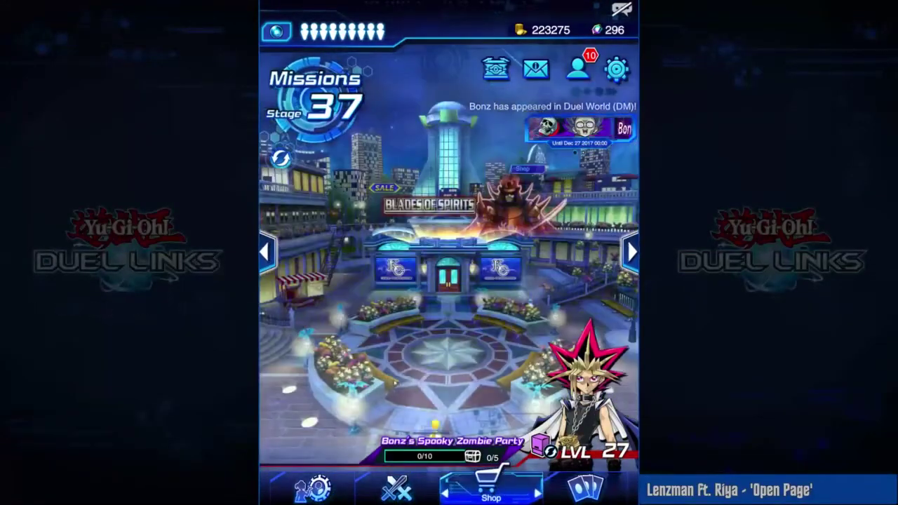
{"action": "left_click", "coordinate": [423, 384]}
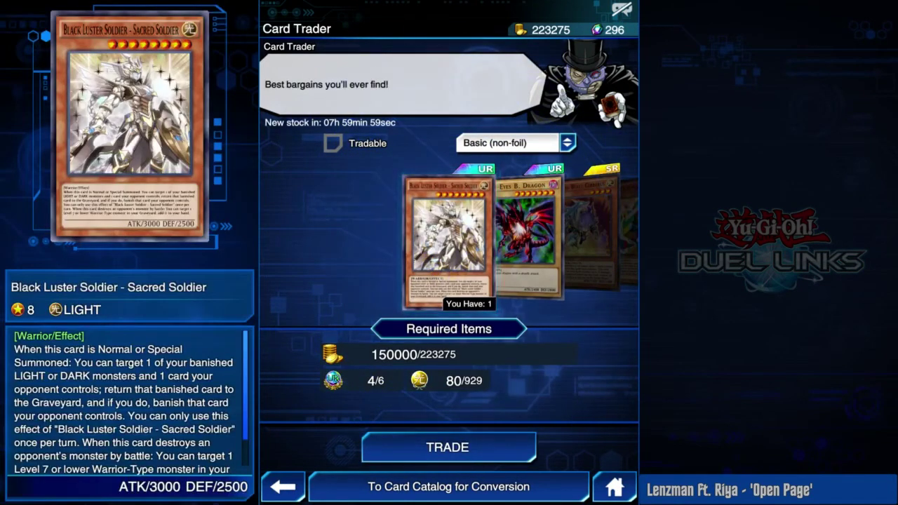
{"action": "left_click", "coordinate": [447, 447]}
{"action": "left_click", "coordinate": [482, 280]}
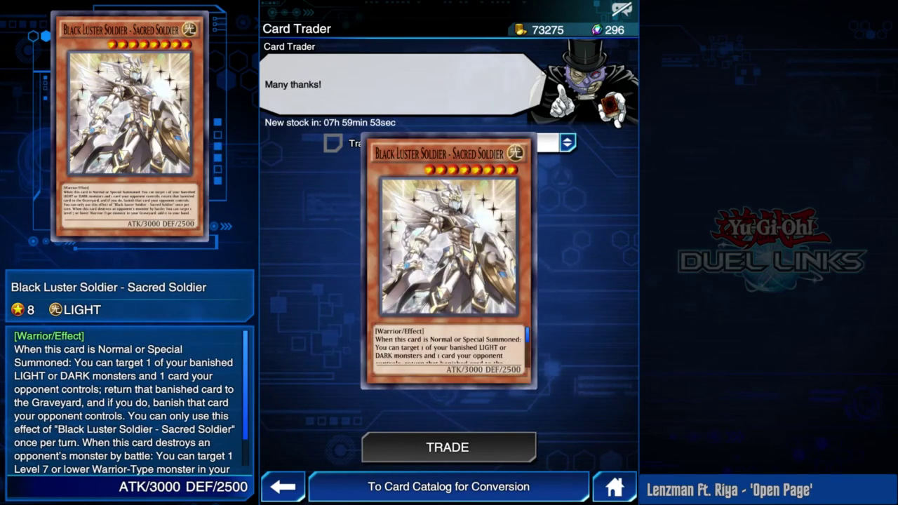
{"action": "left_click", "coordinate": [505, 356]}
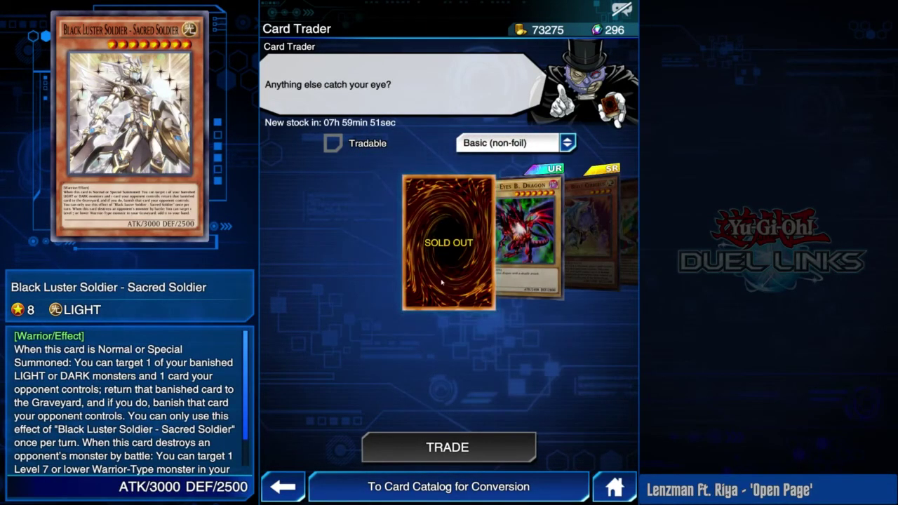
Browse the Card Trader's stock to Guardian Statue and trade for one copy.
{"action": "left_click", "coordinate": [571, 281]}
{"action": "left_click_drag", "start_coordinate": [541, 287], "coordinate": [416, 284]}
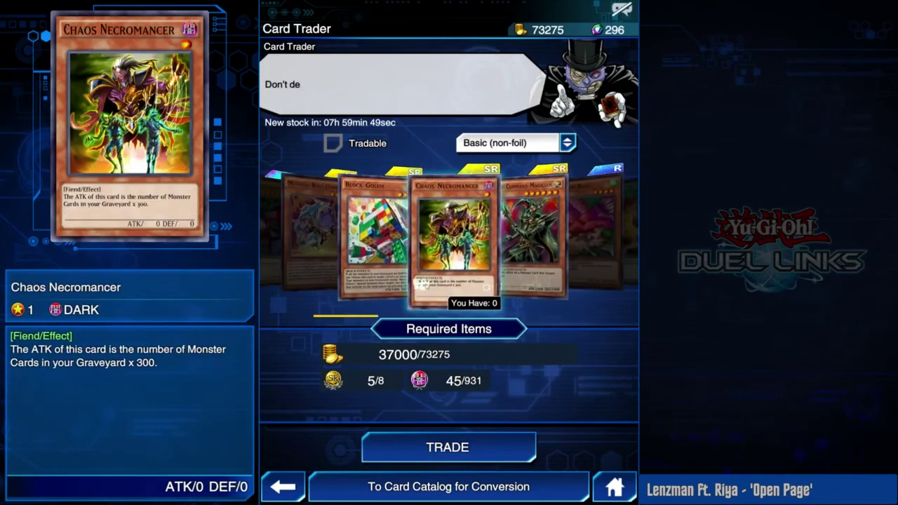
{"action": "left_click_drag", "start_coordinate": [542, 287], "coordinate": [514, 288]}
{"action": "left_click", "coordinate": [516, 286]}
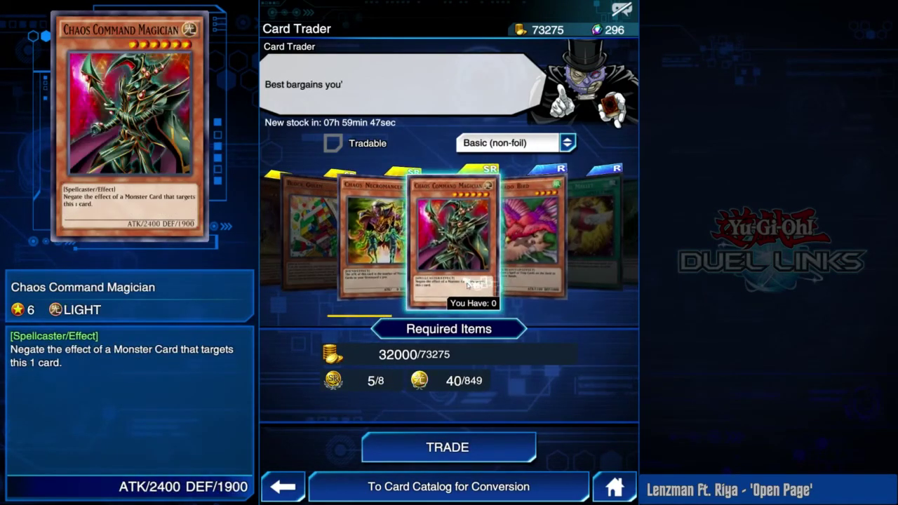
{"action": "left_click", "coordinate": [551, 292]}
{"action": "left_click", "coordinate": [551, 292]}
{"action": "left_click", "coordinate": [551, 293]}
{"action": "left_click_drag", "start_coordinate": [551, 292], "coordinate": [449, 276]}
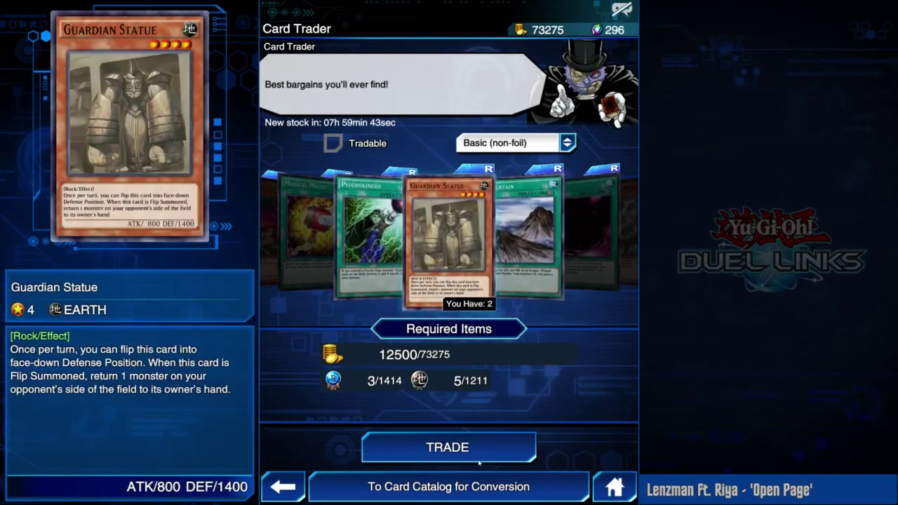
{"action": "left_click", "coordinate": [448, 447]}
{"action": "left_click", "coordinate": [530, 284]}
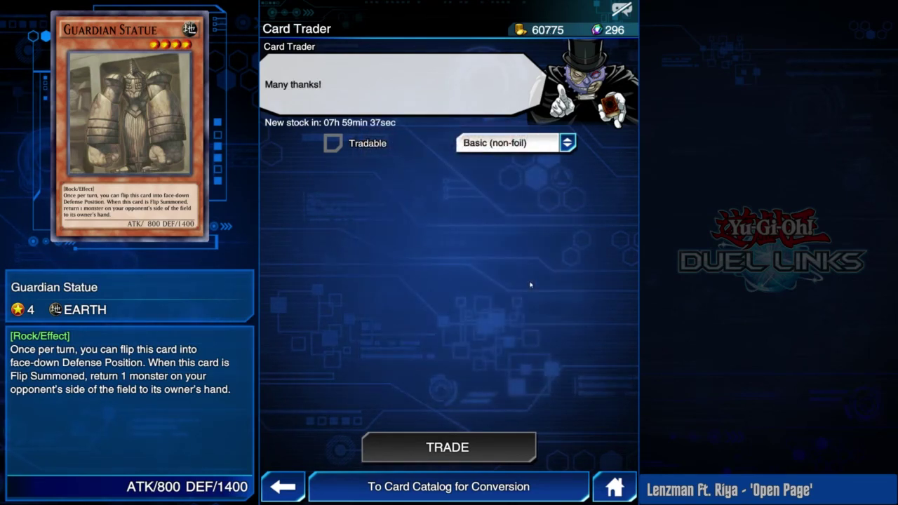
Look through the rest of the Card Trader's stock and return to the Shop area.
{"action": "left_click_drag", "start_coordinate": [495, 274], "coordinate": [456, 274]}
{"action": "left_click_drag", "start_coordinate": [548, 276], "coordinate": [490, 266]}
{"action": "scroll", "coordinate": [486, 265], "scroll_direction": "down", "scroll_amount": 4}
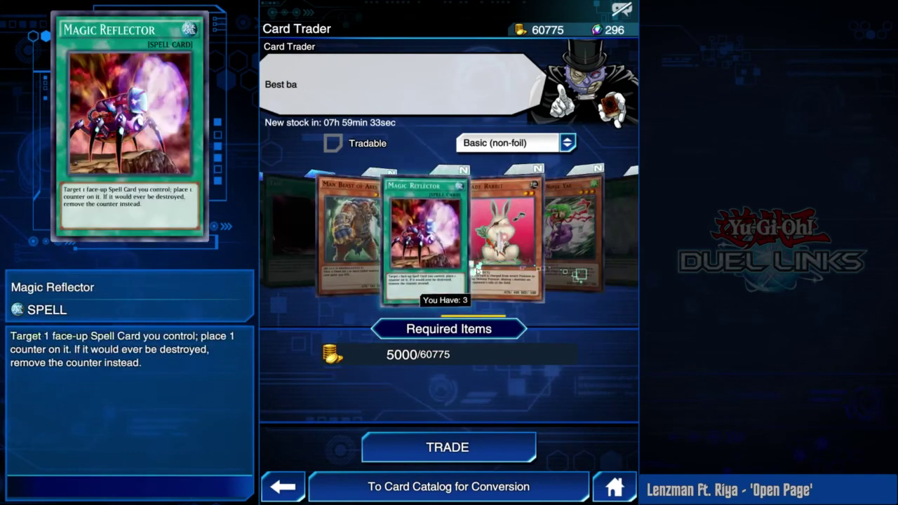
{"action": "scroll", "coordinate": [537, 267], "scroll_direction": "up", "scroll_amount": 7}
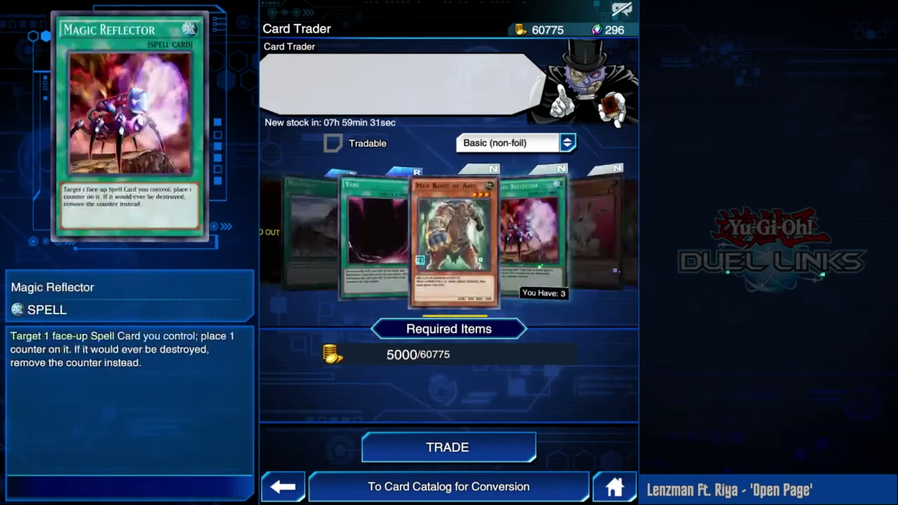
{"action": "left_click", "coordinate": [614, 487]}
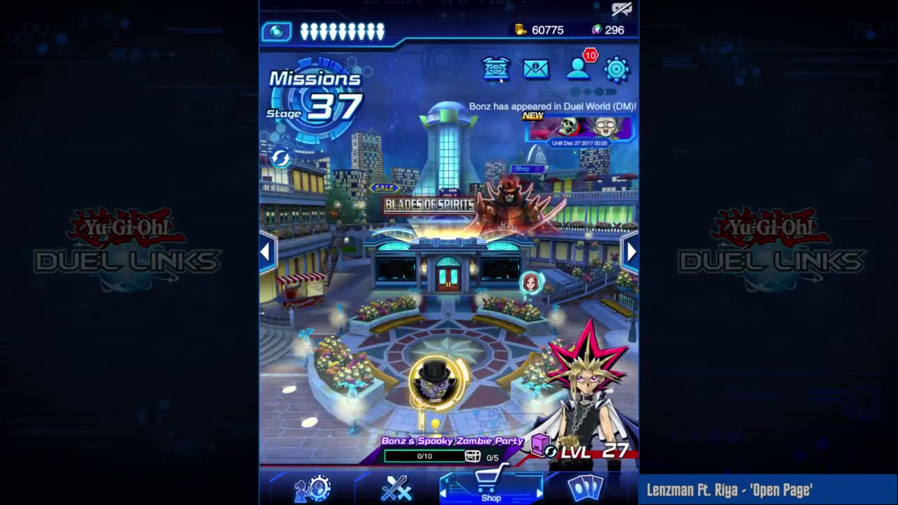
Travel to the Gate area and open Card Trader EX.
{"action": "left_click", "coordinate": [268, 252]}
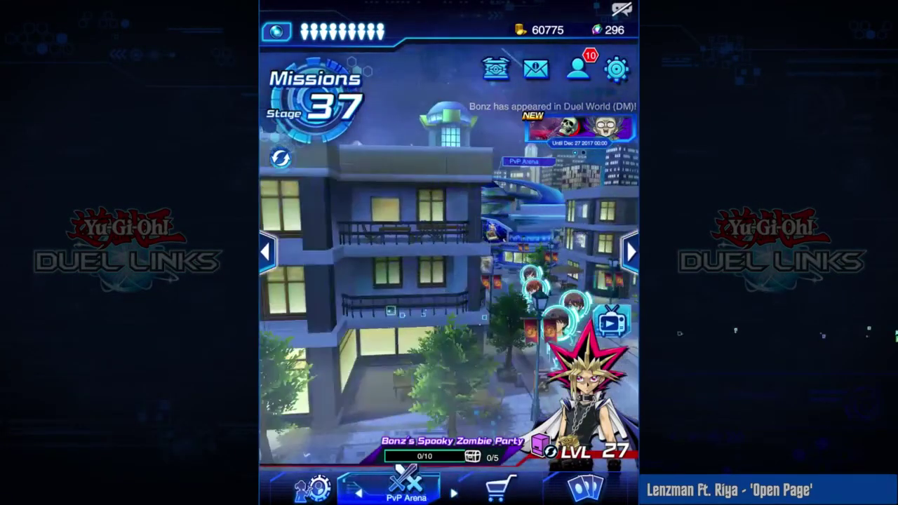
{"action": "left_click", "coordinate": [313, 486]}
{"action": "left_click", "coordinate": [356, 379]}
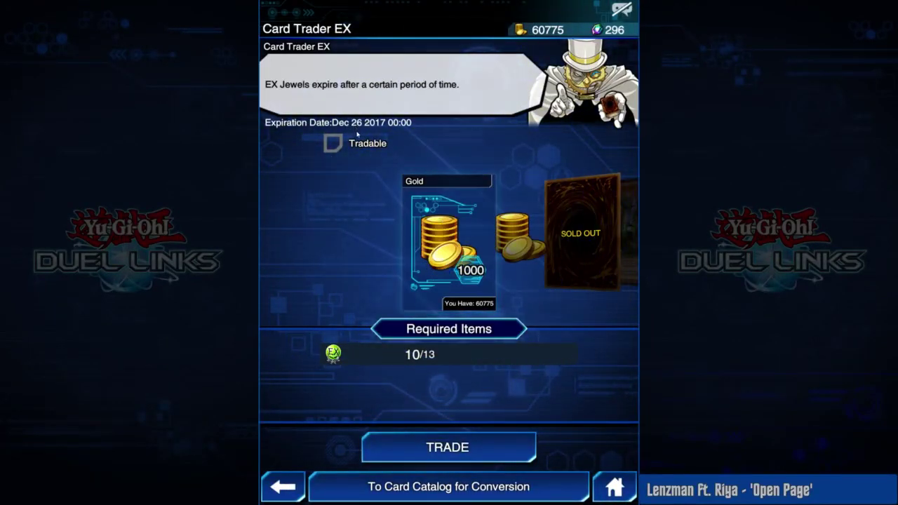
Leave Card Trader EX, approach Bonz in the Gate area and advance his dialogue to the level 30 duel screen.
{"action": "left_click", "coordinate": [280, 491]}
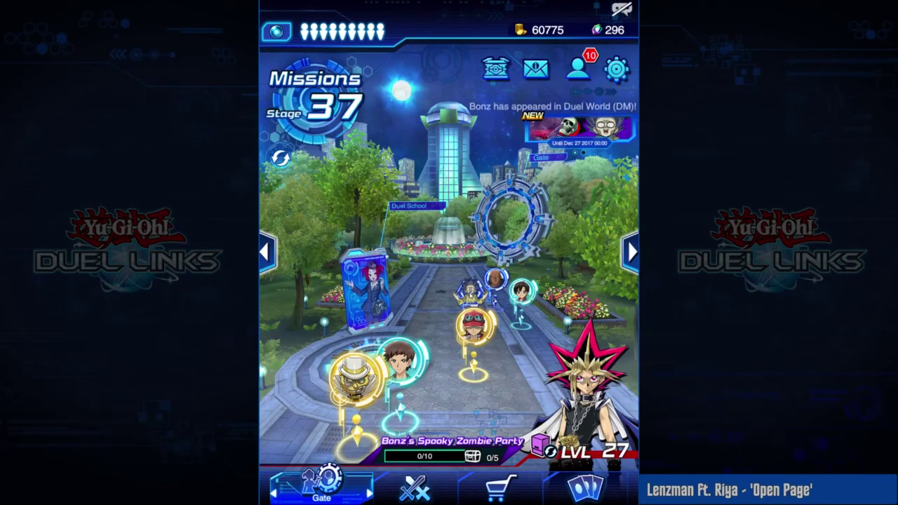
{"action": "left_click", "coordinate": [468, 294]}
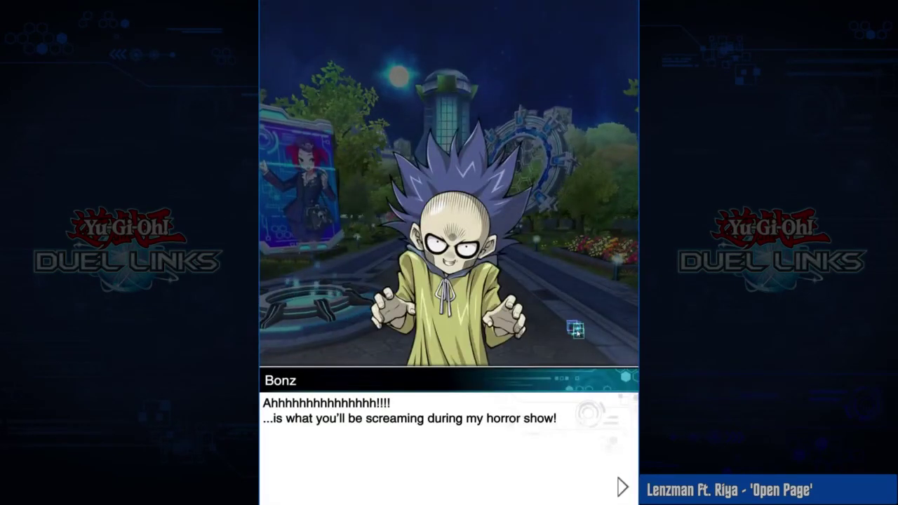
{"action": "left_click", "coordinate": [528, 324]}
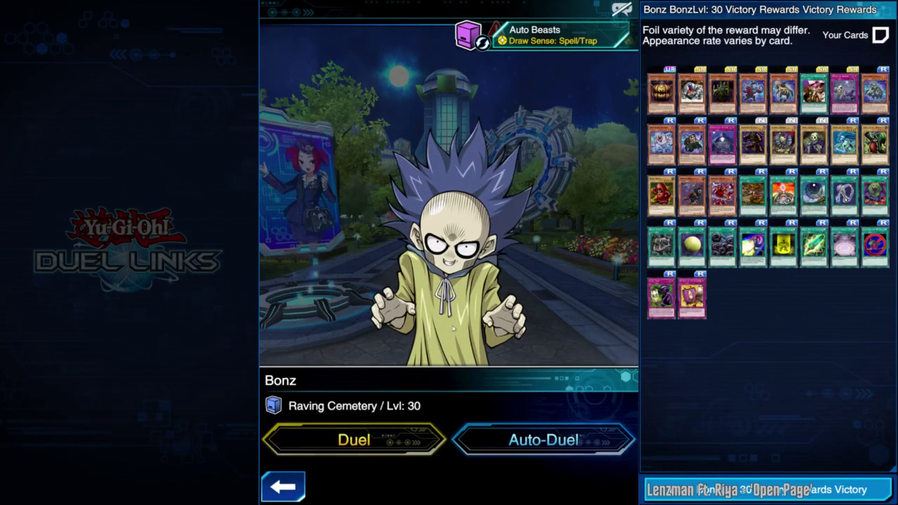
Examine the card details in Bonz's level 30 victory rewards, including Ryu Kokki, Monster Rebone and the Ghostrick monsters.
{"action": "mouse_move", "coordinate": [694, 98]}
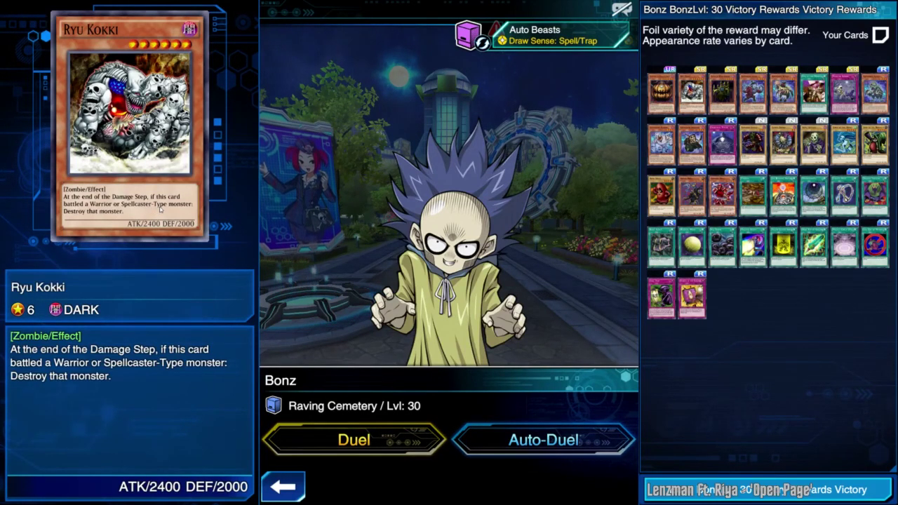
{"action": "left_click", "coordinate": [722, 90]}
{"action": "left_click", "coordinate": [747, 99]}
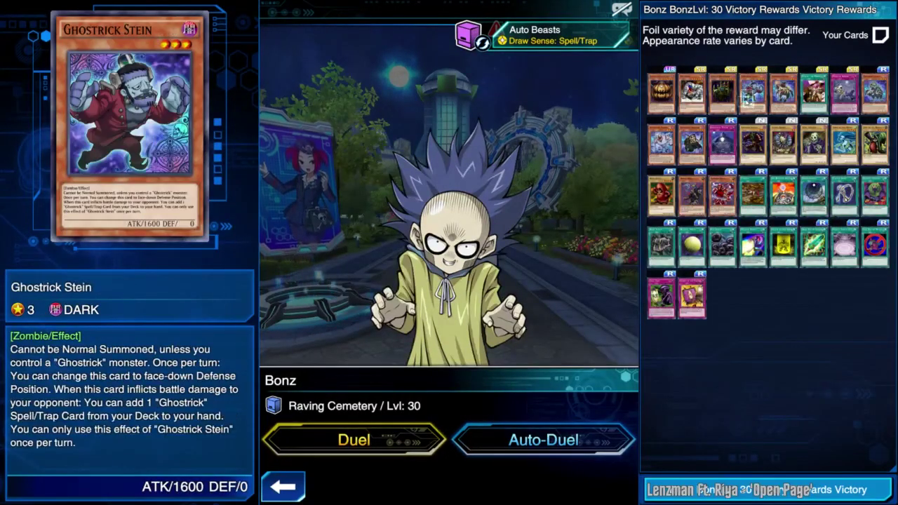
{"action": "left_click", "coordinate": [785, 104]}
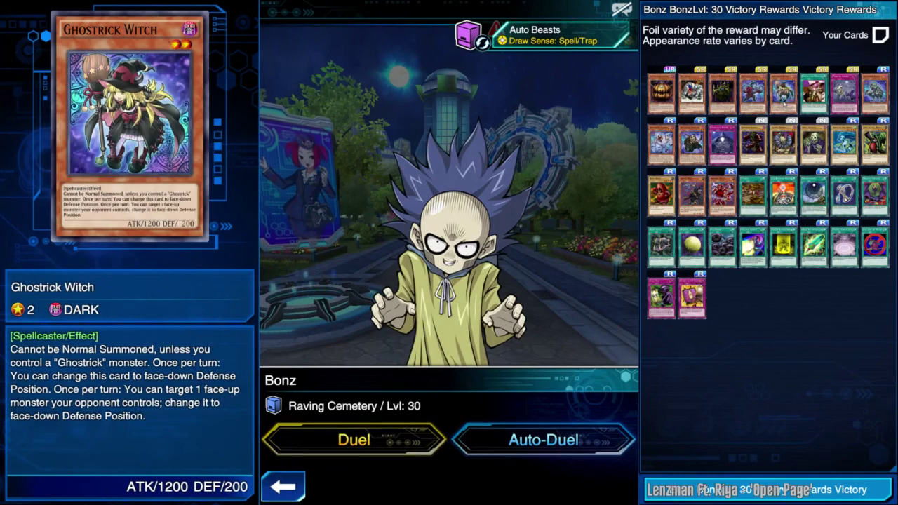
{"action": "left_click", "coordinate": [813, 96]}
{"action": "left_click", "coordinate": [845, 94]}
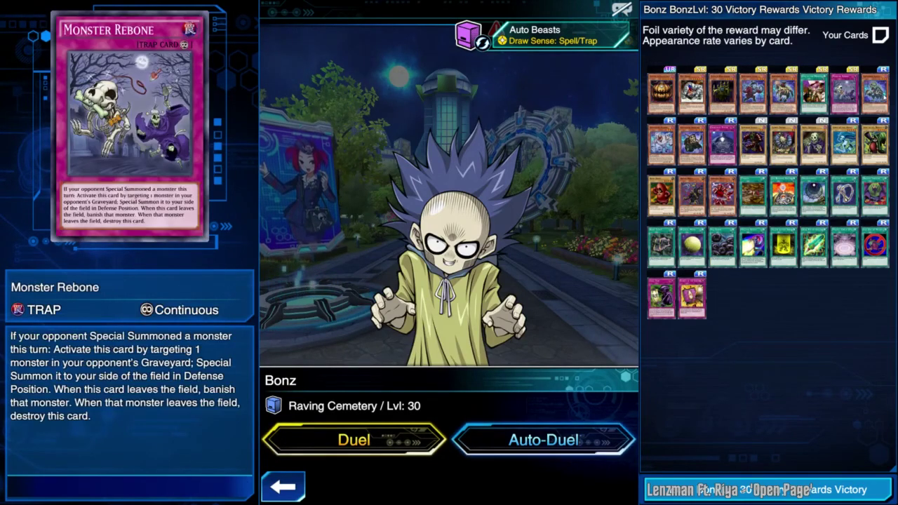
{"action": "left_click", "coordinate": [877, 96]}
{"action": "left_click", "coordinate": [837, 97]}
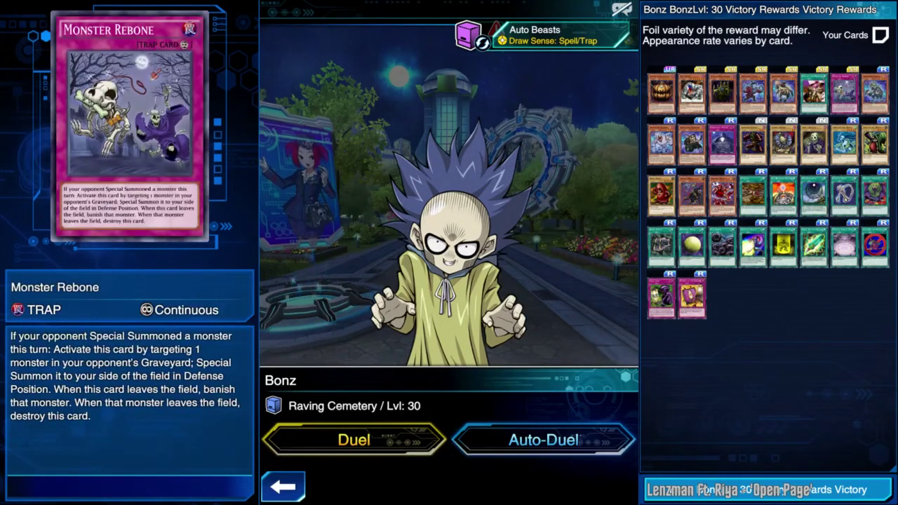
{"action": "left_click", "coordinate": [697, 148]}
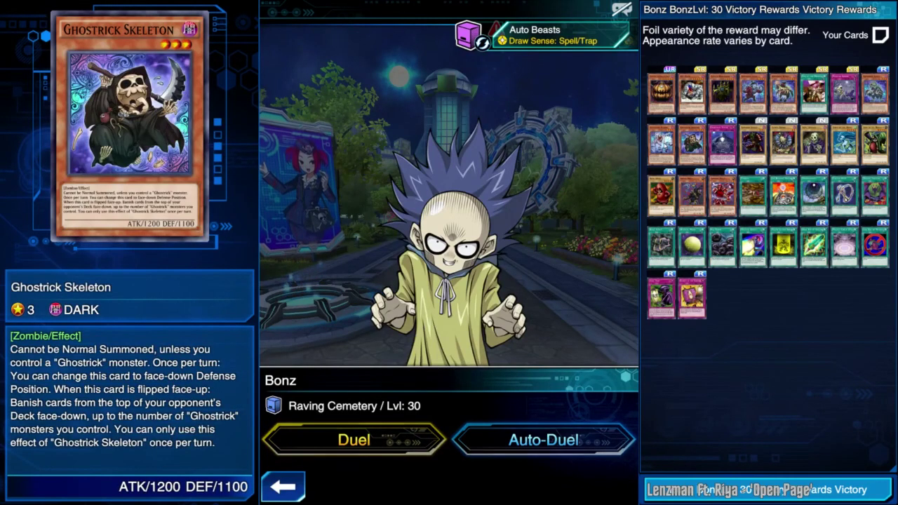
{"action": "left_click", "coordinate": [665, 142]}
{"action": "left_click", "coordinate": [691, 144]}
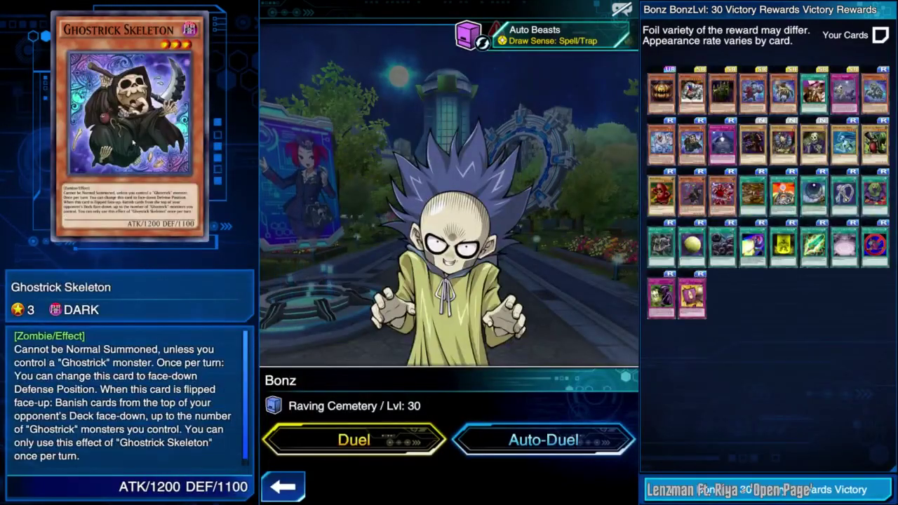
{"action": "left_click", "coordinate": [874, 91]}
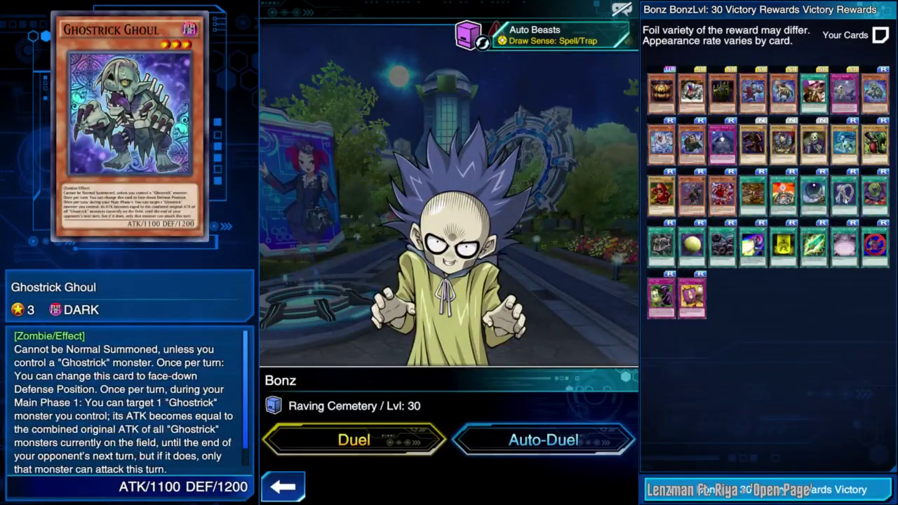